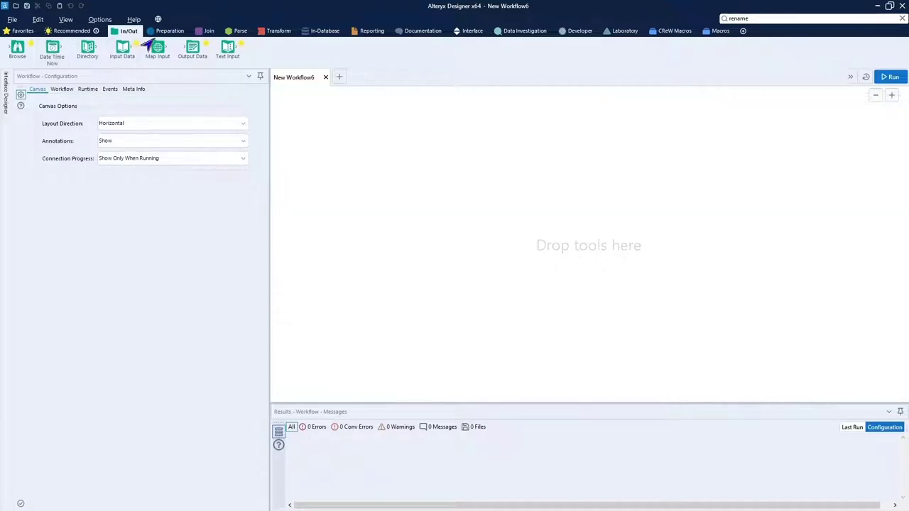
Place a Text Input with columns aString and anInteger, holding rows One/1 and Two/2
left_click_drag(228, 48, 343, 133)
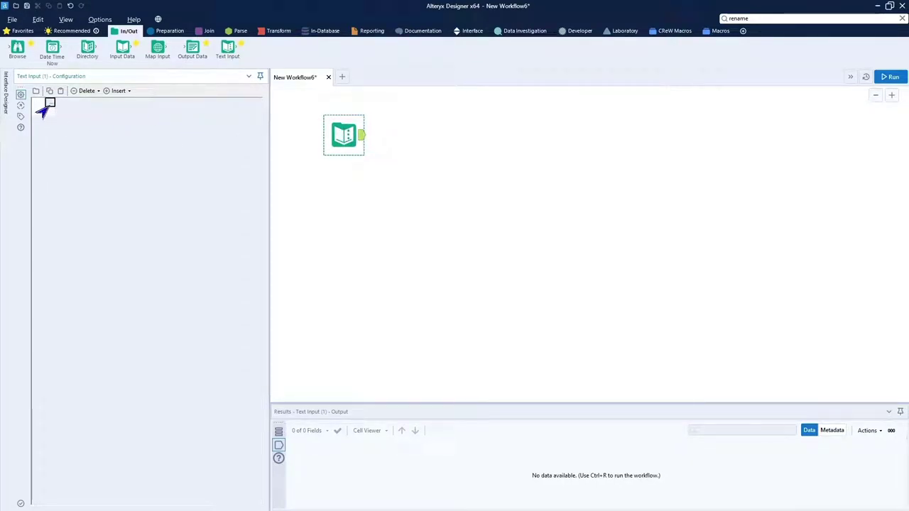
type("in")
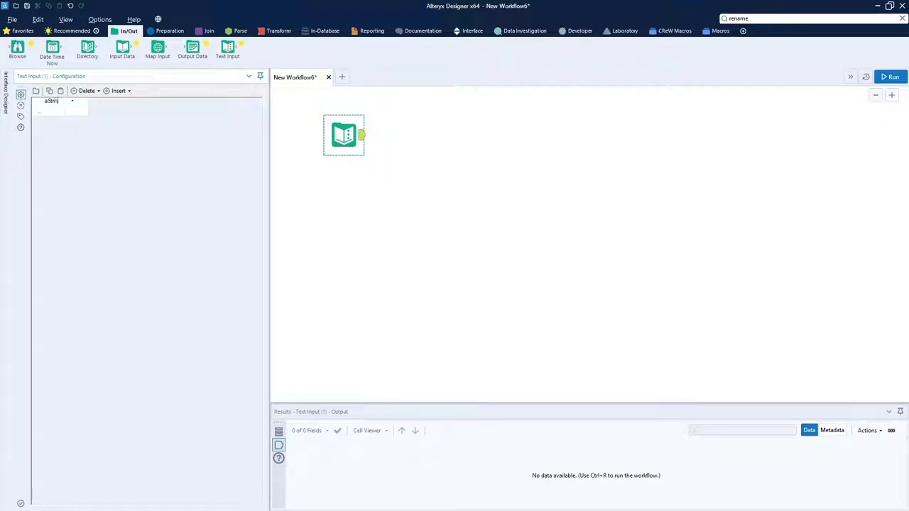
type("g")
key("Return")
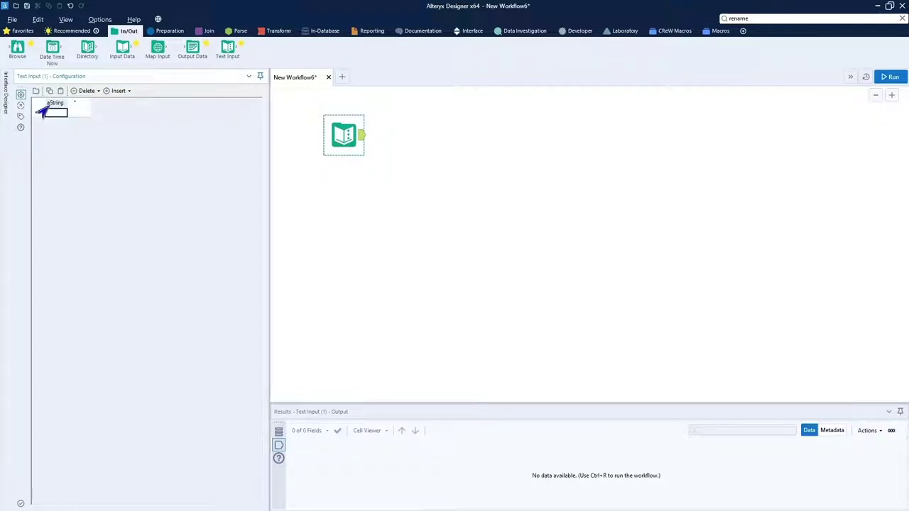
type("One")
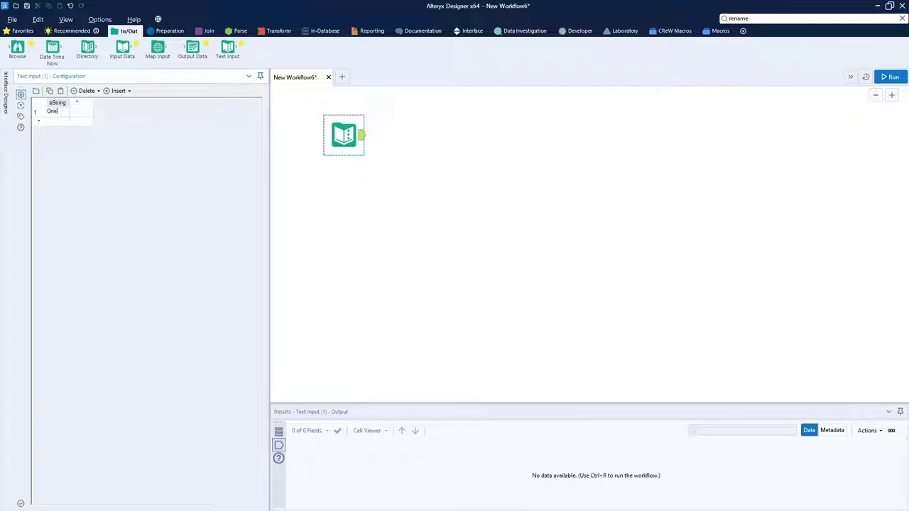
left_click(81, 103)
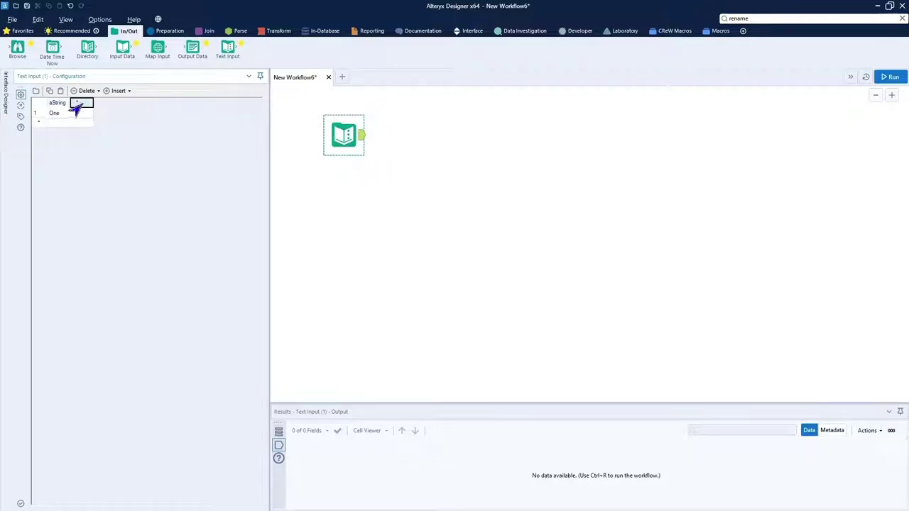
type("an")
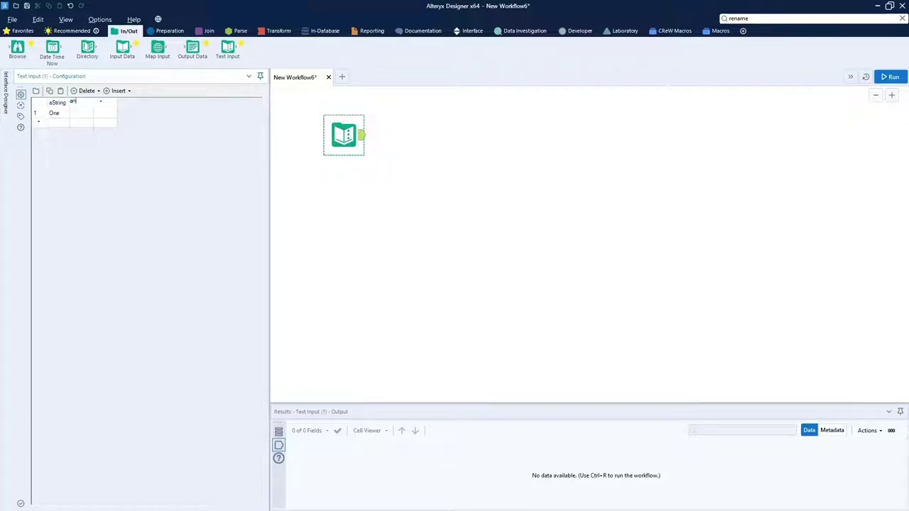
type("Integer")
left_click(85, 113)
type("1")
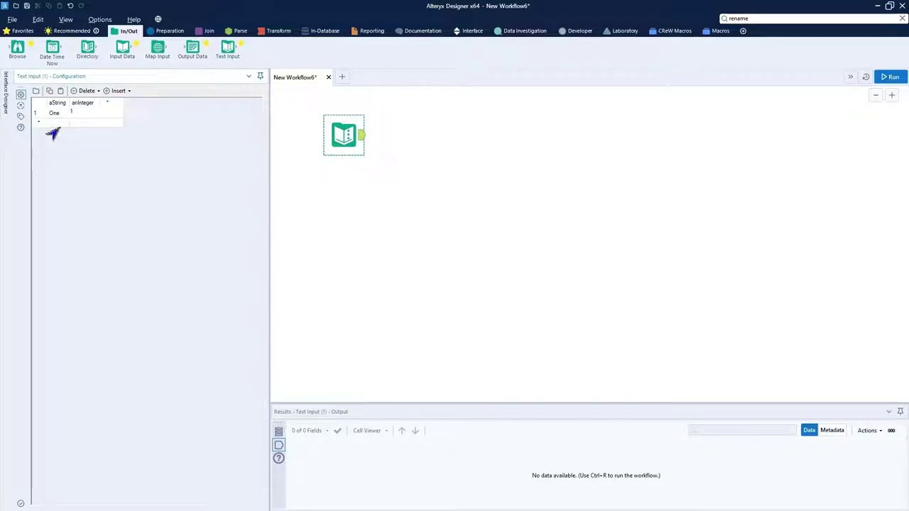
left_click(49, 126)
type("Two")
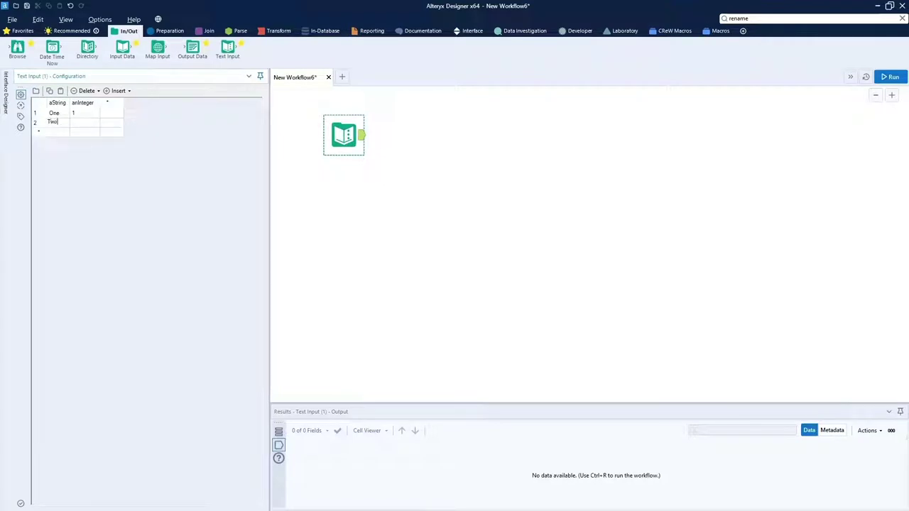
key("Tab")
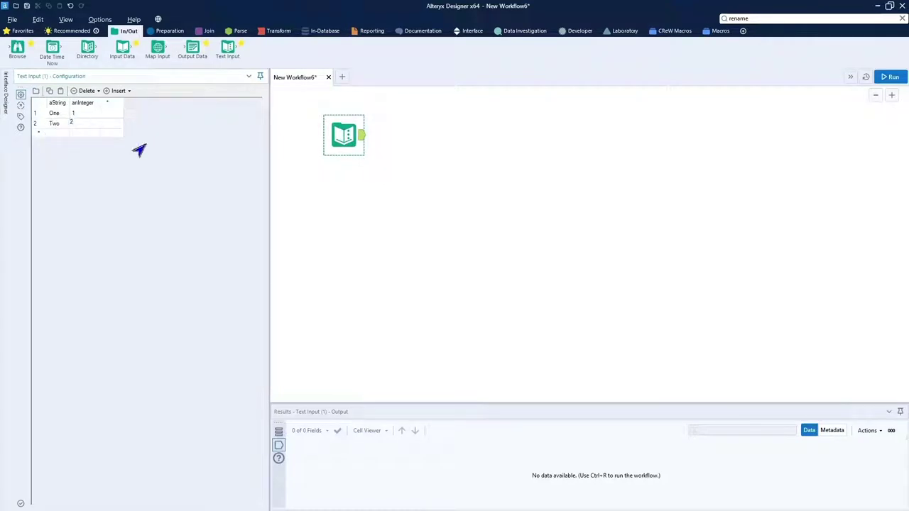
left_click(370, 208)
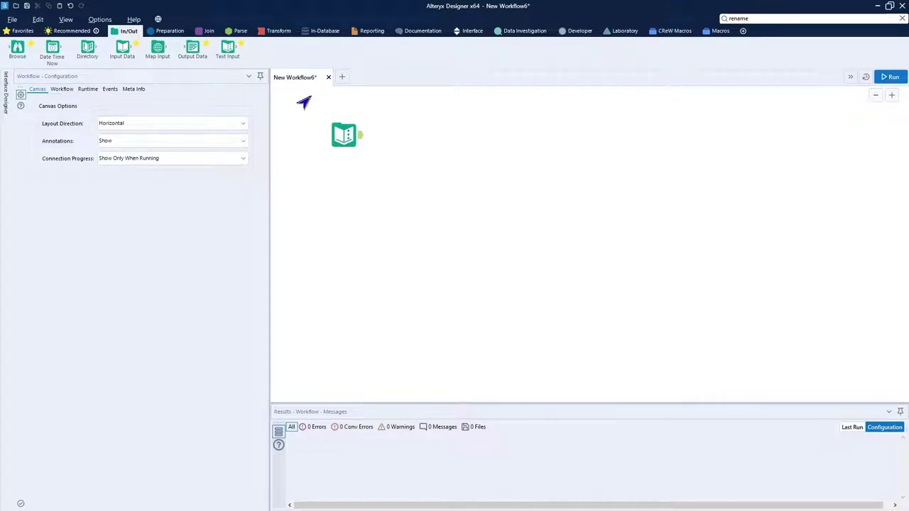
Add a Select after the Text Input and make aString a V_String of size 50
left_click(167, 30)
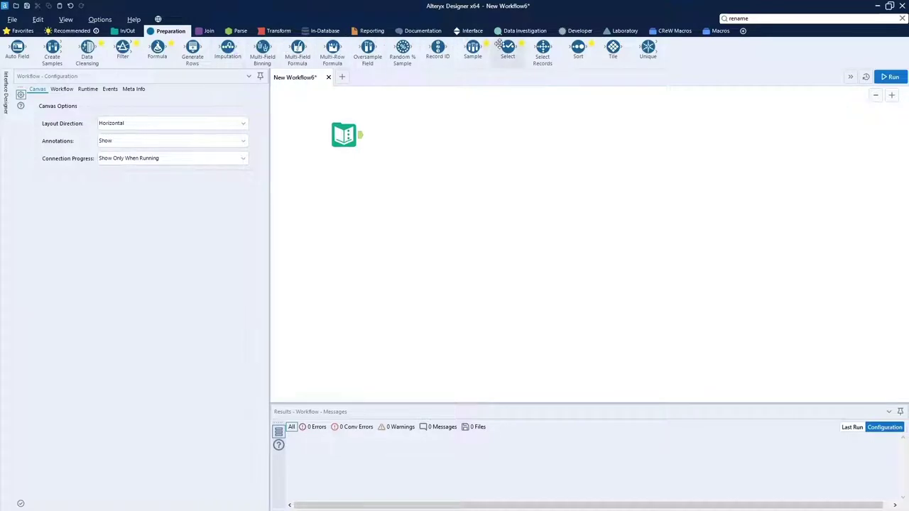
left_click_drag(507, 46, 392, 135)
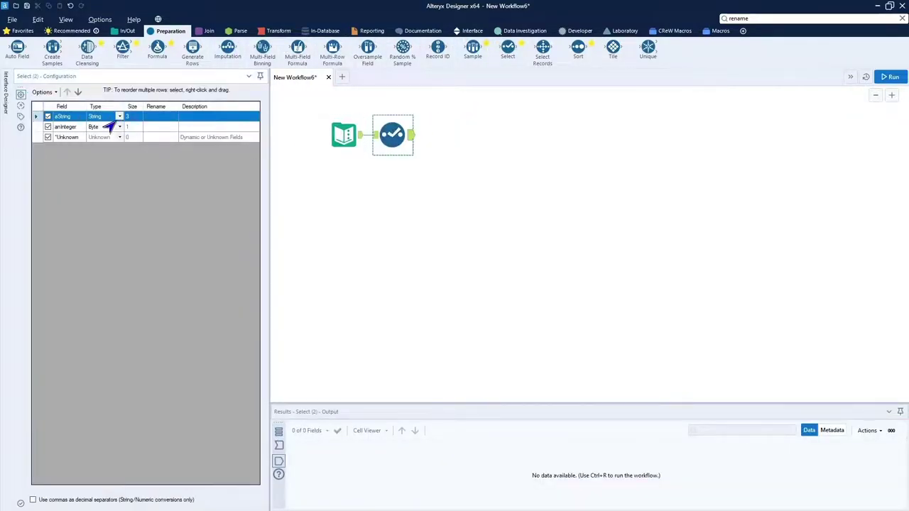
left_click(110, 118)
left_click(112, 119)
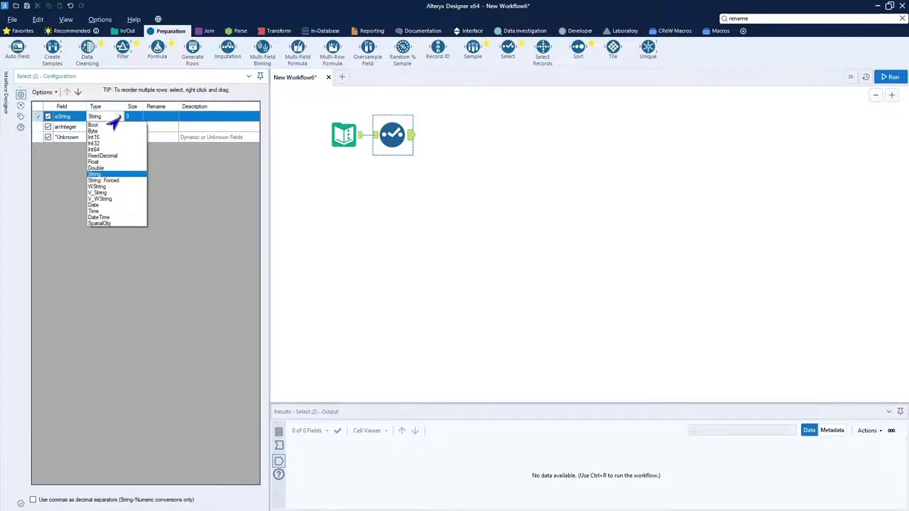
left_click(108, 193)
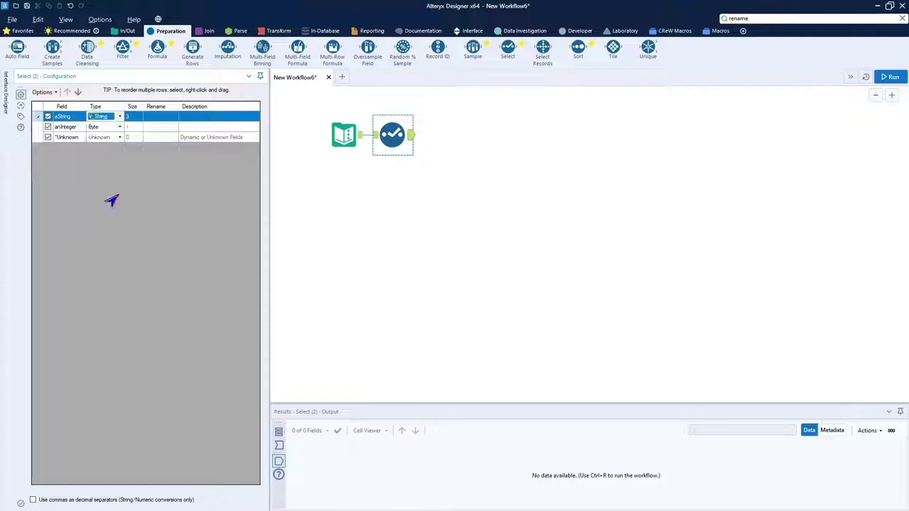
left_click(134, 117)
type("3")
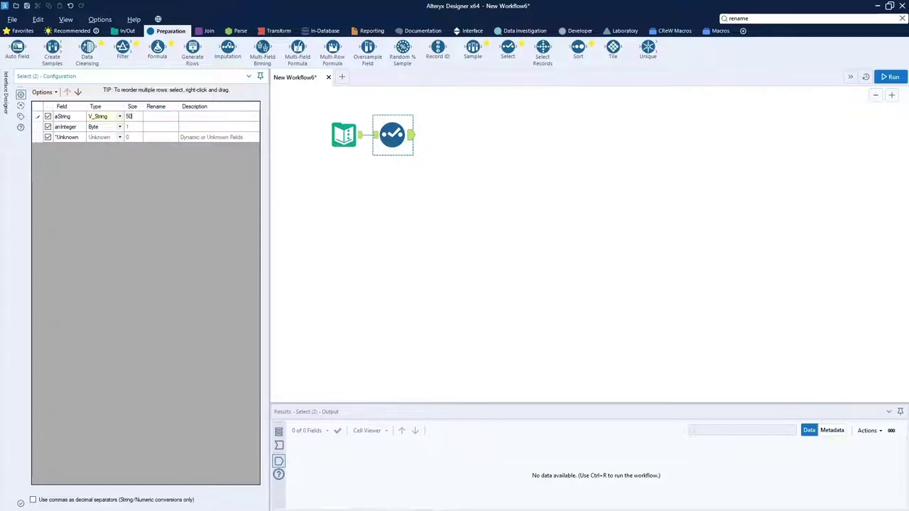
type("0")
key("Return")
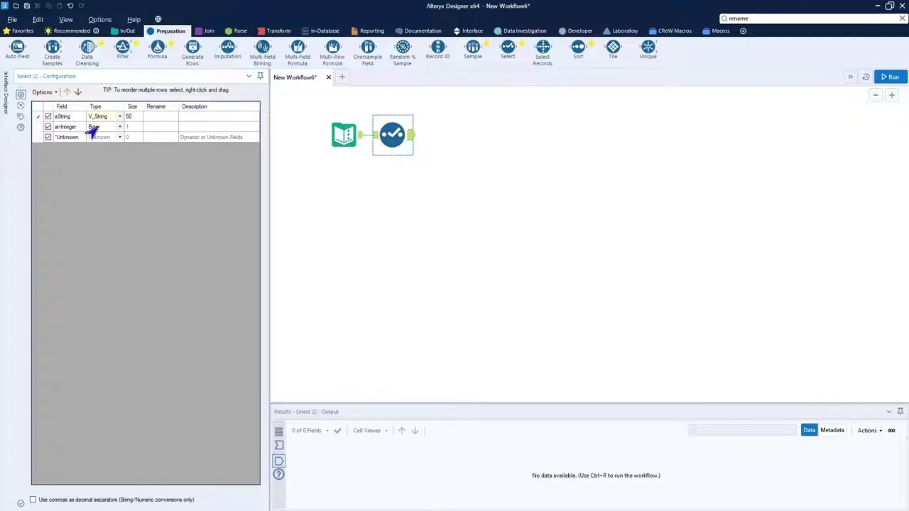
Change anInteger's type to Int32 in the Select
left_click(92, 127)
left_click(117, 127)
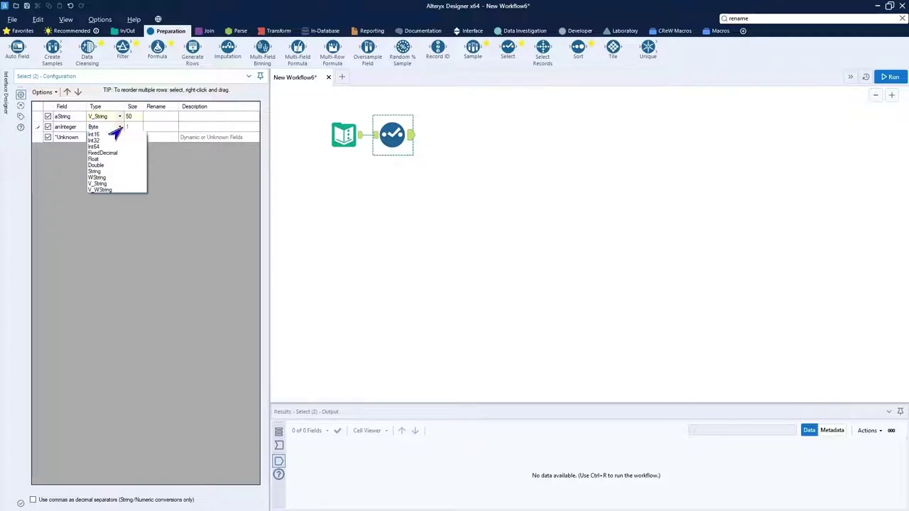
left_click(107, 161)
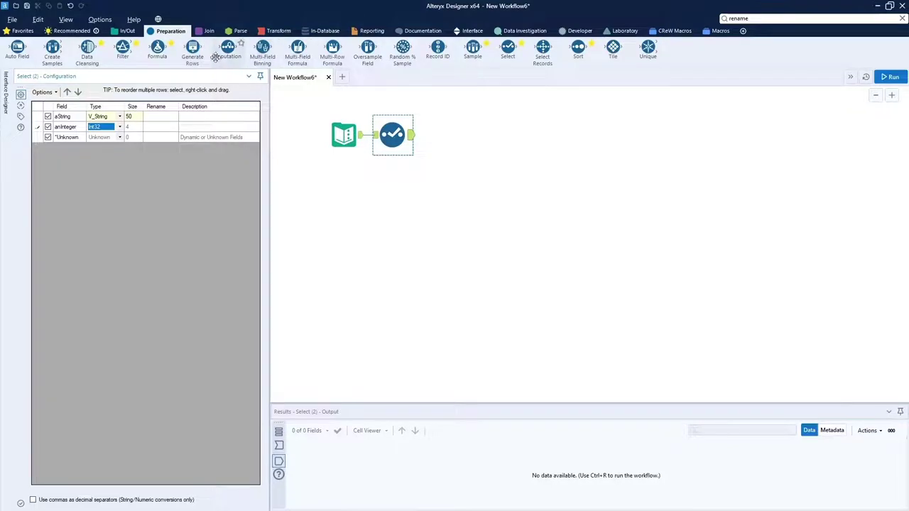
Add a Formula after the Select with a new output column newText, V_String size 100
left_click_drag(157, 51, 450, 134)
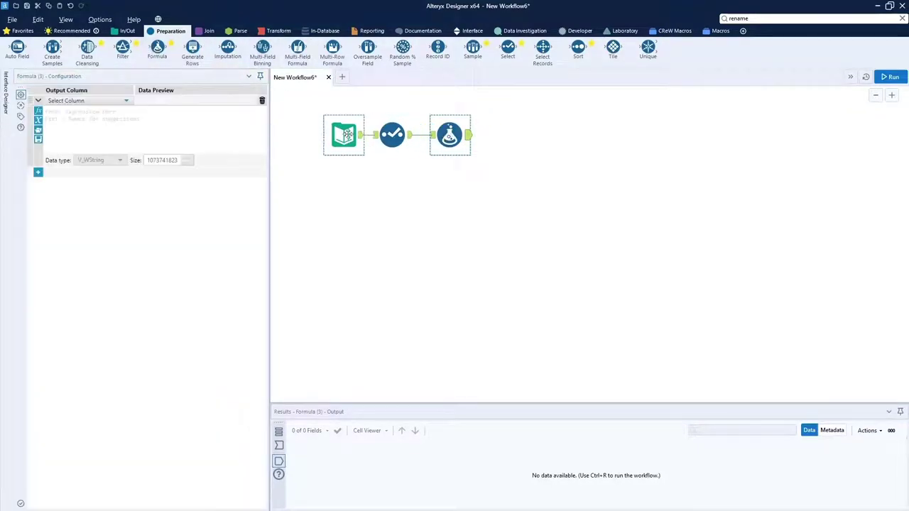
left_click(73, 102)
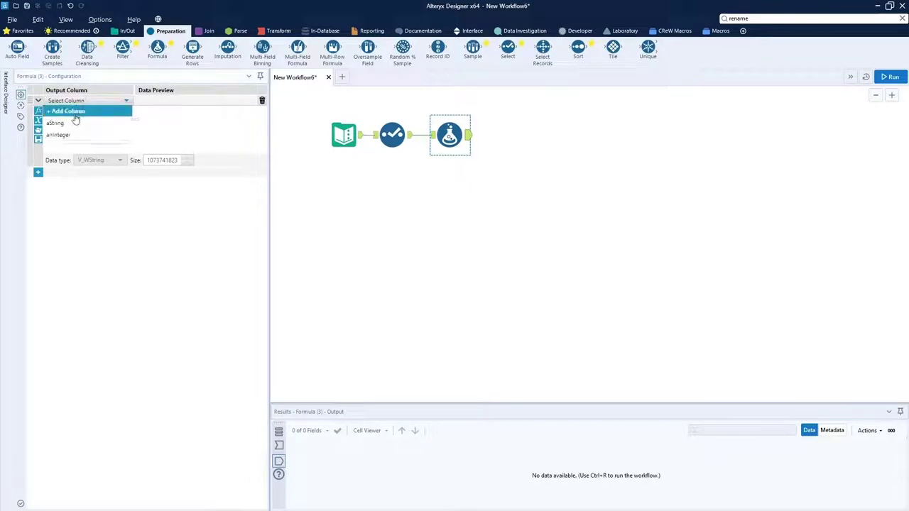
left_click(74, 112)
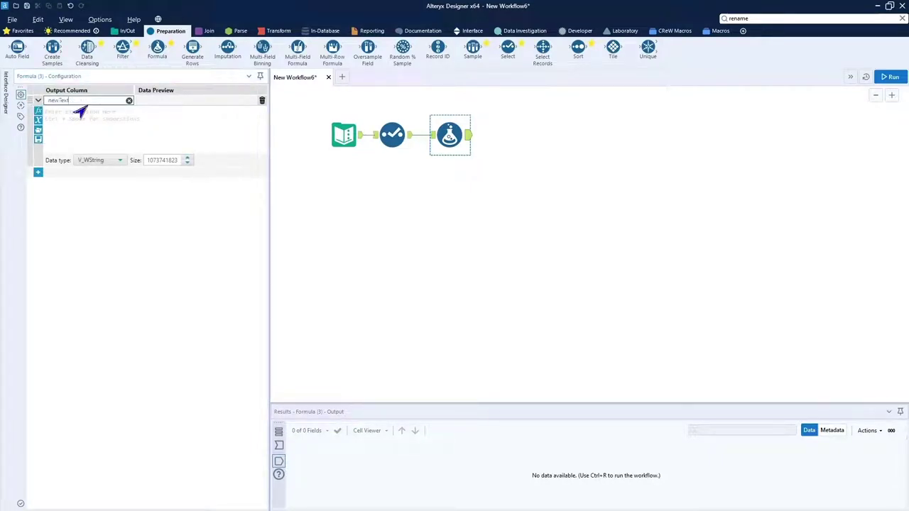
left_click(110, 160)
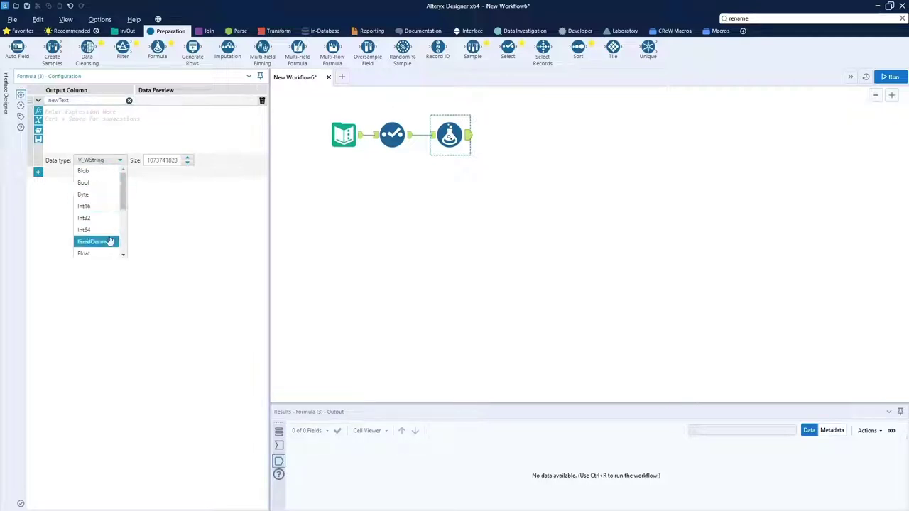
left_click_drag(120, 193, 110, 245)
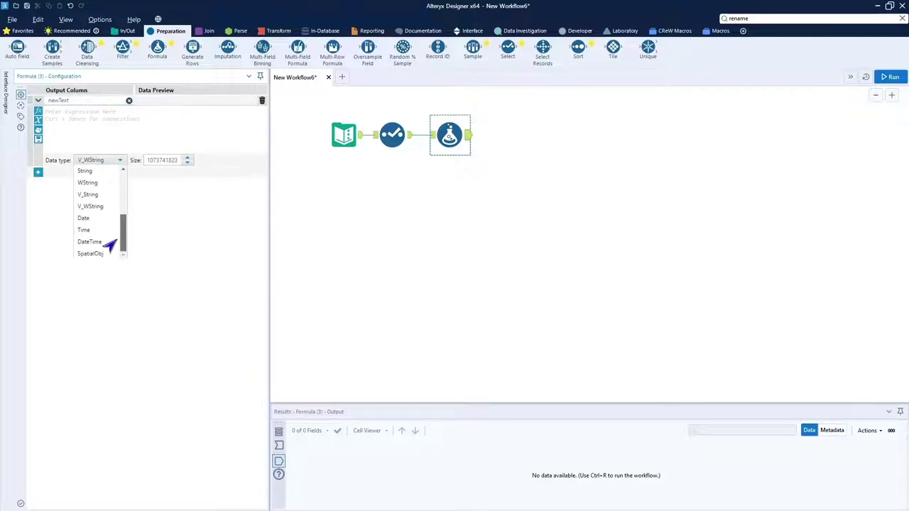
left_click(91, 194)
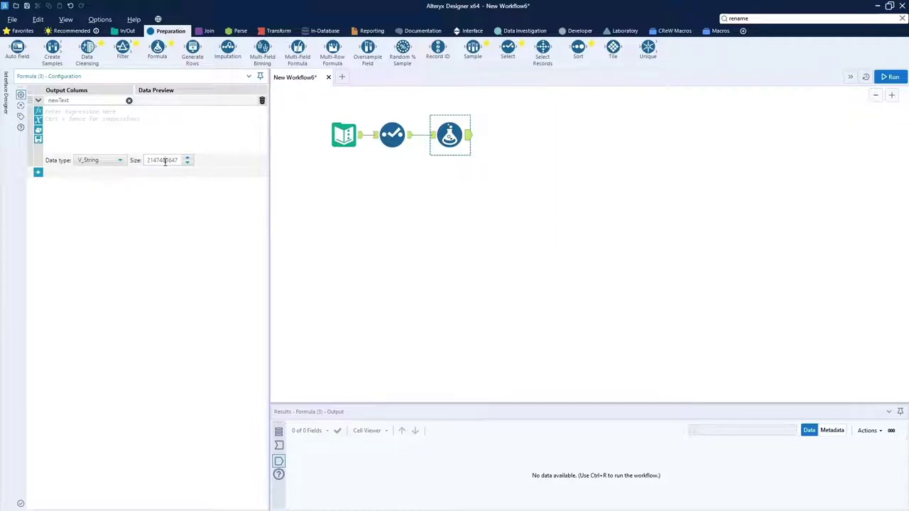
double_click(164, 161)
type("100")
Start the newText expression with [aString] followed by a plus sign
left_click(99, 119)
type("[")
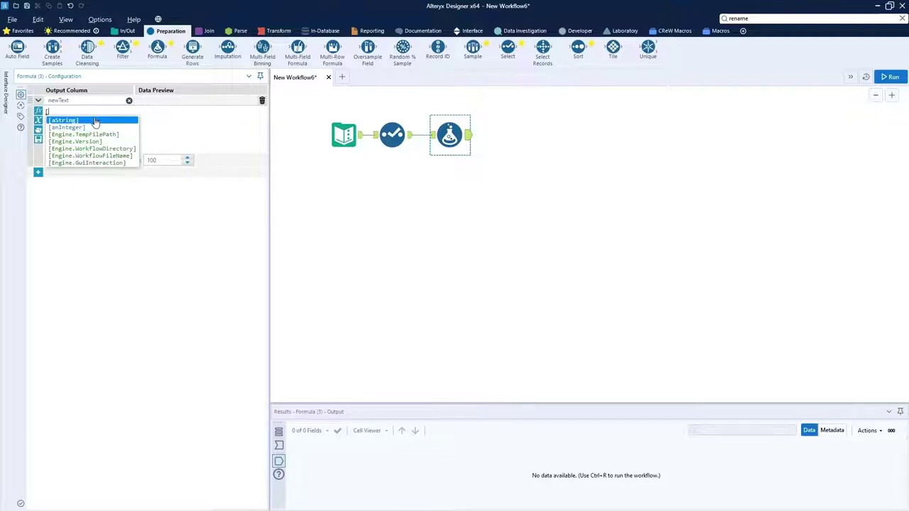
left_click(95, 121)
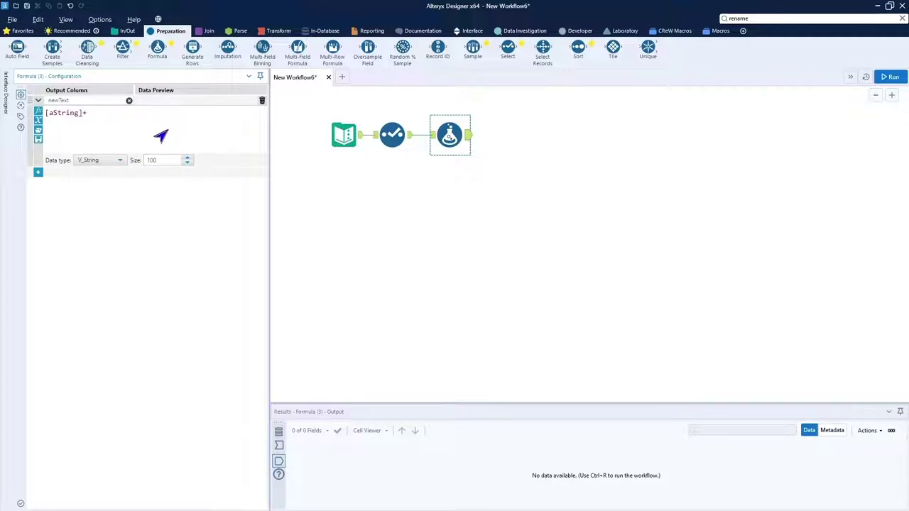
type("+to")
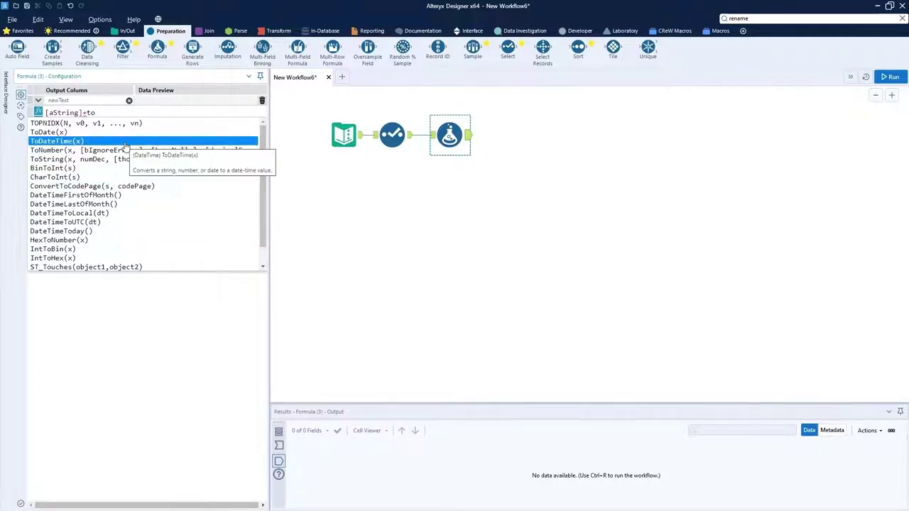
Complete the expression as [aString]+ToString([anInteger], 0)
key("BackSpace")
key("BackSpace")
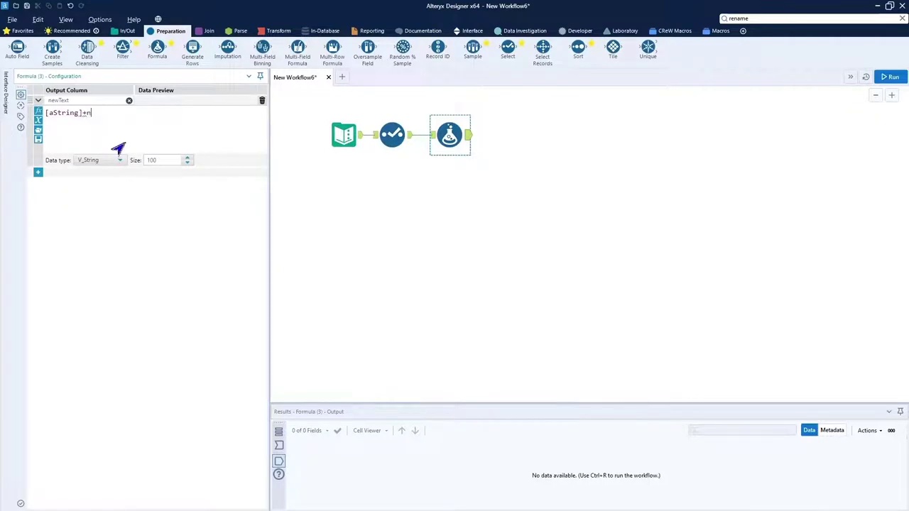
type("nu")
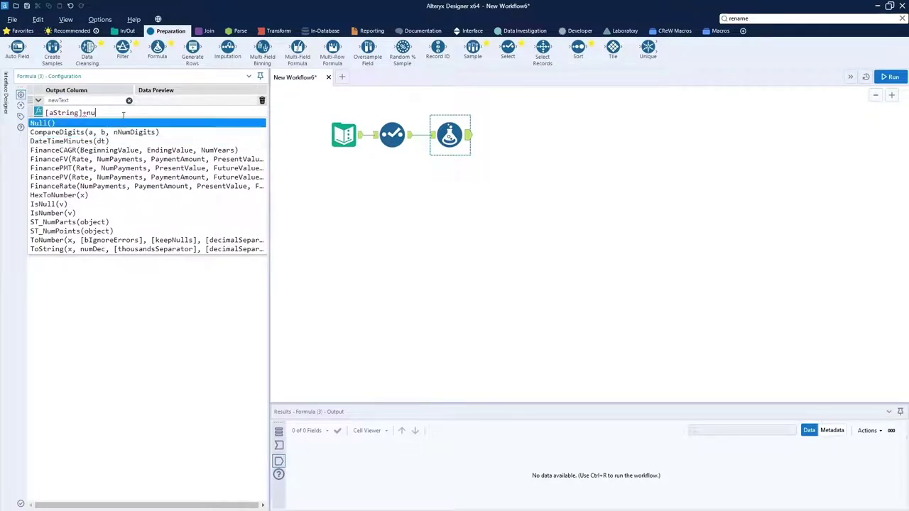
key("BackSpace")
key("BackSpace")
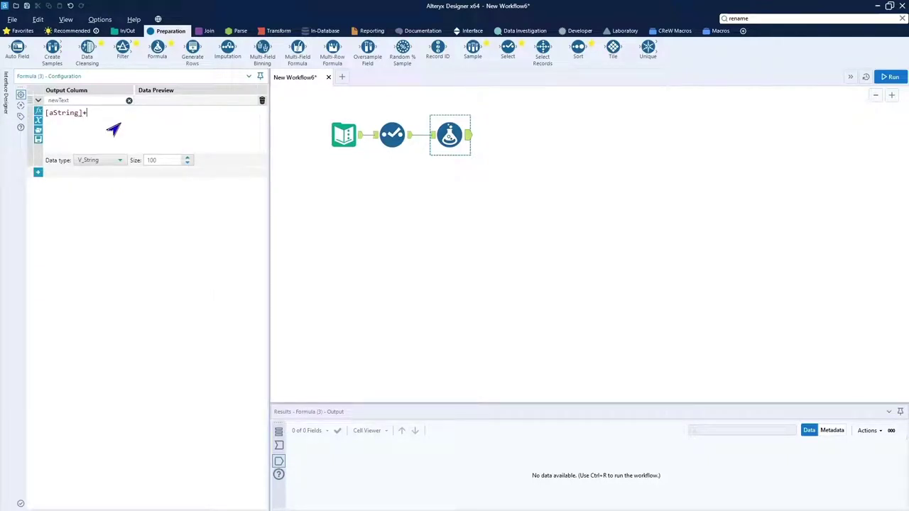
type("to")
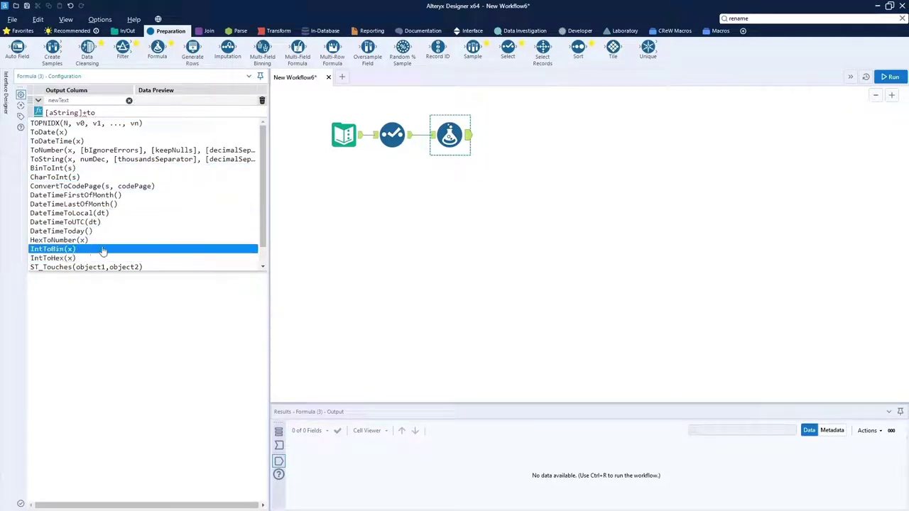
left_click(89, 159)
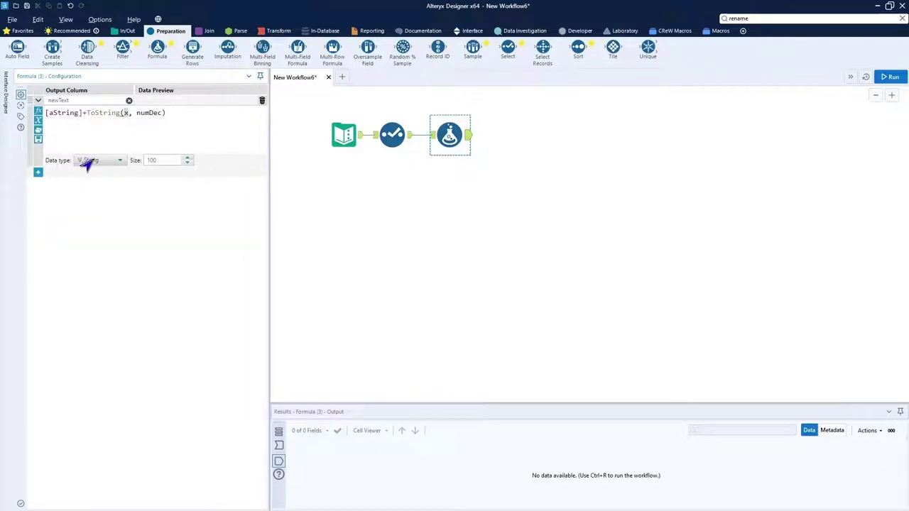
type("[a")
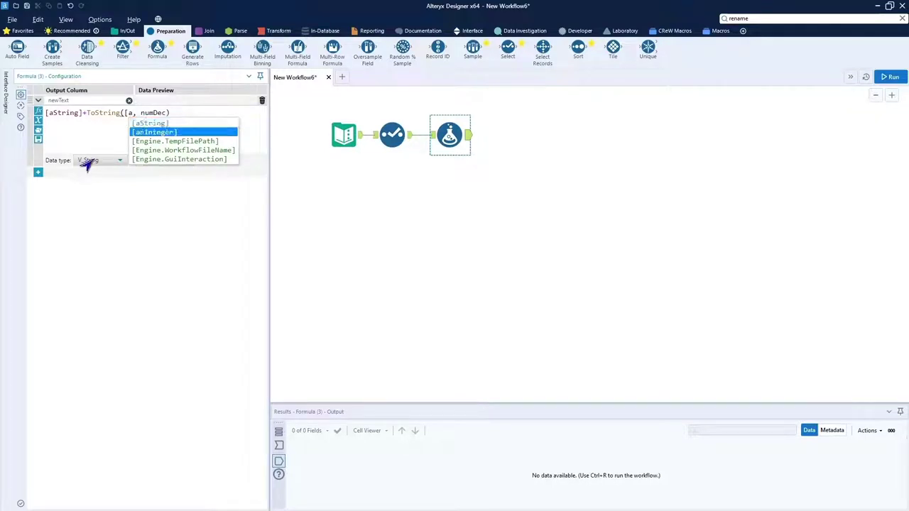
double_click(149, 132)
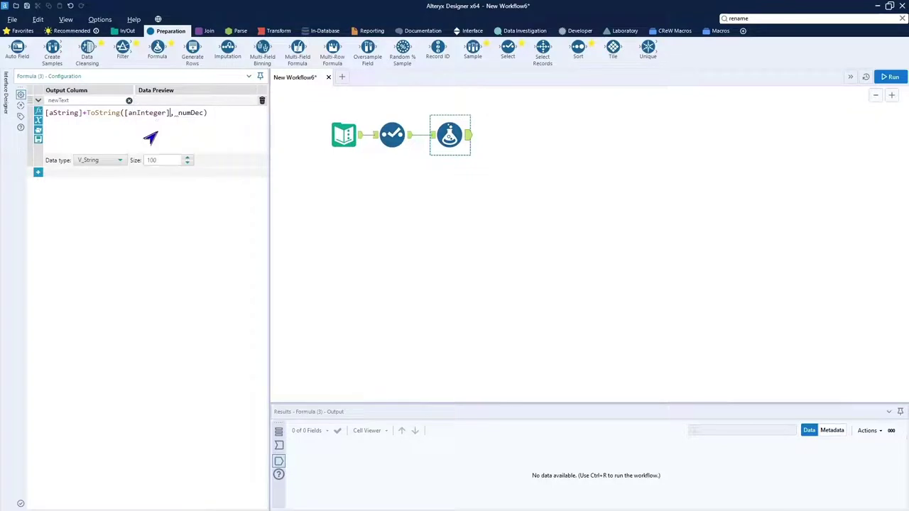
double_click(190, 112)
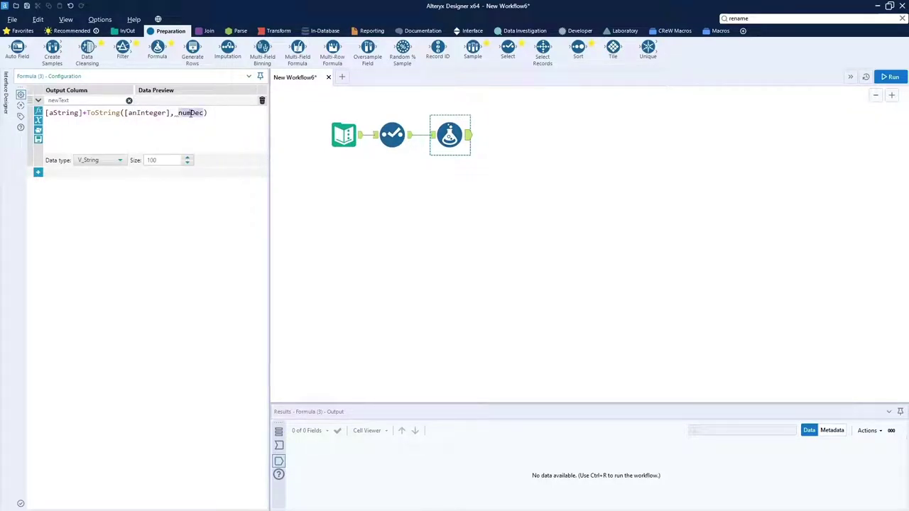
type("0")
Attach a Browse tool after the Formula
left_click(392, 135, "ctrl")
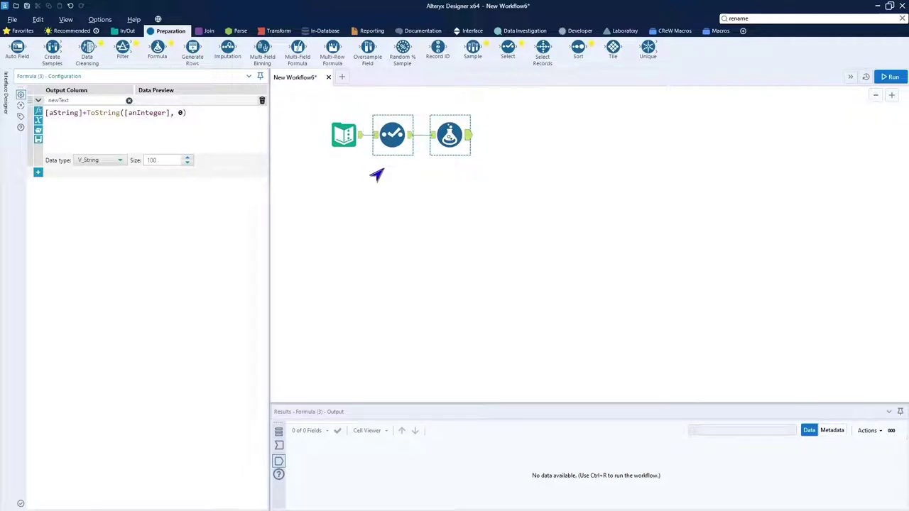
left_click(392, 135, "ctrl")
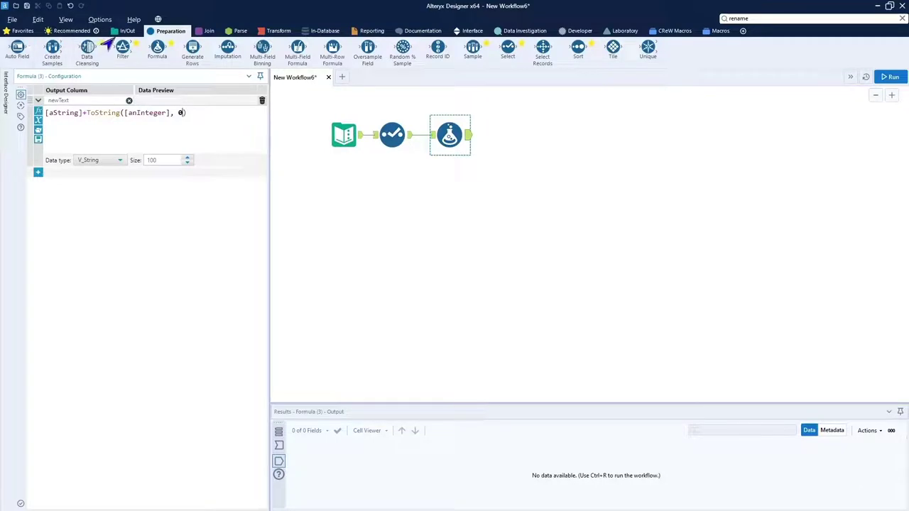
left_click(126, 31)
left_click_drag(17, 49, 525, 139)
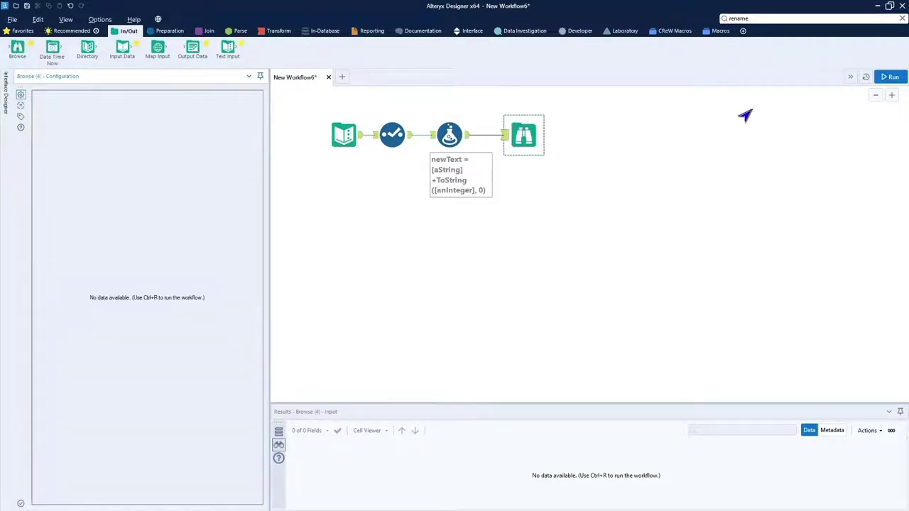
Run the workflow to get newText values One1 and Two2, then select the Formula
left_click(888, 78)
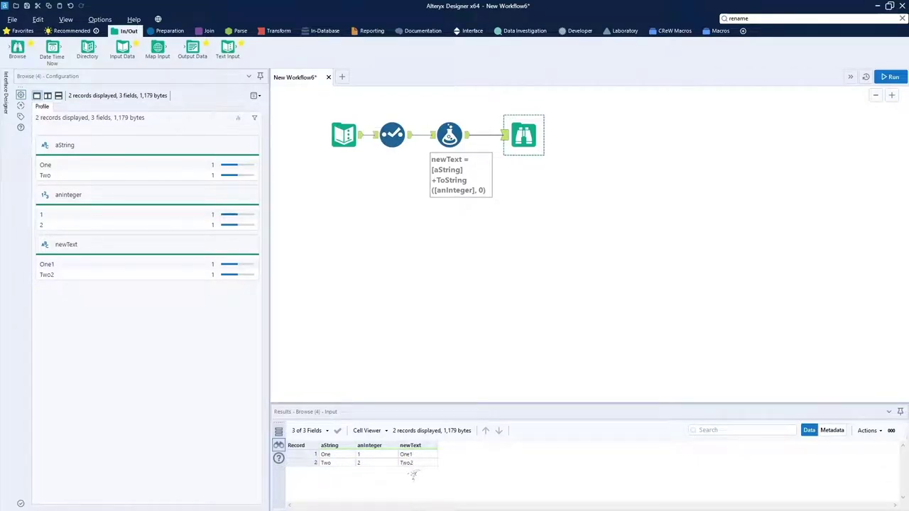
left_click(449, 131)
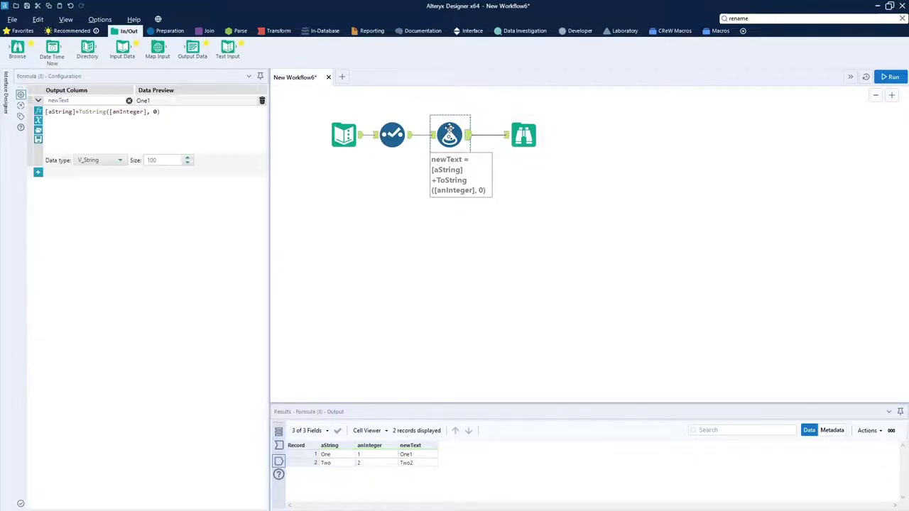
Replace the Formula's annotation with 'concat String and Integer' and view the Browse output
left_click(19, 117)
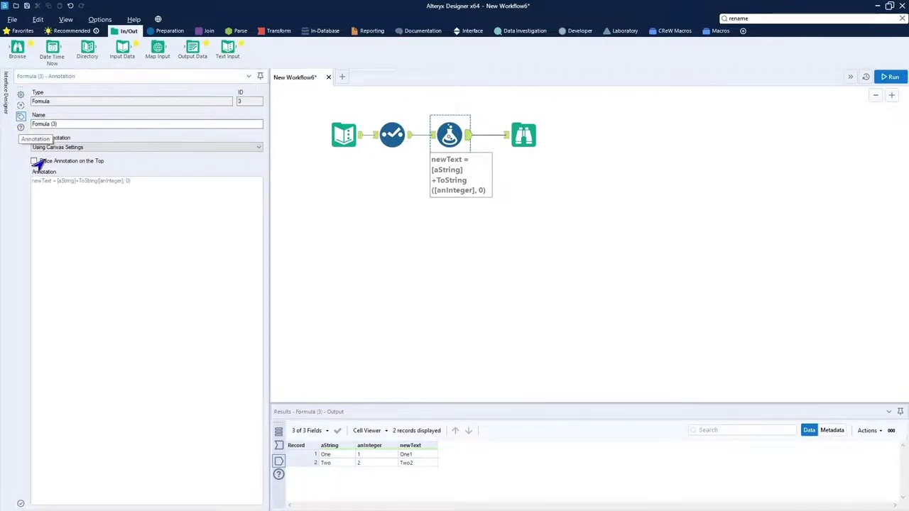
key("ctrl+a")
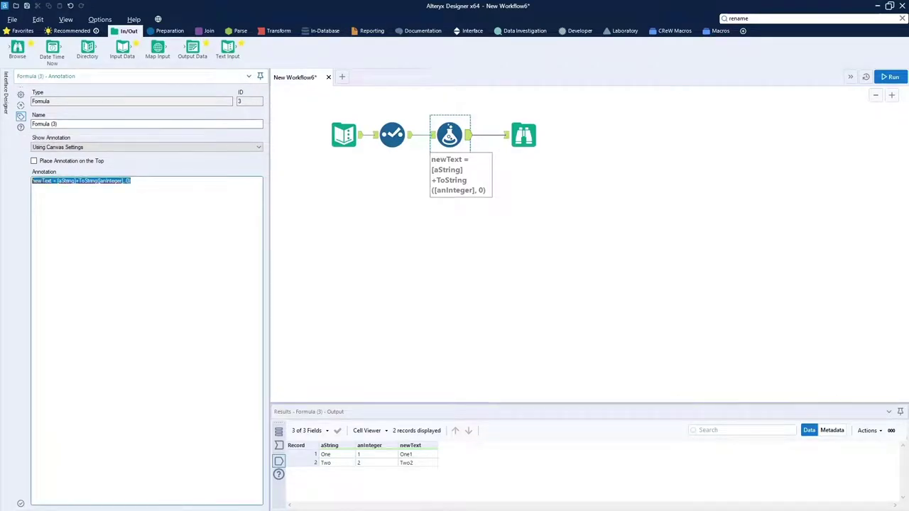
type("concat String a")
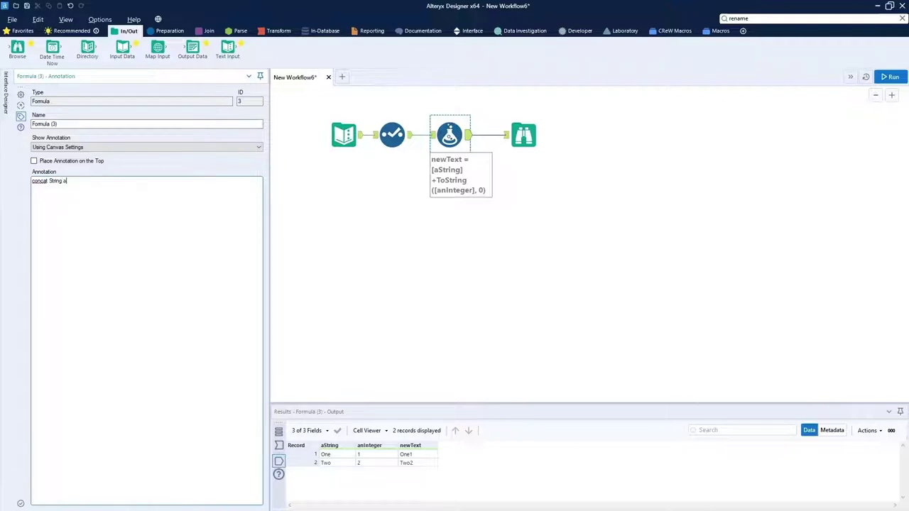
type("nteger")
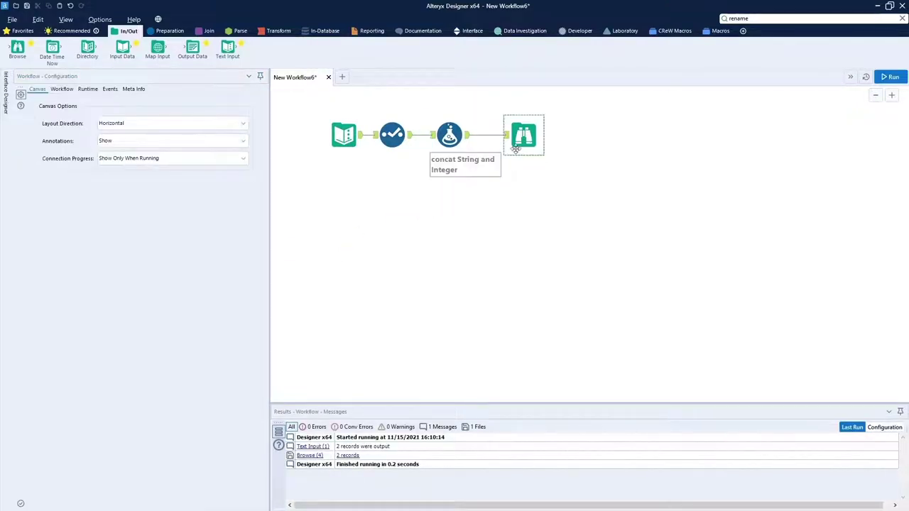
left_click_drag(528, 140, 511, 141)
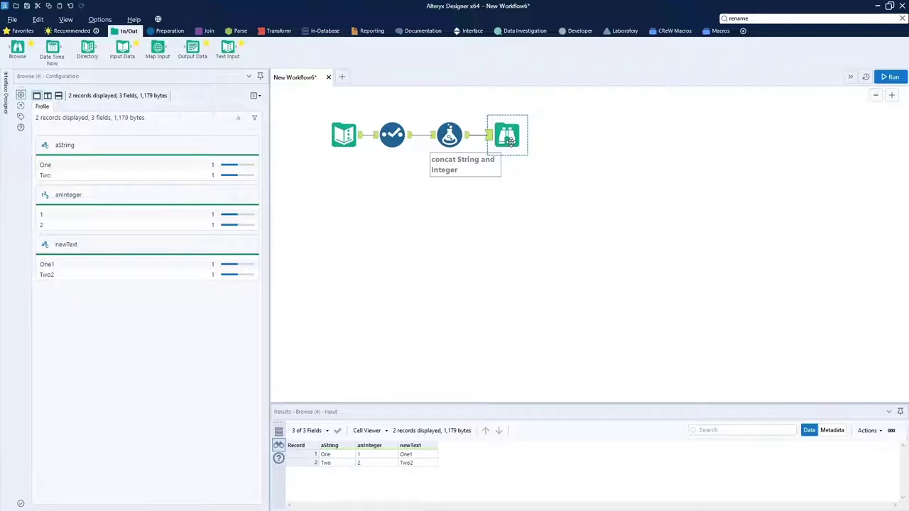
Select the Select tool, nudge it slightly right, and show the Interface tool palette
left_click(395, 136)
left_click_drag(400, 136, 409, 136)
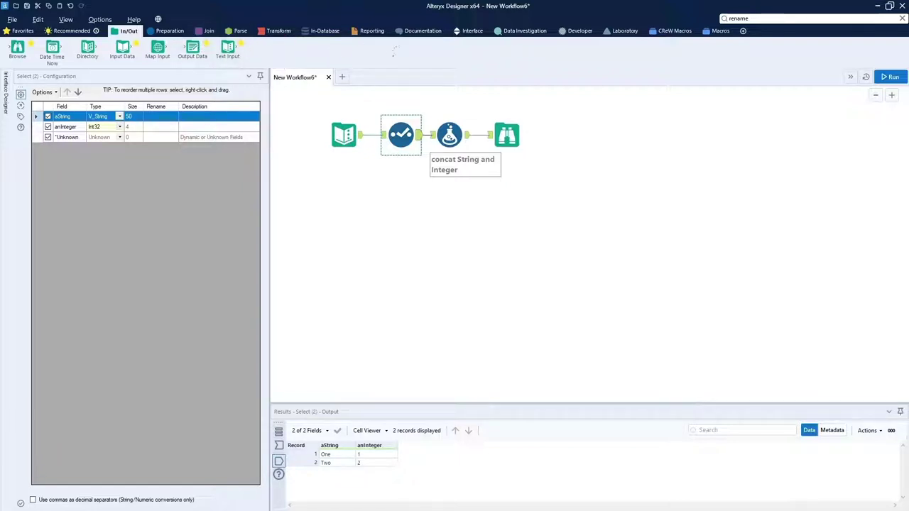
left_click(468, 32)
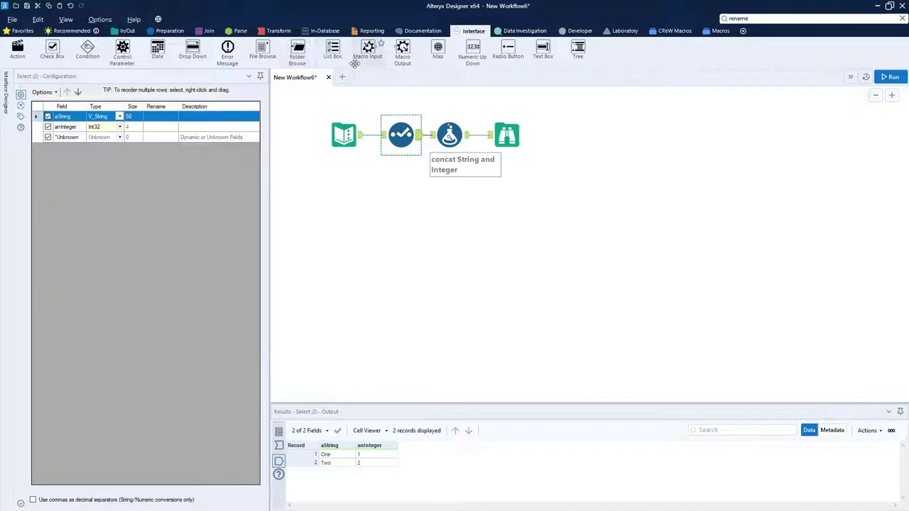
Add a Macro Input and name its template columns theString and theInteger
left_click_drag(365, 50, 357, 177)
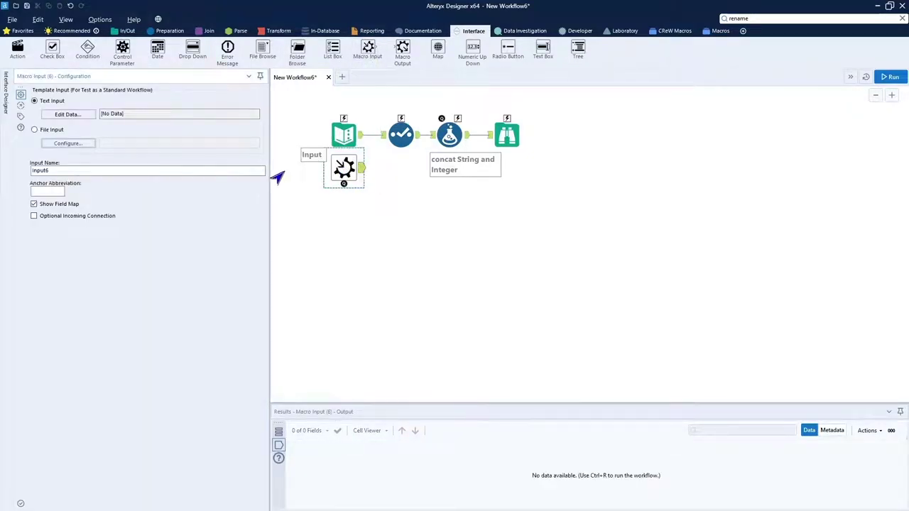
left_click(72, 117)
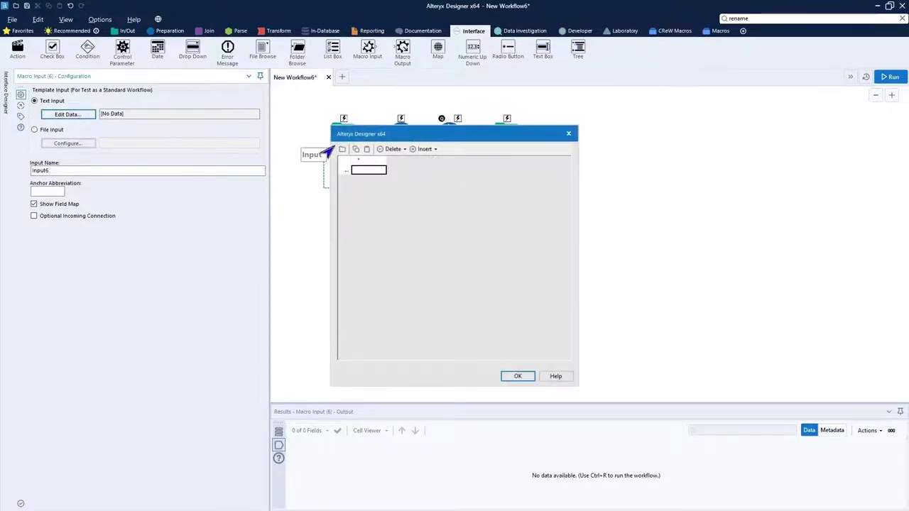
left_click(360, 161)
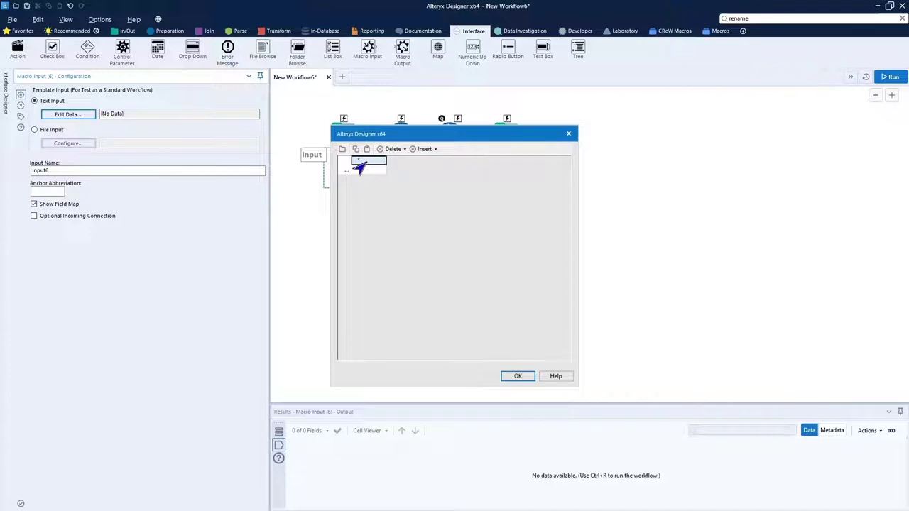
type("theString")
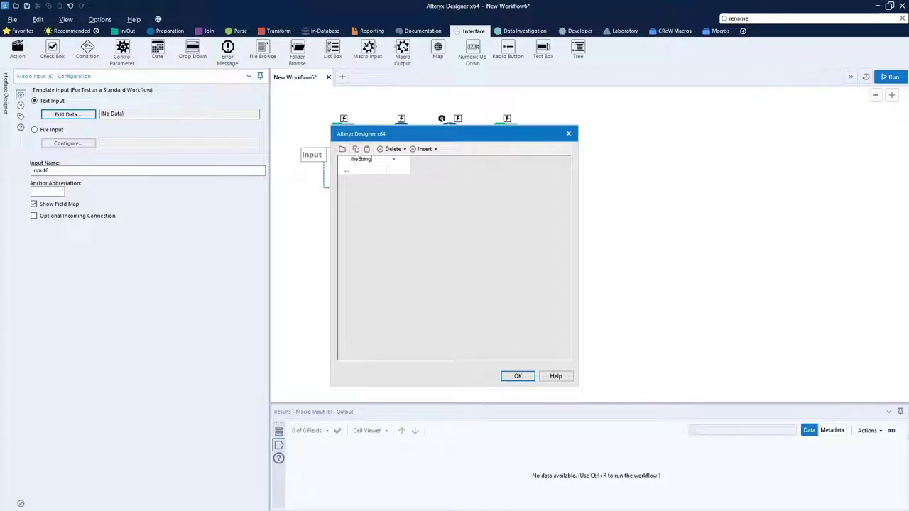
key("Tab")
type("Th")
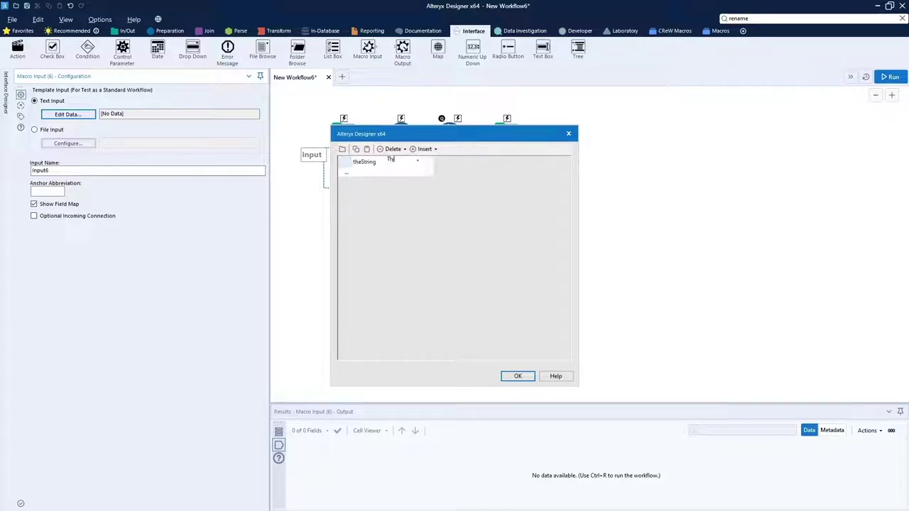
key("BackSpace")
type("theIn")
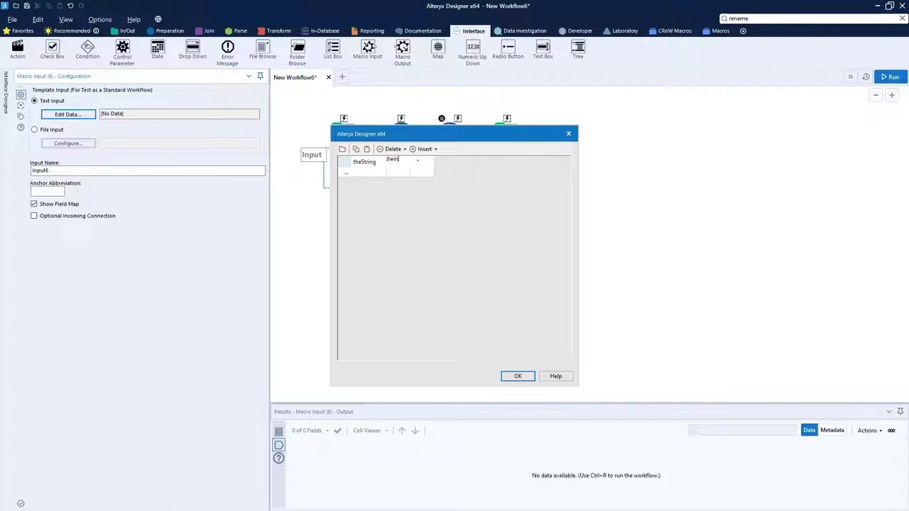
type("teger")
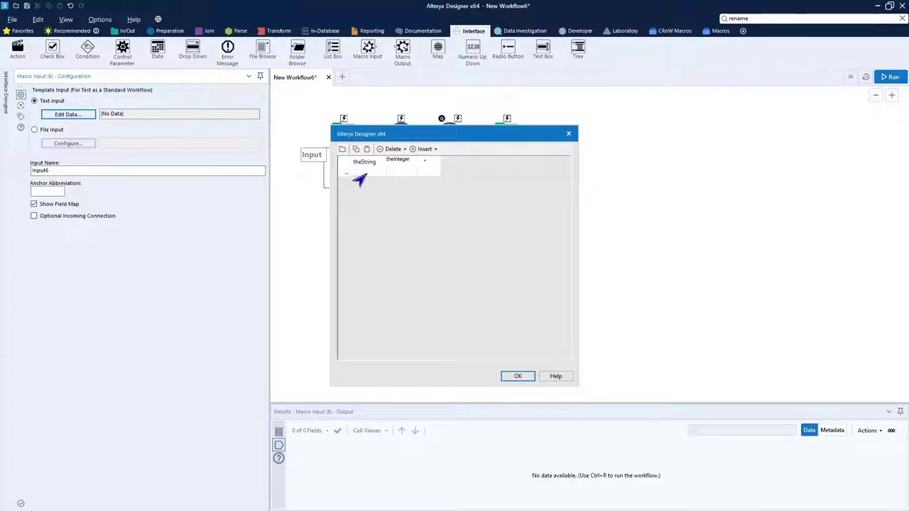
left_click(359, 174)
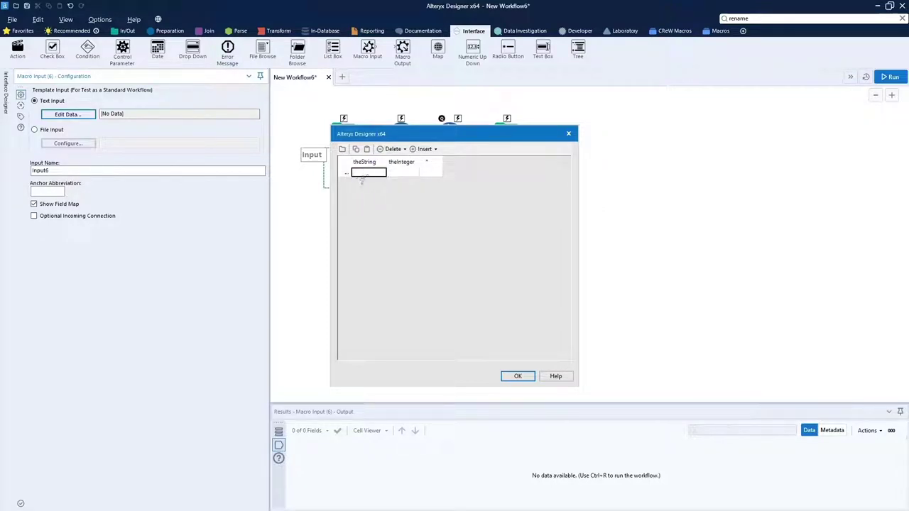
Enter the template row Any / 99 and confirm the data
type("Any")
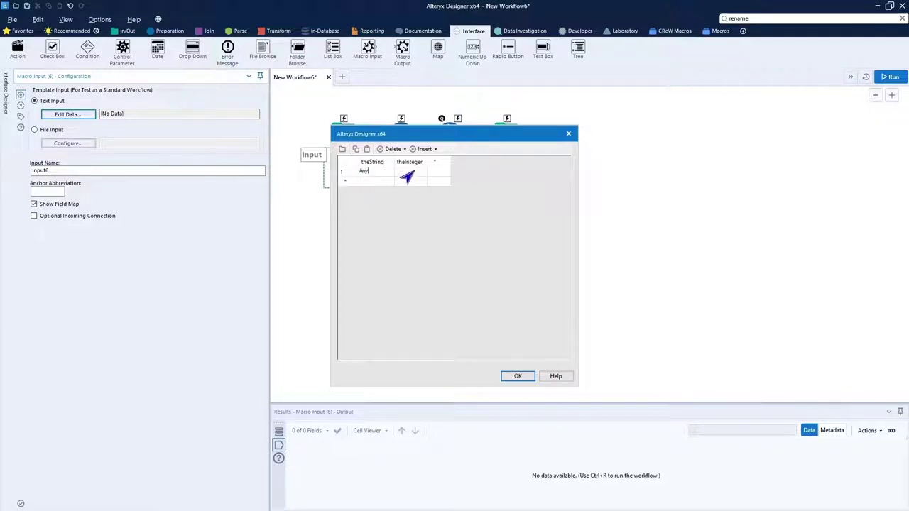
left_click(406, 176)
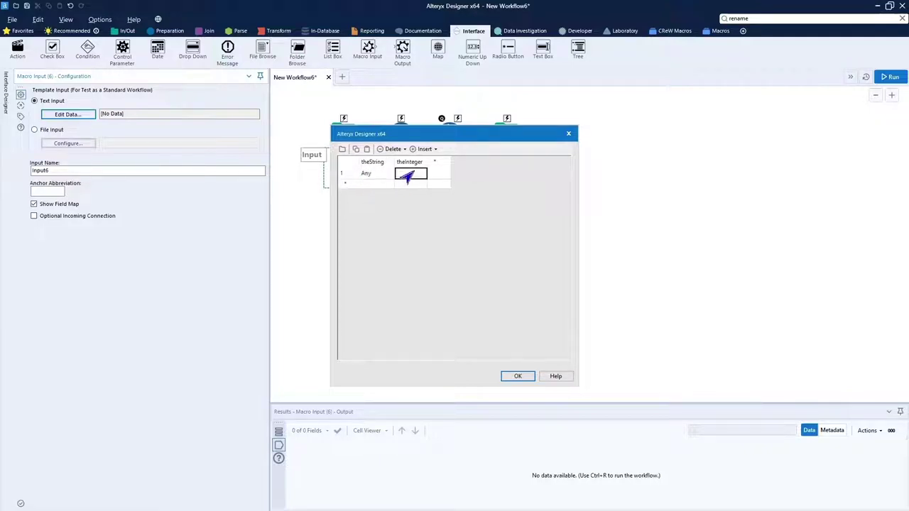
type("99")
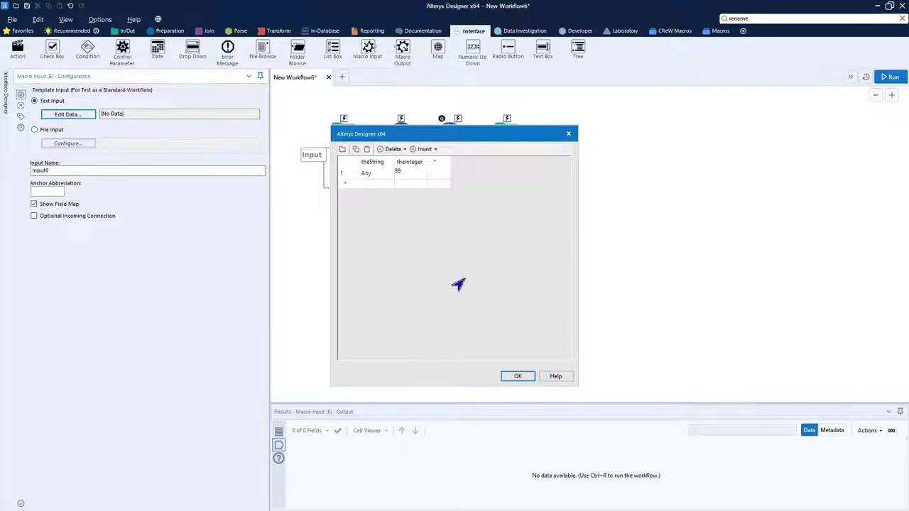
left_click(517, 376)
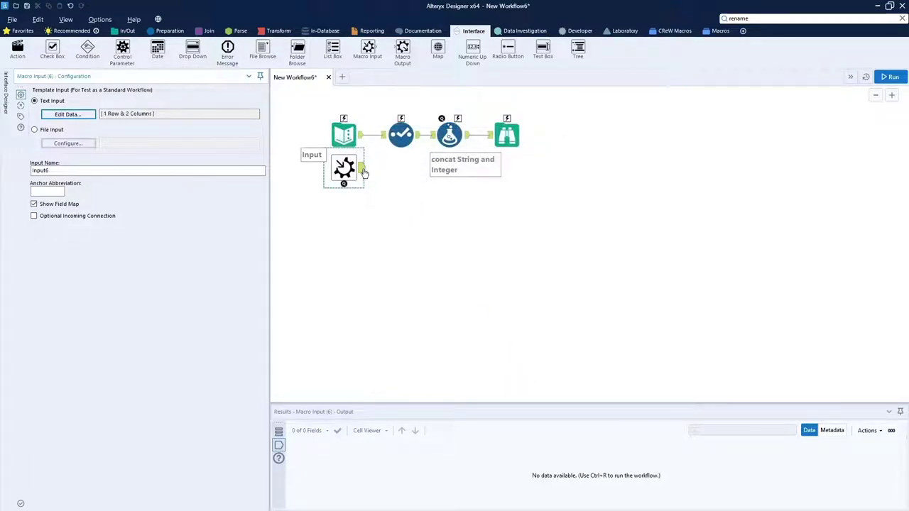
Connect the Macro Input to the Select, delete the Text Input, and move the Macro Input into its spot
left_click_drag(362, 169, 387, 137)
left_click(346, 134, "ctrl")
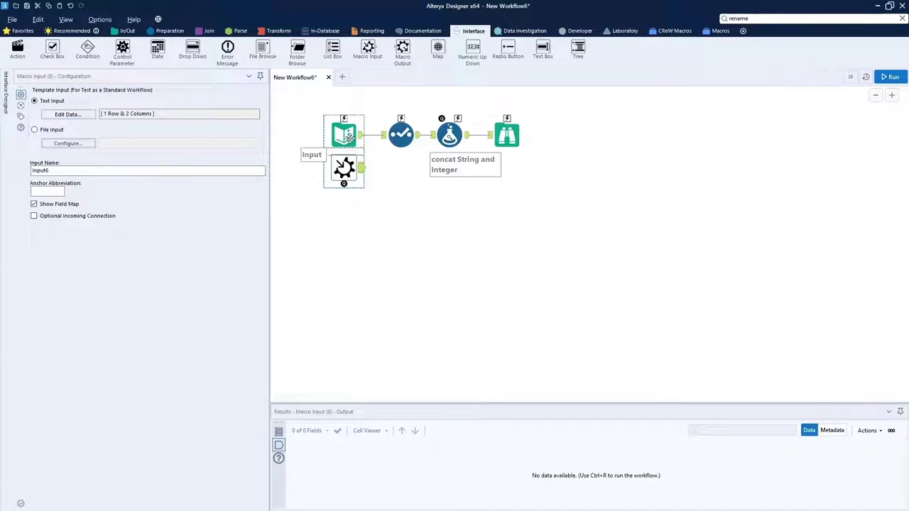
left_click(346, 134)
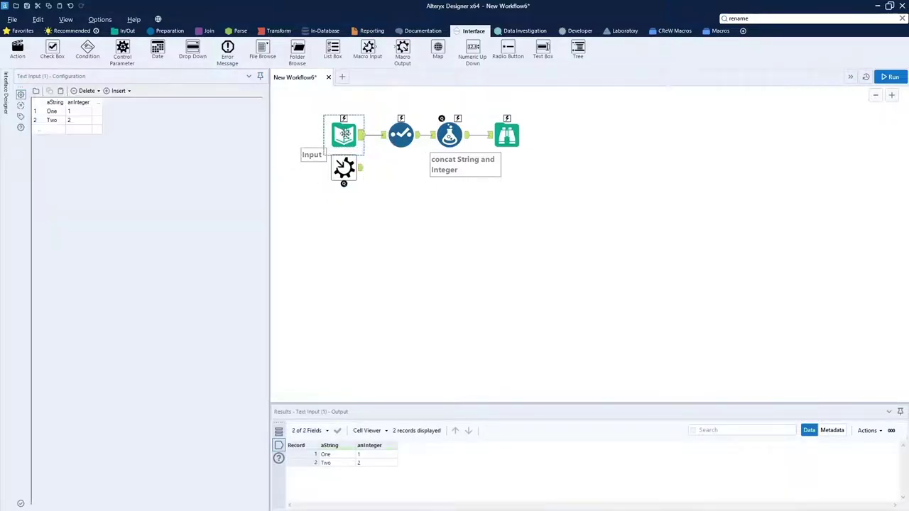
key("Delete")
left_click_drag(339, 169, 339, 137)
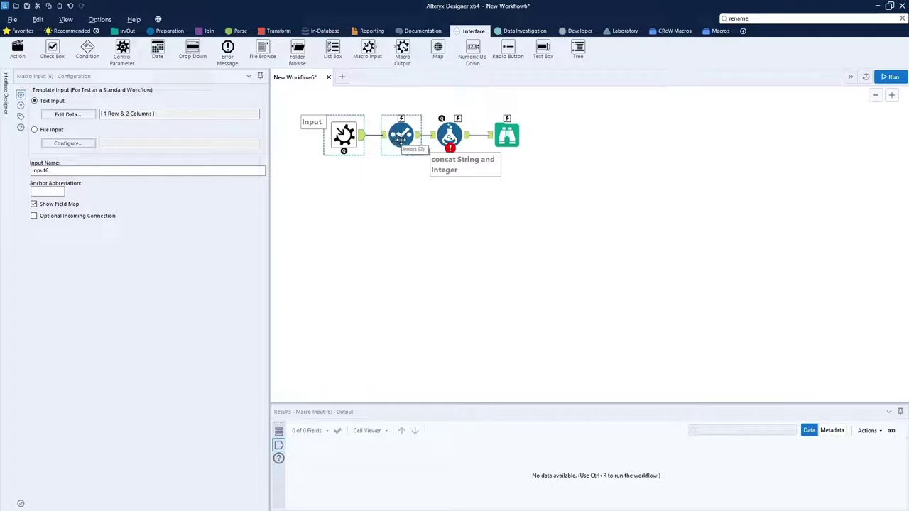
Forget the missing aString and anInteger fields in the Select
left_click(400, 135)
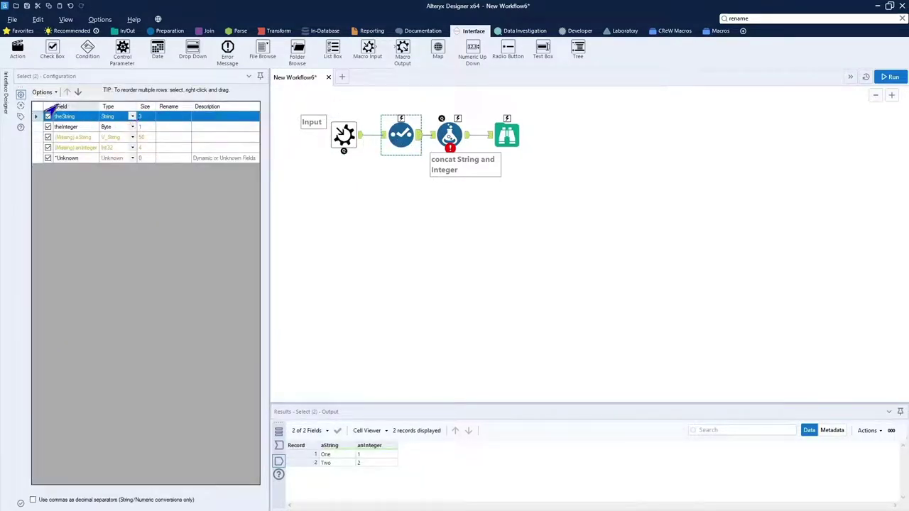
left_click(43, 93)
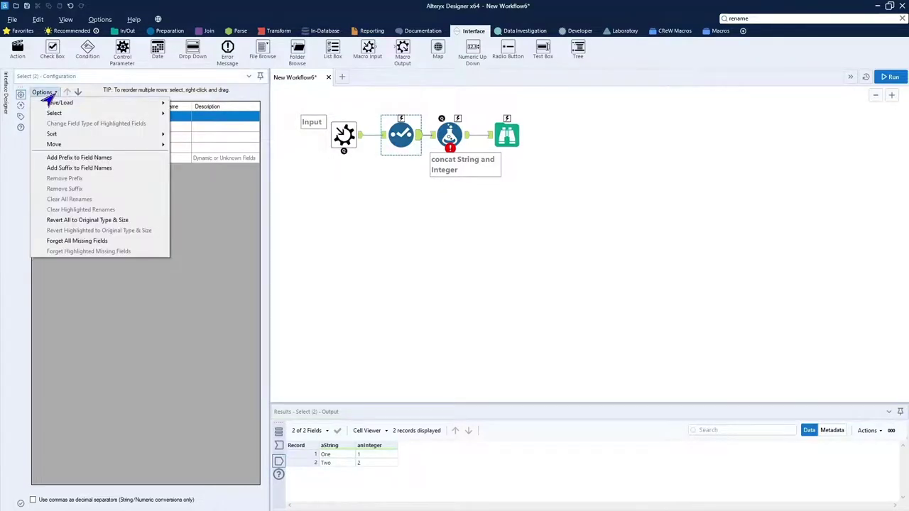
left_click(46, 243)
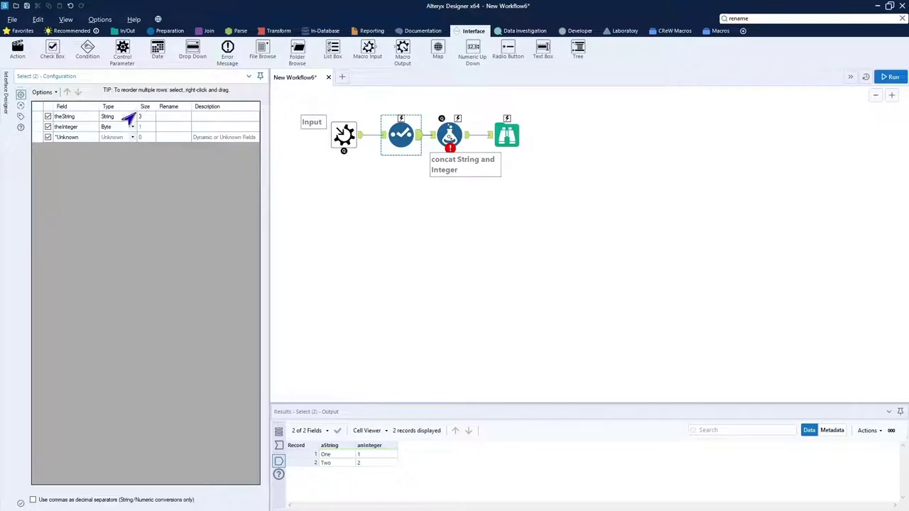
Set theString to V_String size 50 and theInteger to Int32
left_click(130, 117)
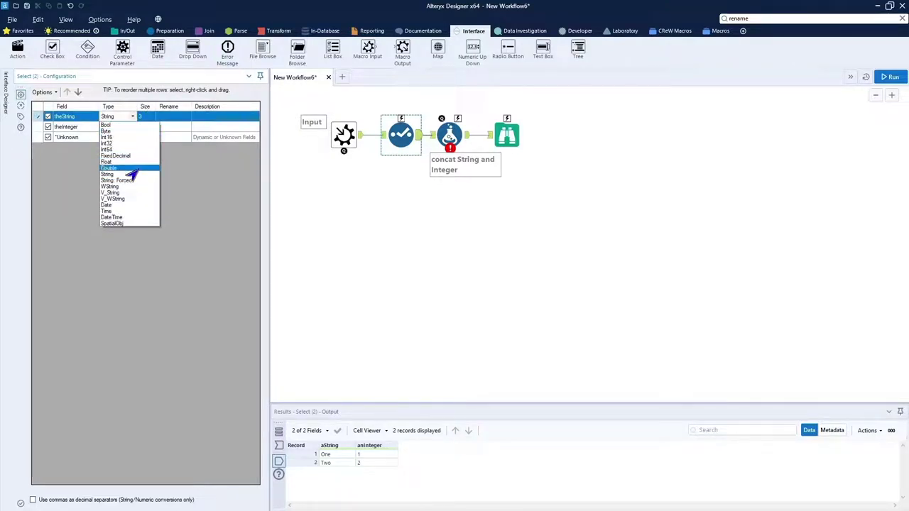
left_click(123, 194)
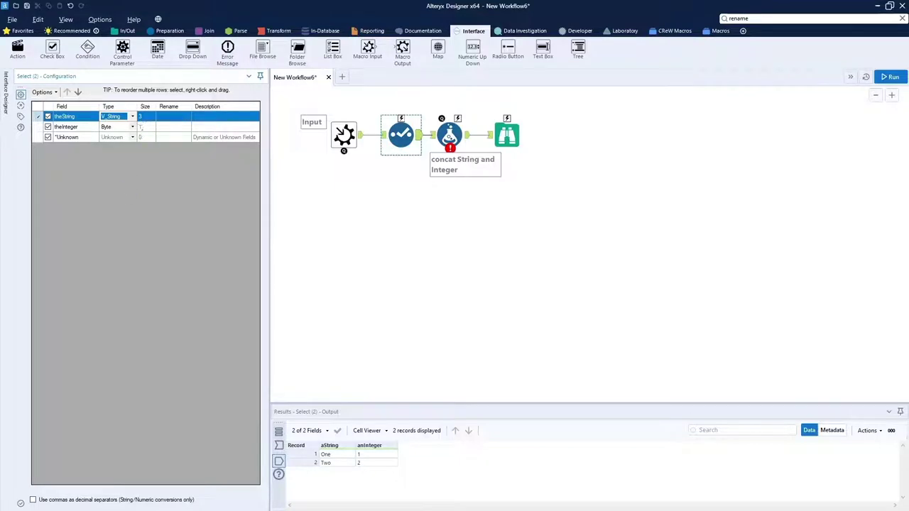
left_click(145, 117)
type("3")
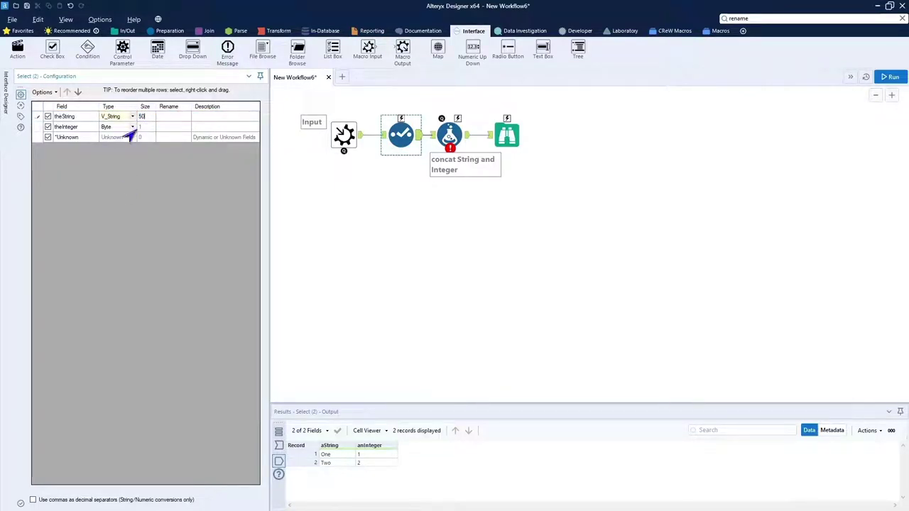
left_click(131, 128)
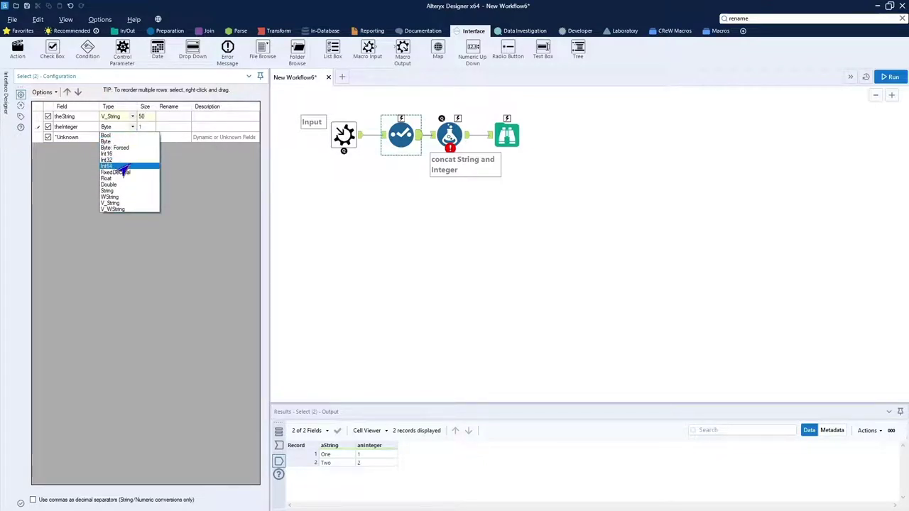
left_click(119, 160)
left_click(356, 225)
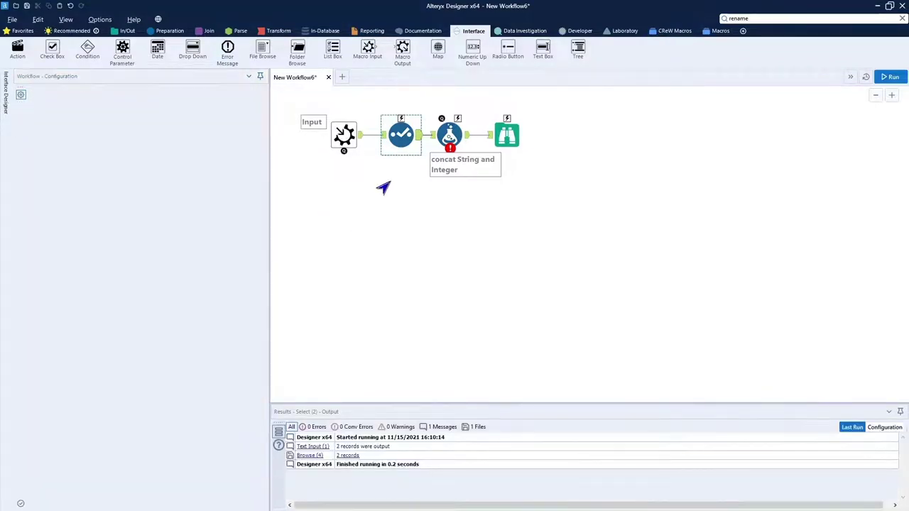
Change the newText formula to [theString]+ToString([theInteger], 0), using autocomplete for both fields
left_click(398, 135)
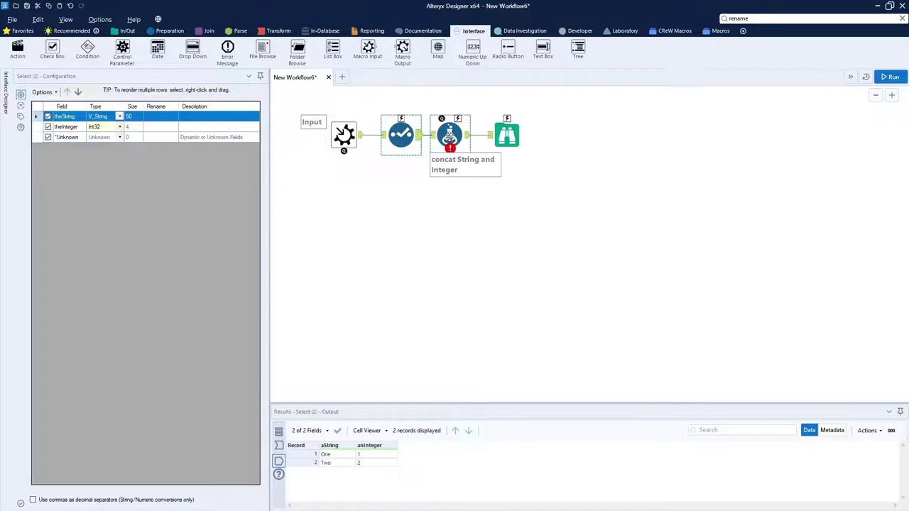
left_click(447, 137)
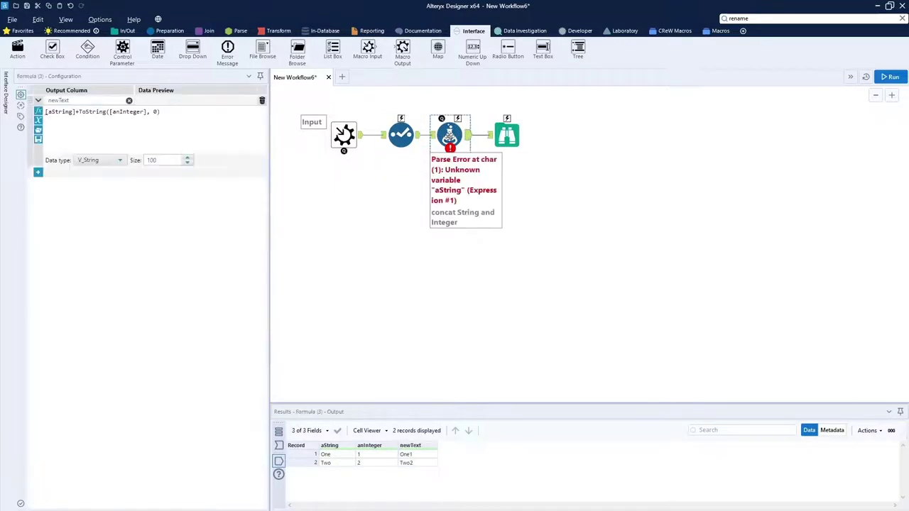
left_click(74, 111)
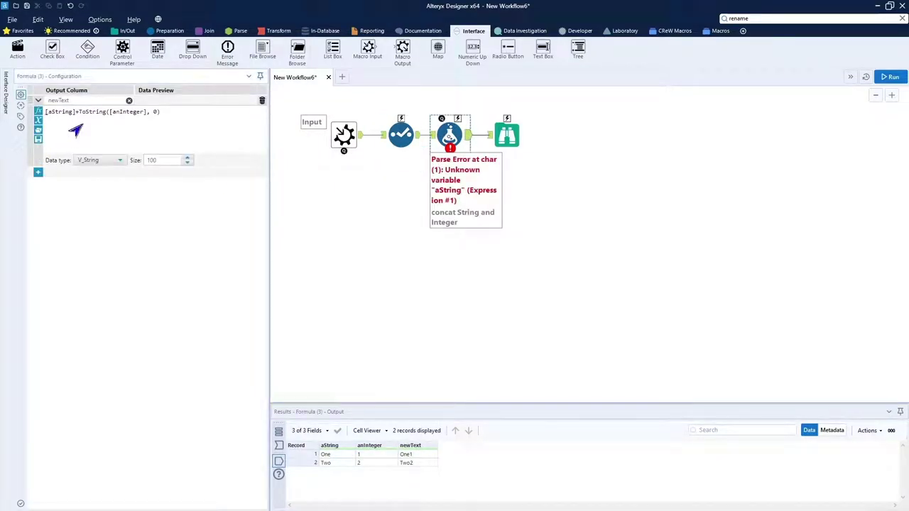
key("shift+Home")
type("[")
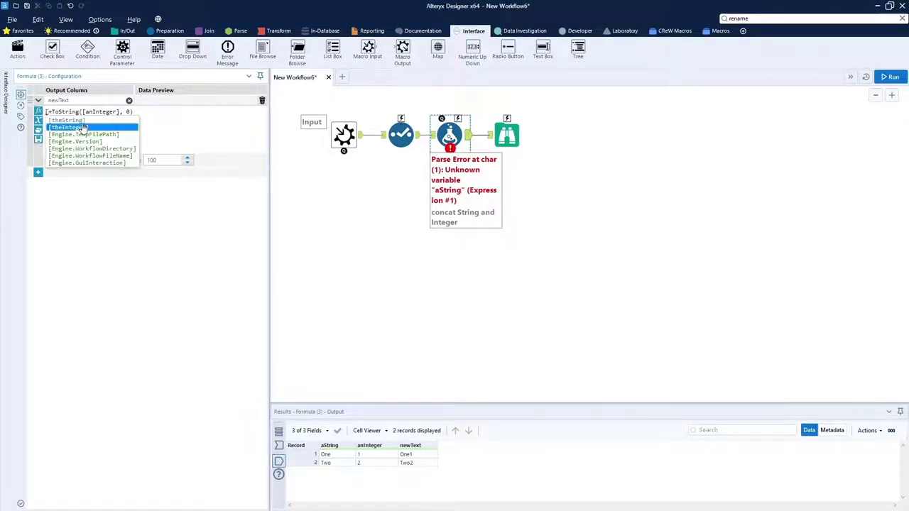
left_click(68, 120)
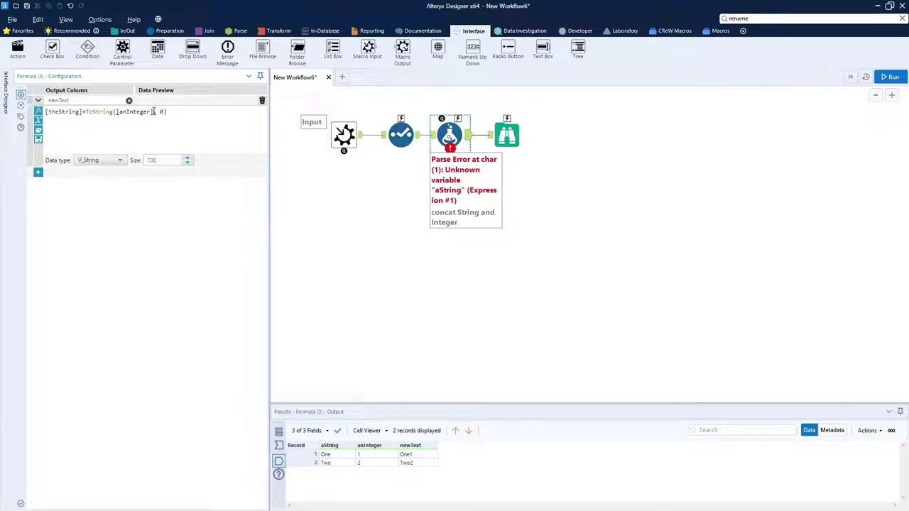
key("BackSpace")
key("BackSpace")
type("[")
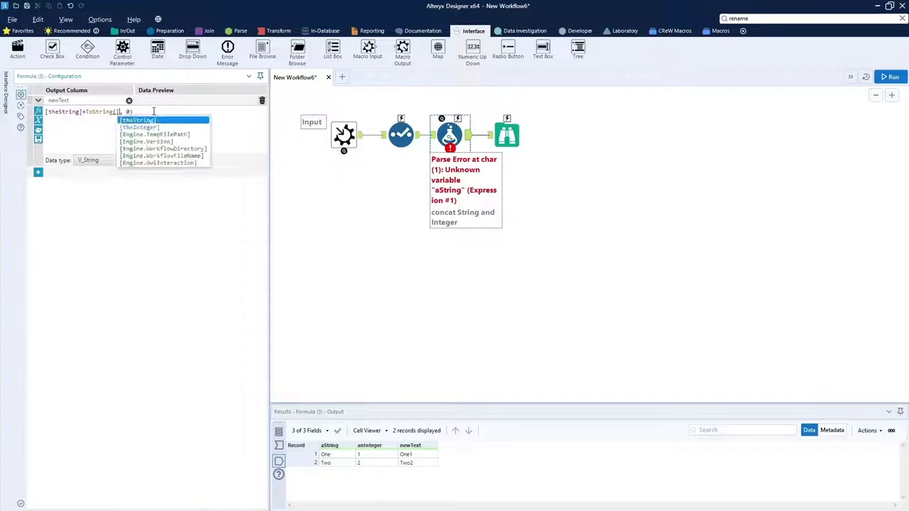
left_click(122, 127)
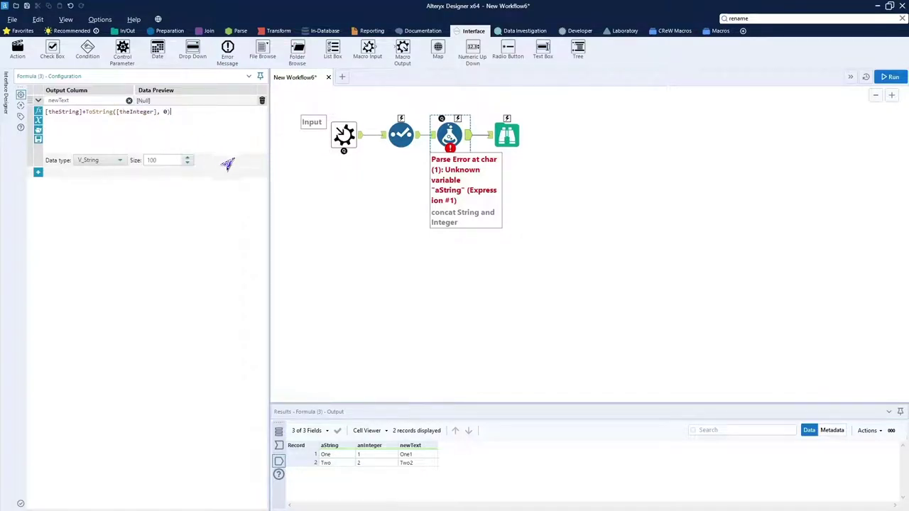
left_click(334, 213)
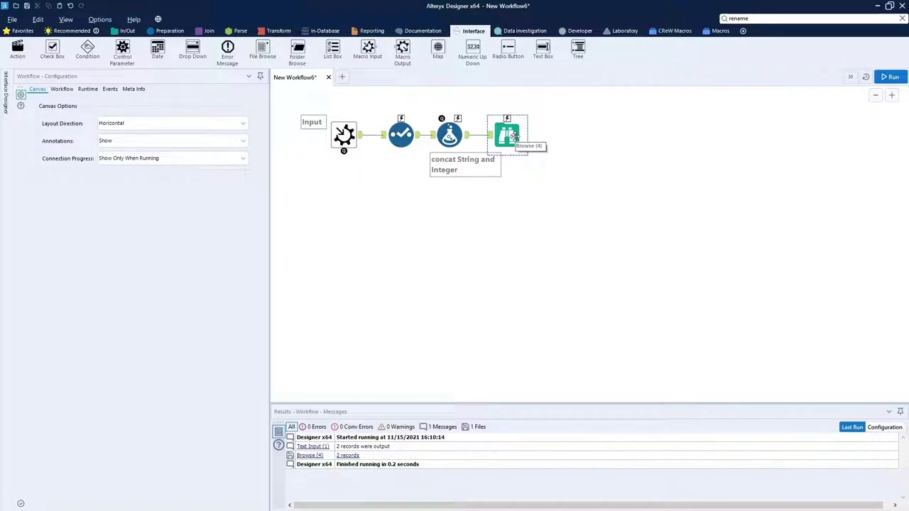
Run the workflow and confirm the Browse results show newText as Any99
left_click(890, 78)
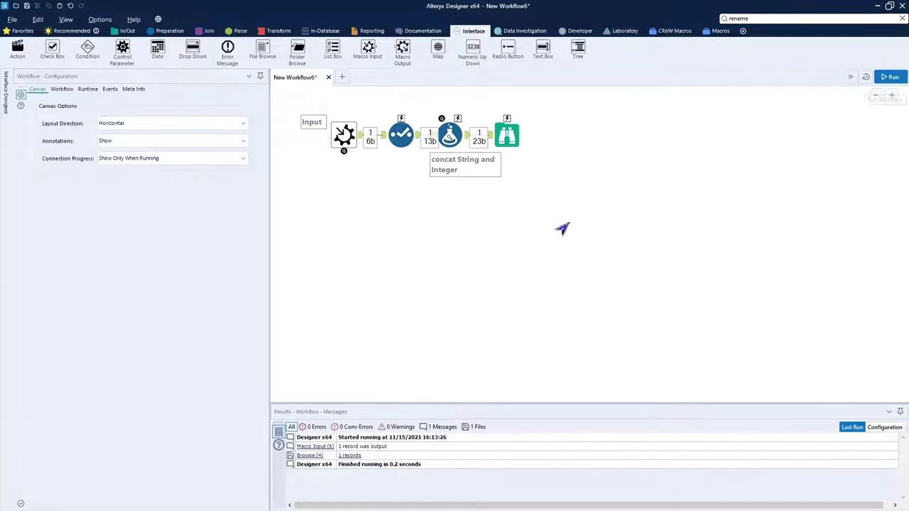
left_click(506, 135)
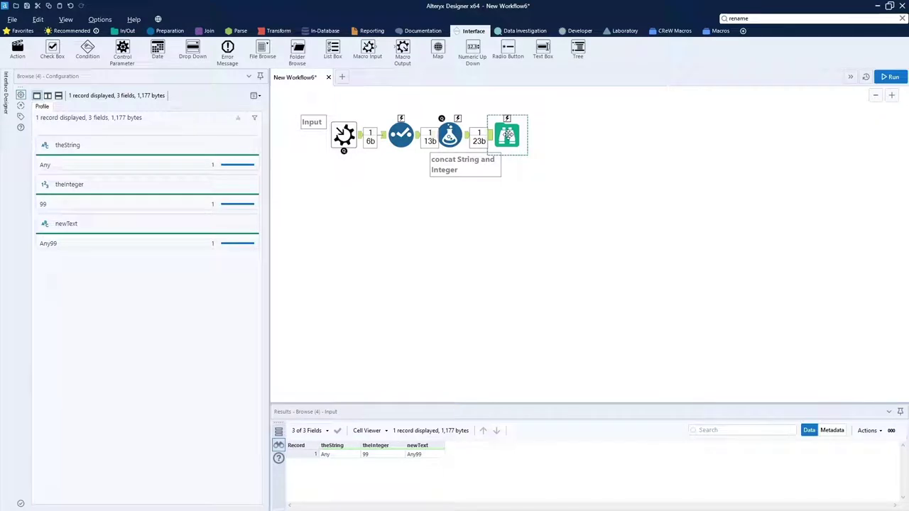
left_click(469, 210)
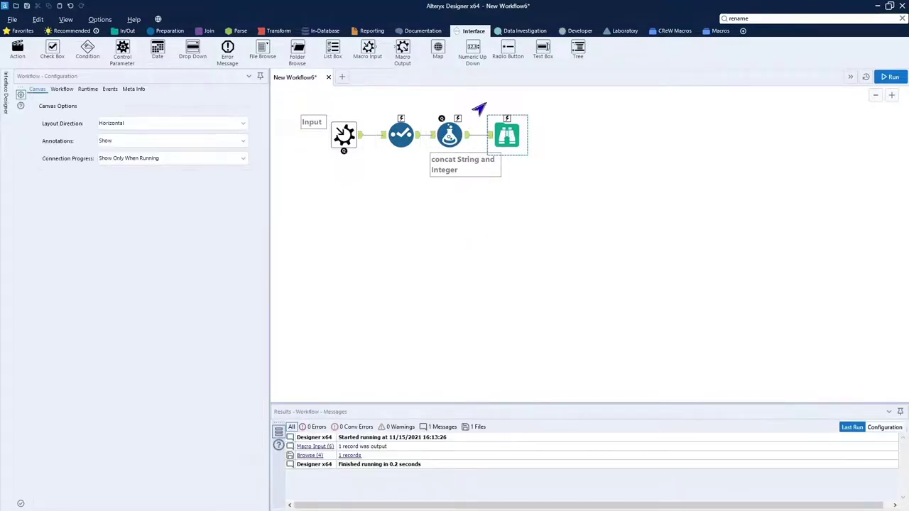
Replace the Browse tool with a Macro Output connected after the Formula
left_click_drag(479, 102, 559, 185)
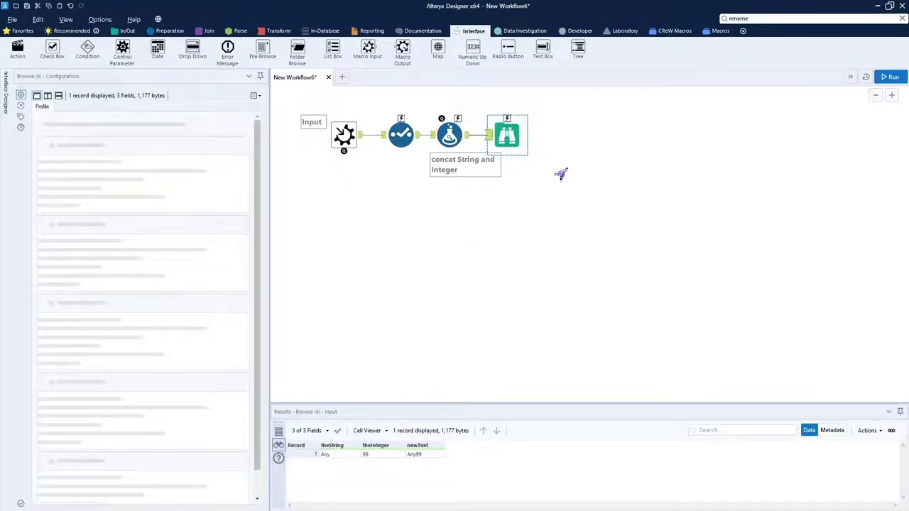
key("Delete")
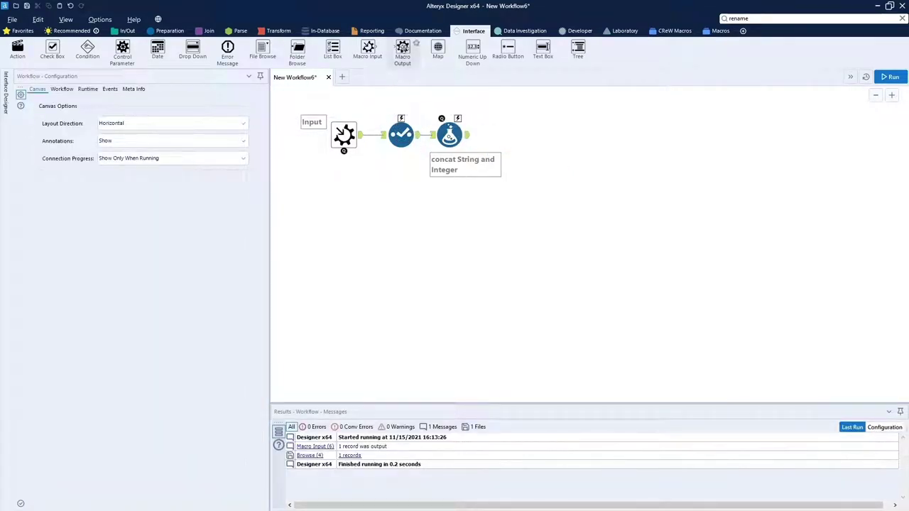
left_click_drag(402, 48, 499, 134)
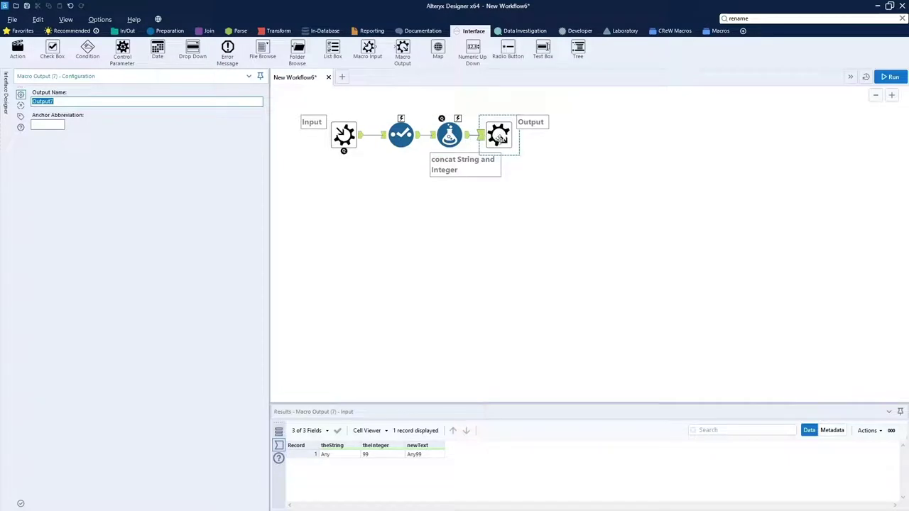
left_click_drag(500, 141, 507, 142)
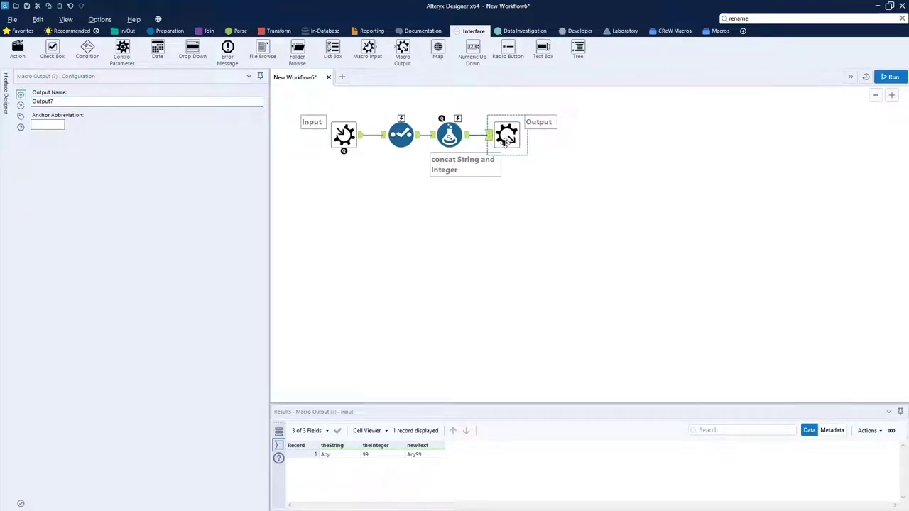
Save the macro as macro1.yxmc in the macros wip folder, replacing the existing file
left_click(12, 19)
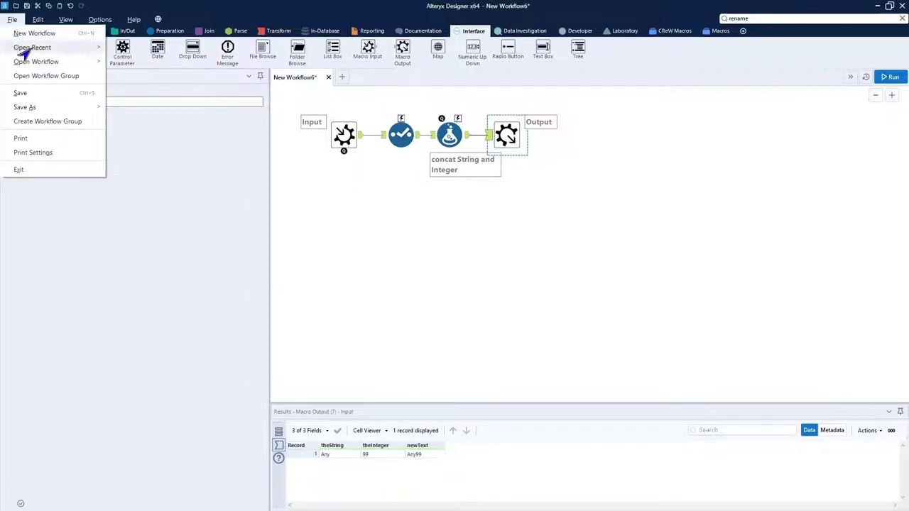
mouse_move(24, 107)
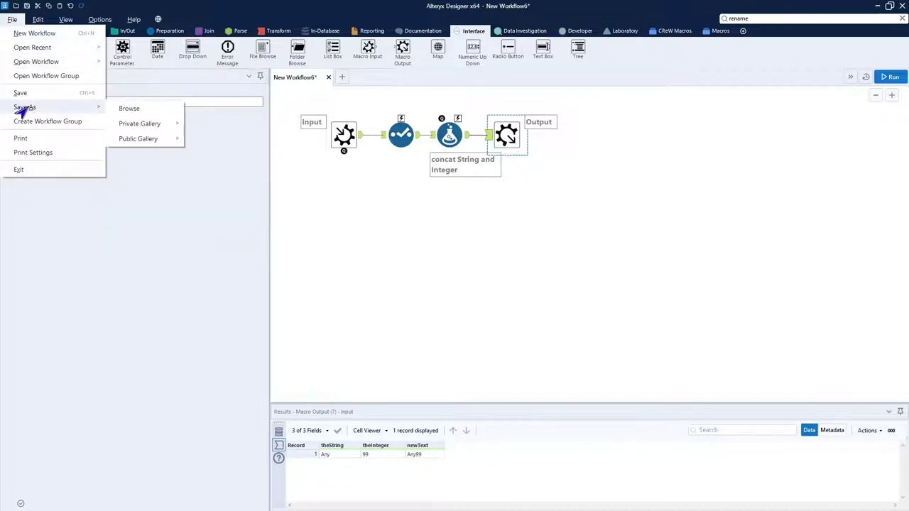
left_click(119, 110)
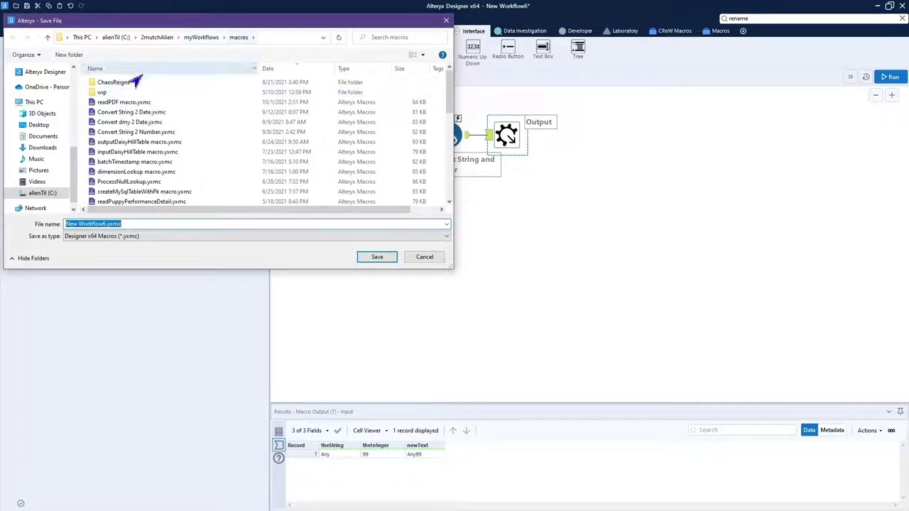
double_click(97, 91)
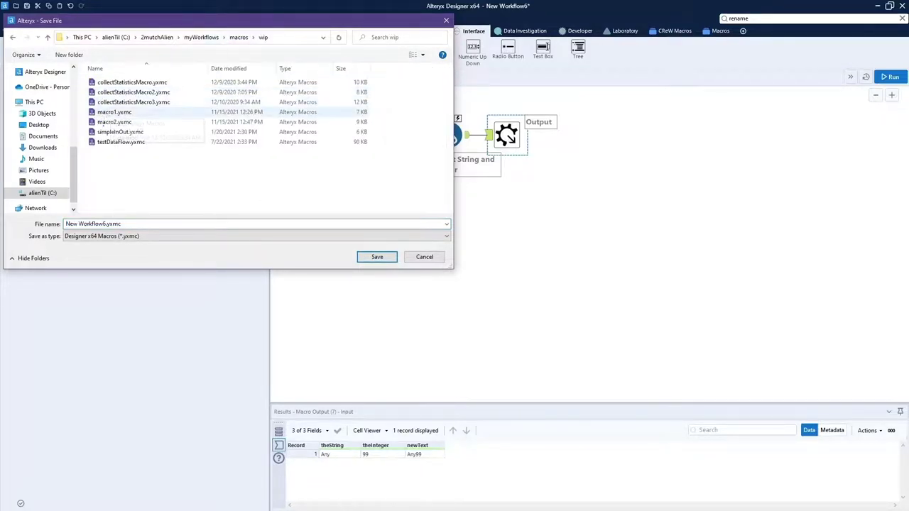
double_click(99, 114)
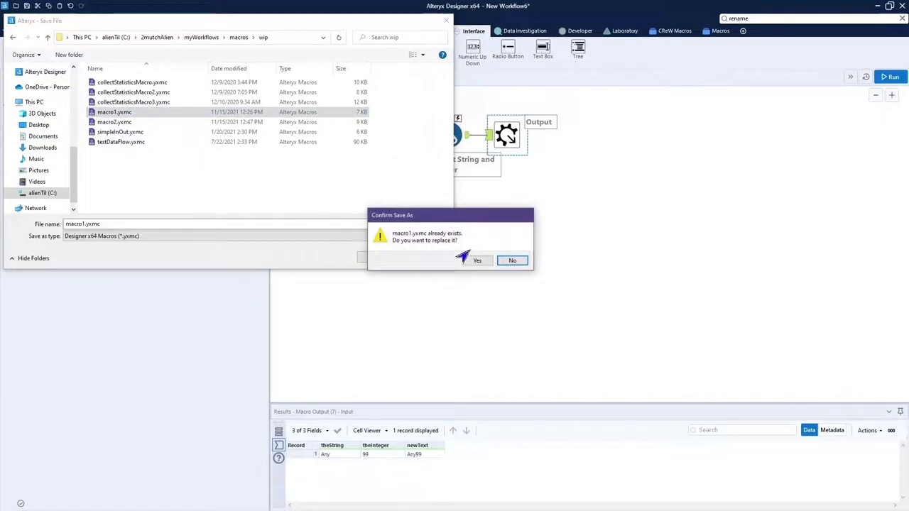
left_click(474, 262)
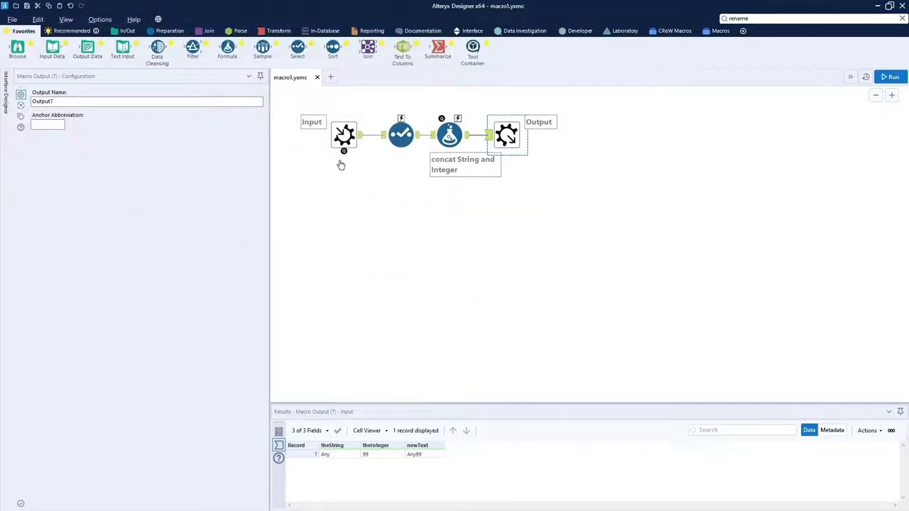
Start a new workflow with a Text Input, add column b, and enter the first row One / 1
left_click(328, 77)
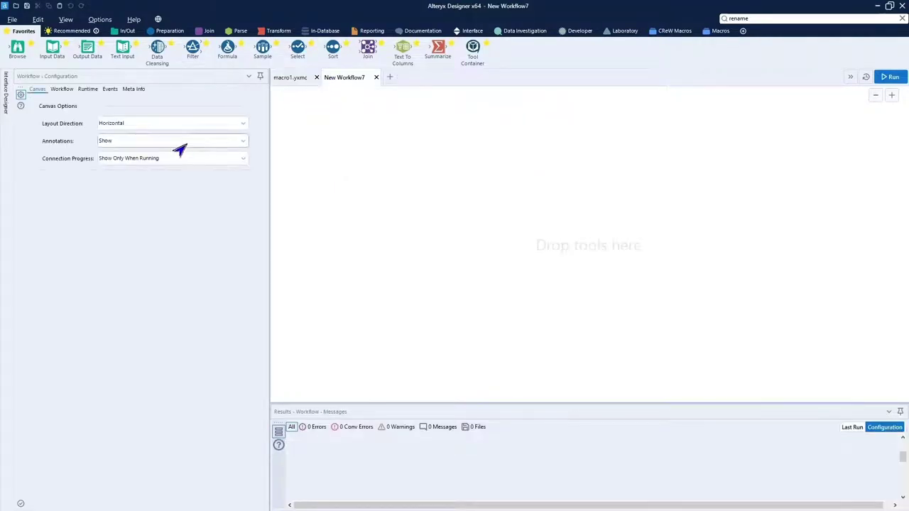
left_click_drag(122, 48, 327, 143)
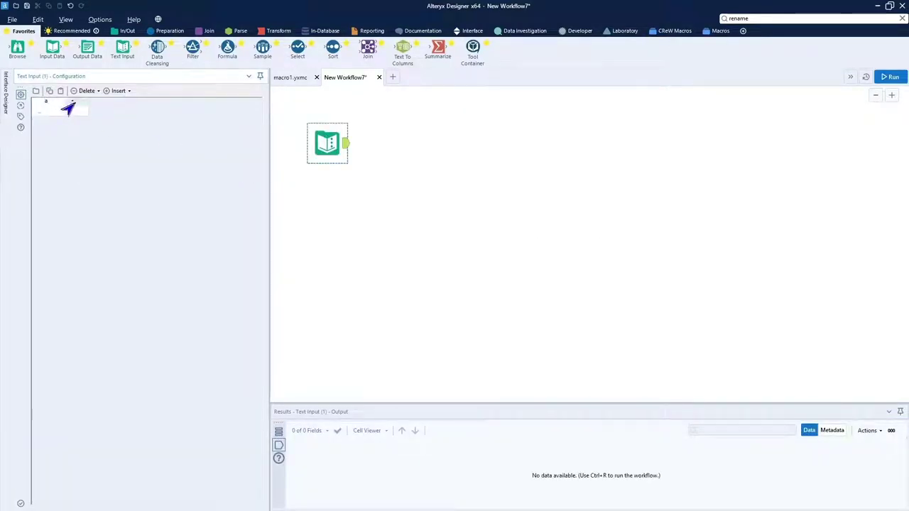
left_click(74, 100)
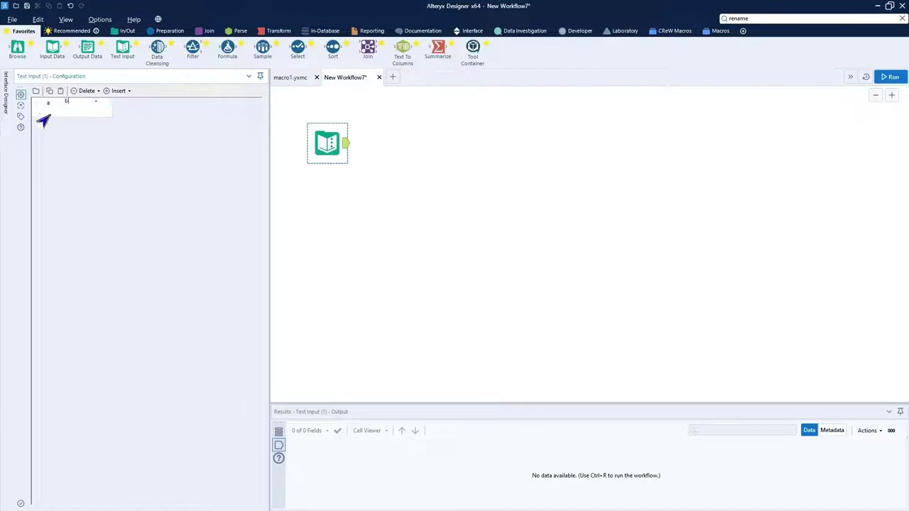
type("On")
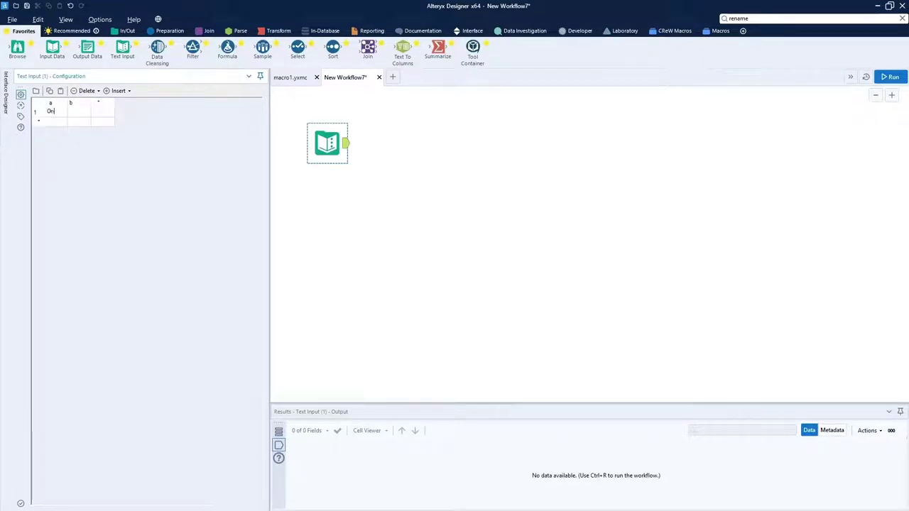
type("e")
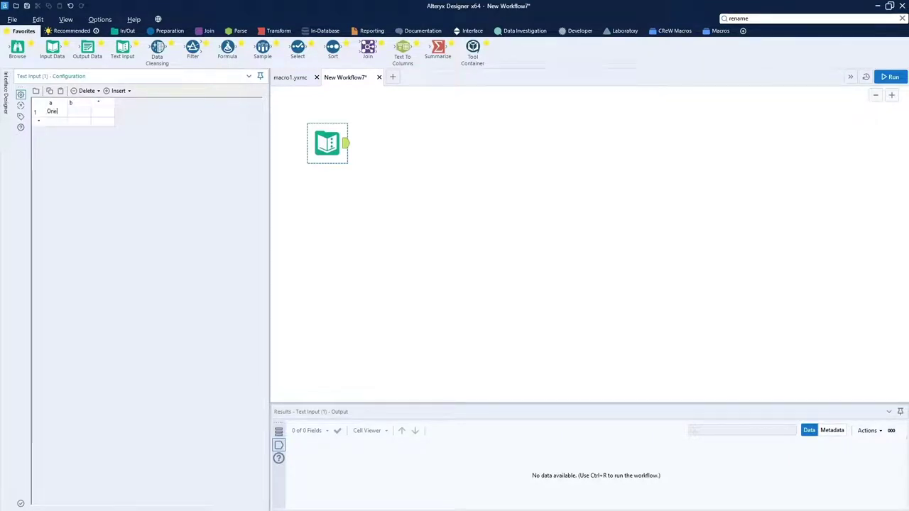
key("Tab")
type("1")
key("Return")
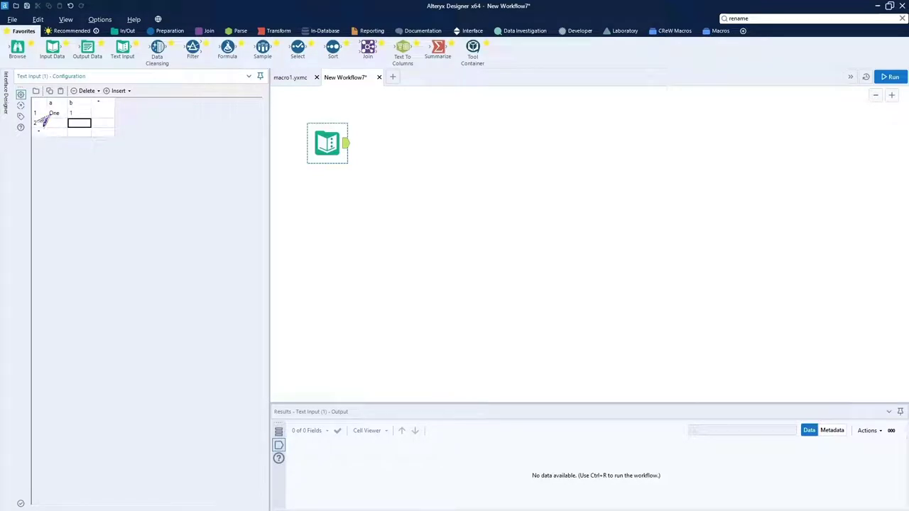
Fill the remaining rows with Two/2, Three/3 and Four/4
left_click(48, 121)
type("Two")
key("Return")
type("Th")
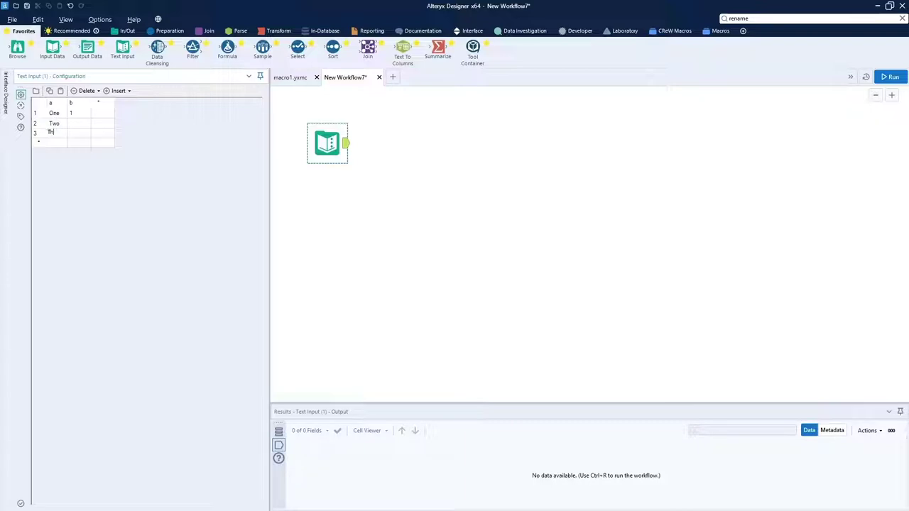
type("ree")
key("Return")
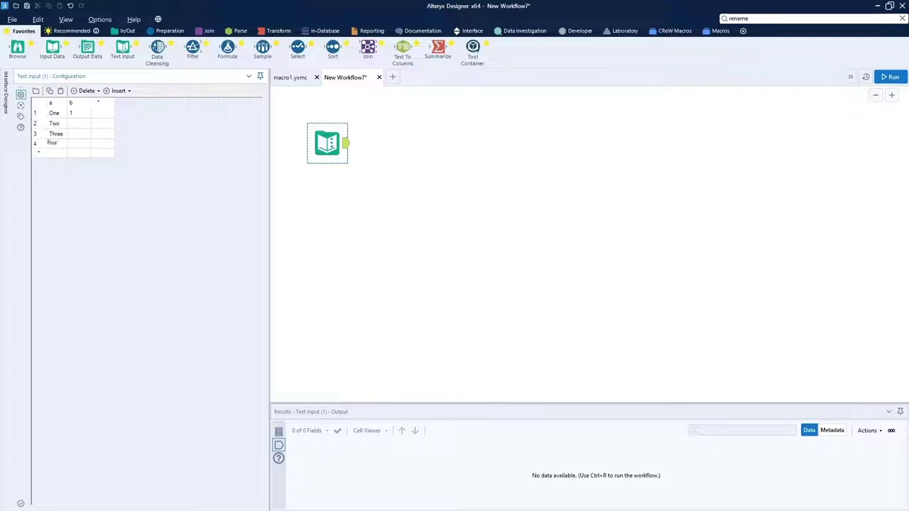
left_click(47, 119)
key("Tab")
type("2")
key("Return")
type("3")
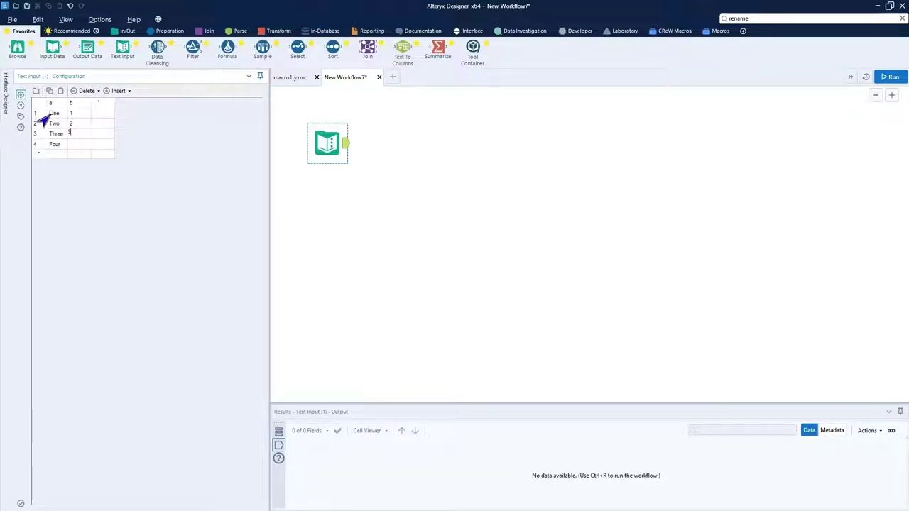
key("Return")
type("4")
left_click(336, 178)
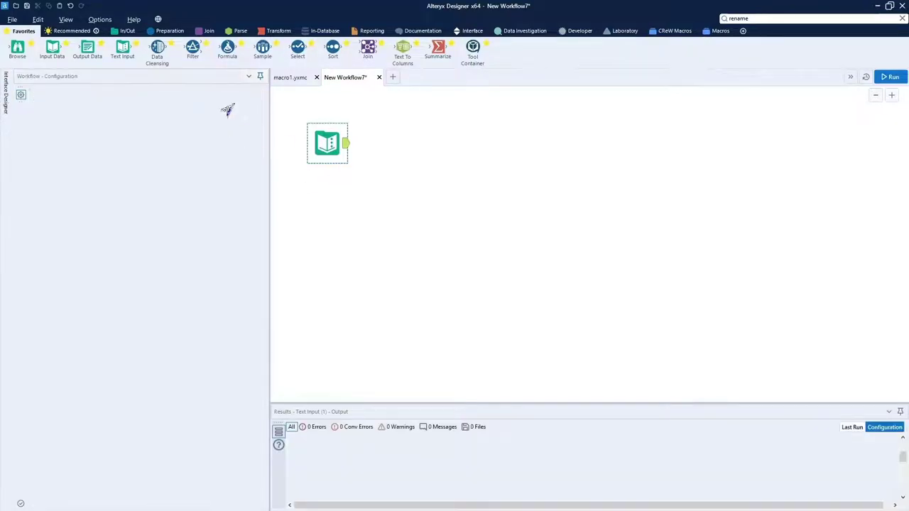
Connect a Select after the Text Input, then insert macro1 after it via Insert > Macro
left_click_drag(298, 52, 383, 143)
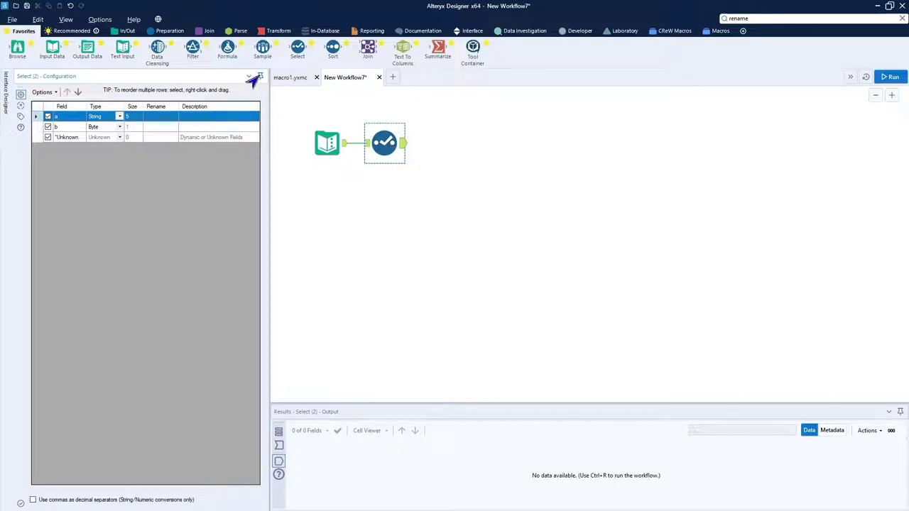
right_click(437, 143)
mouse_move(470, 172)
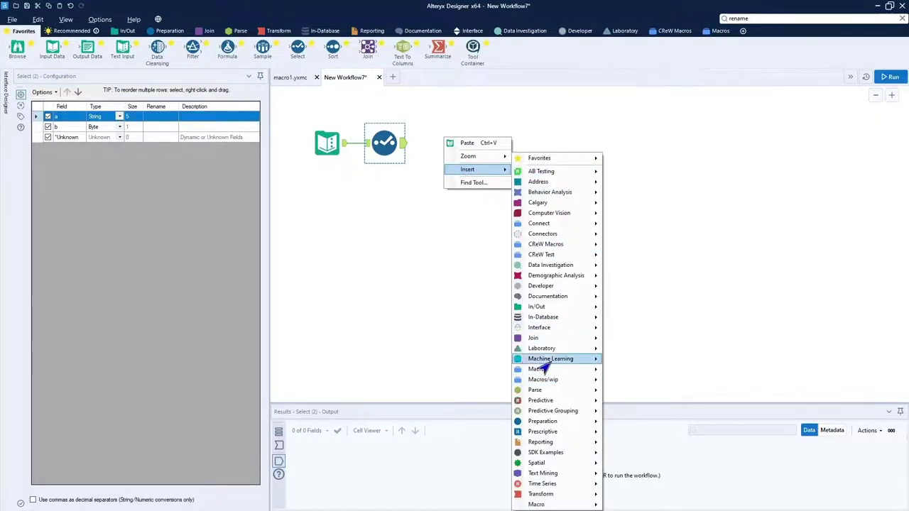
mouse_move(521, 380)
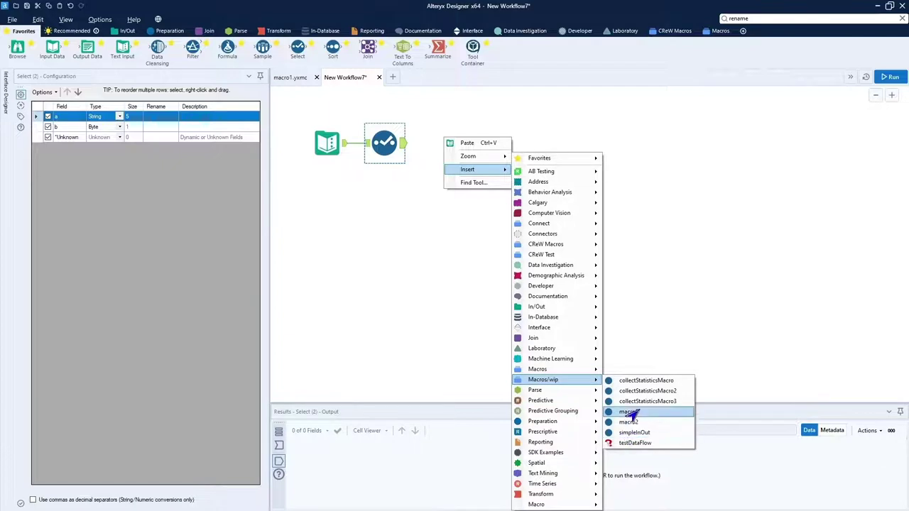
mouse_move(540, 504)
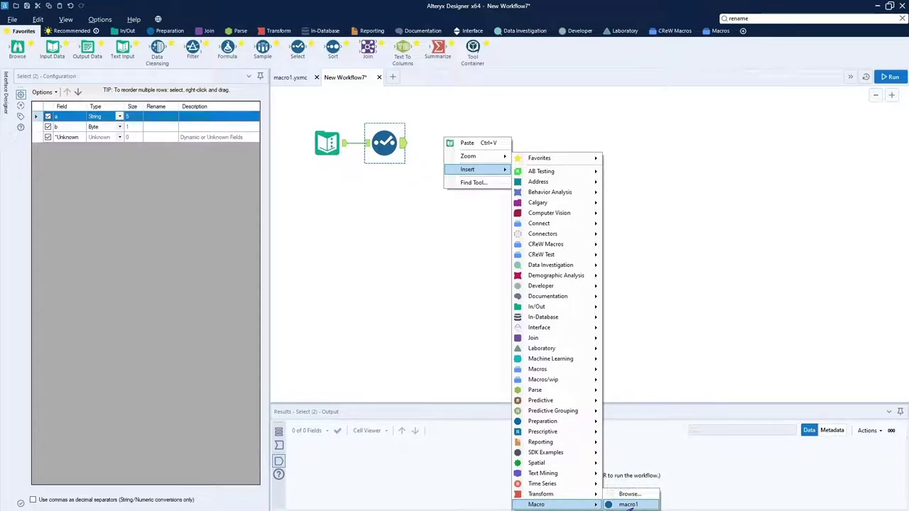
left_click(627, 504)
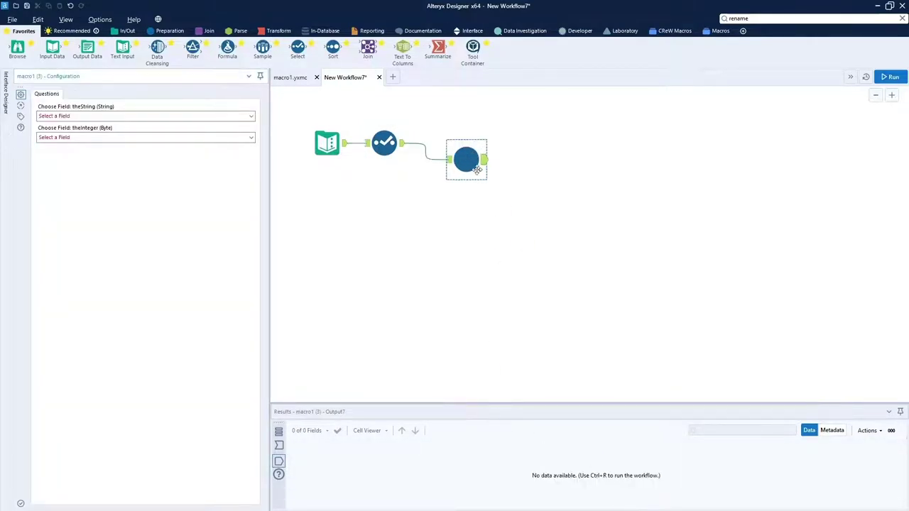
Line up macro1 and add a Select followed by a Browse after it
left_click_drag(467, 159, 441, 143)
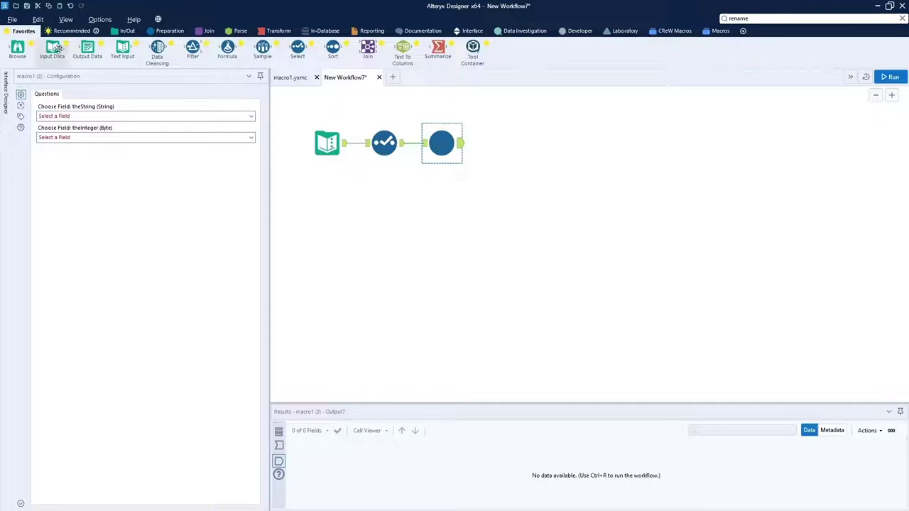
left_click_drag(18, 49, 548, 143)
left_click_drag(298, 47, 497, 144)
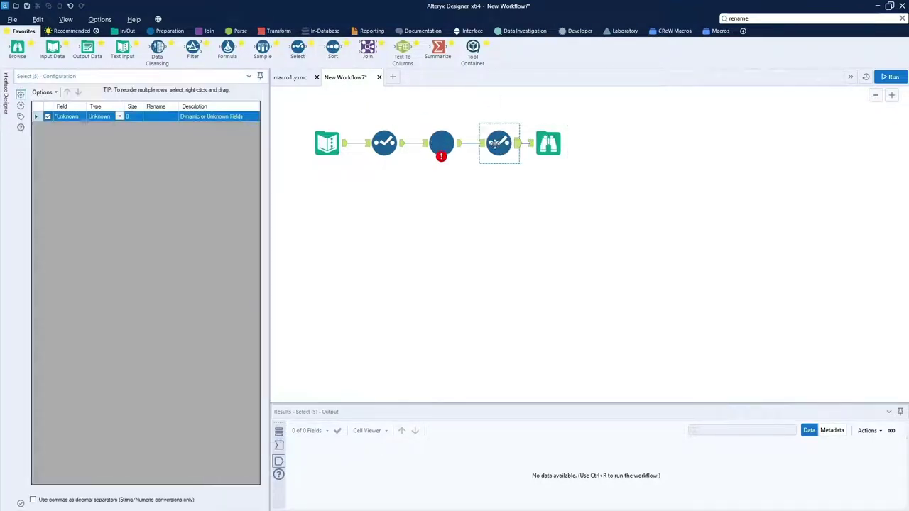
In macro1's questions, map theString to field a and theInteger to field b
left_click(436, 143)
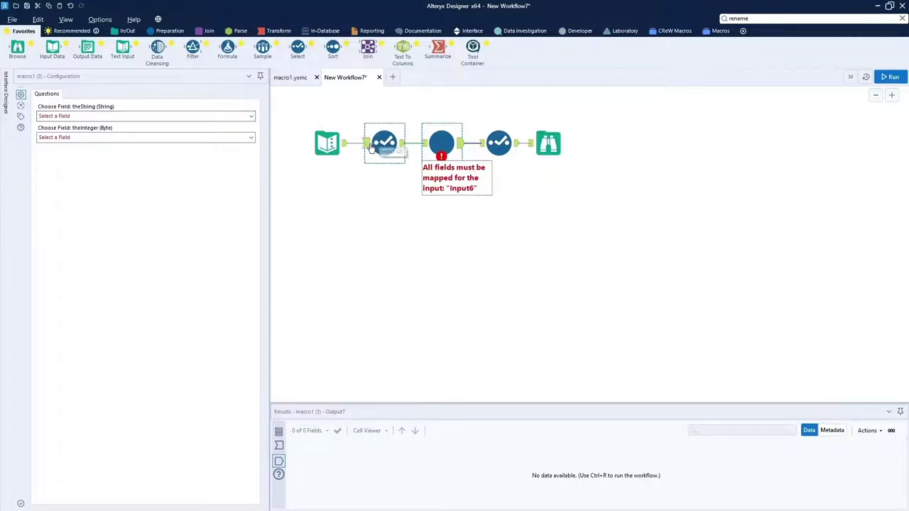
left_click(250, 118)
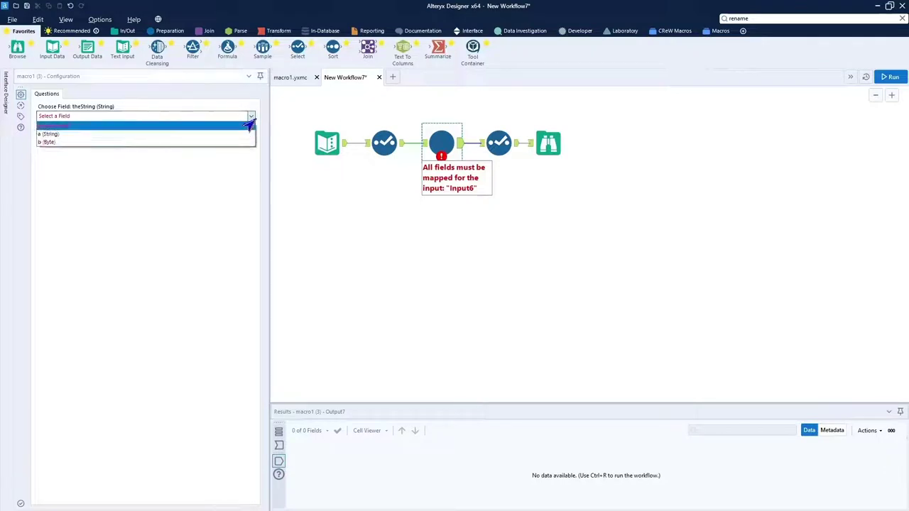
left_click(142, 134)
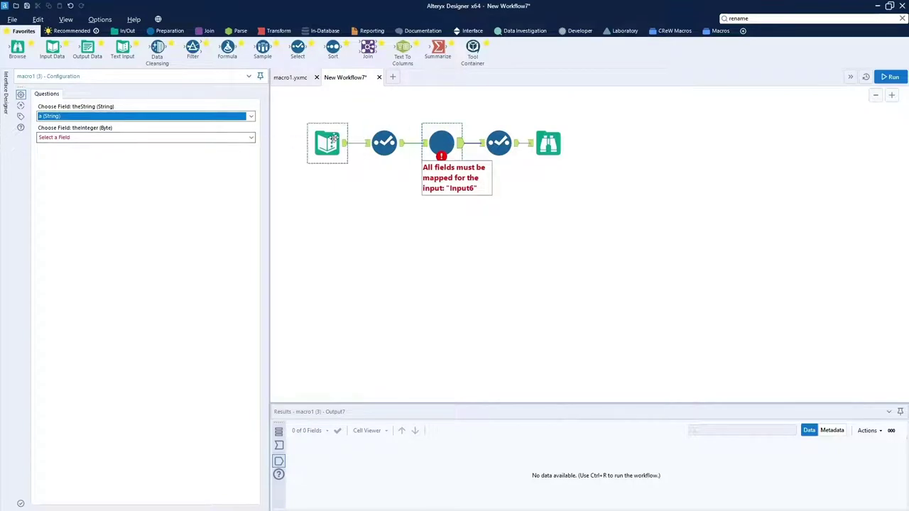
left_click(244, 141)
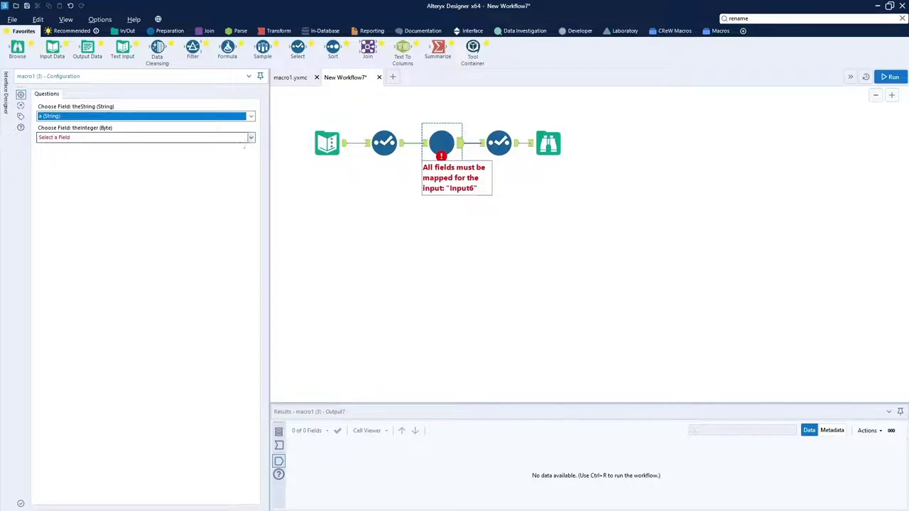
left_click(245, 141)
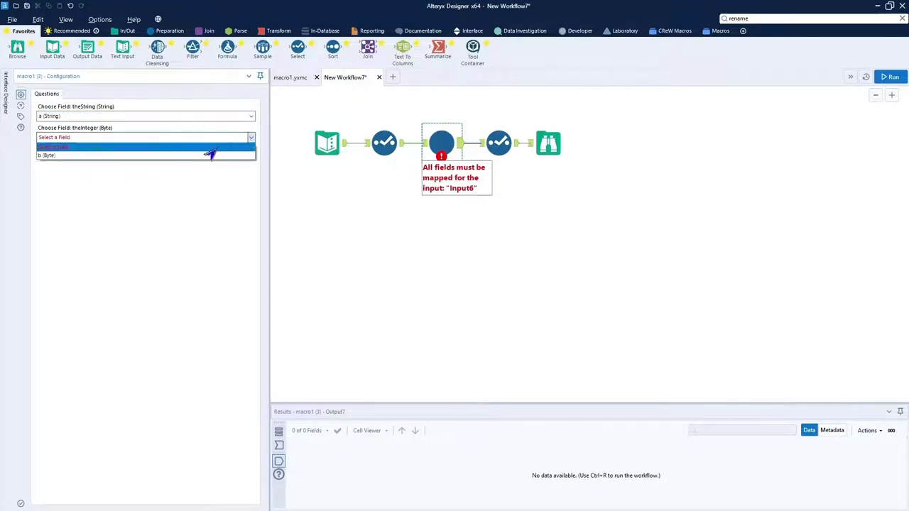
left_click(199, 156)
left_click(368, 246)
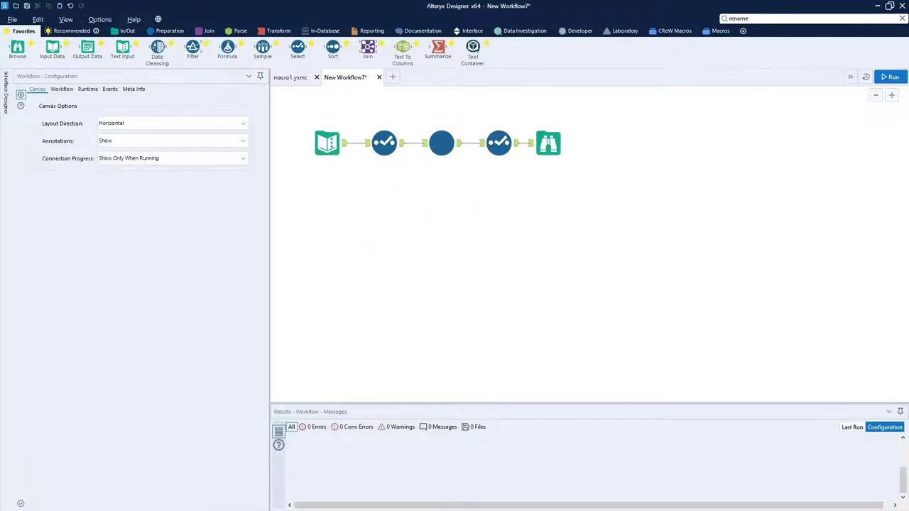
left_click(888, 78)
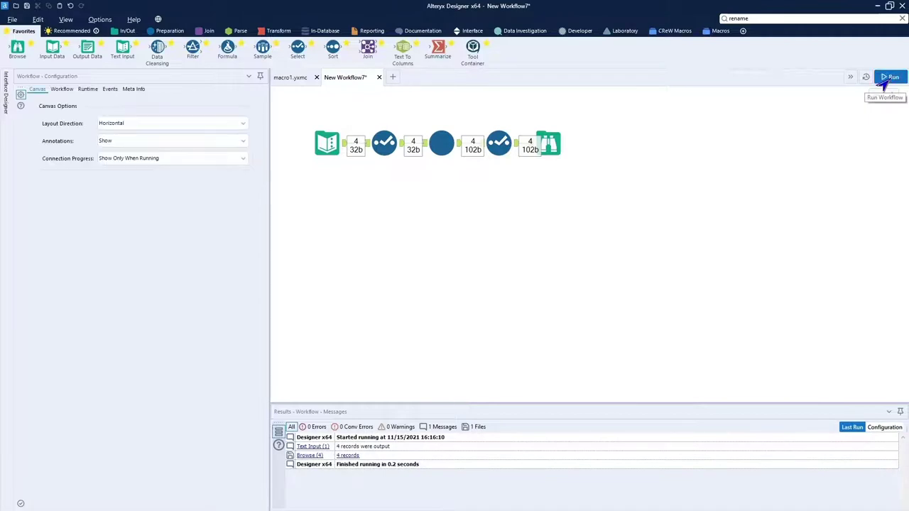
left_click(547, 142)
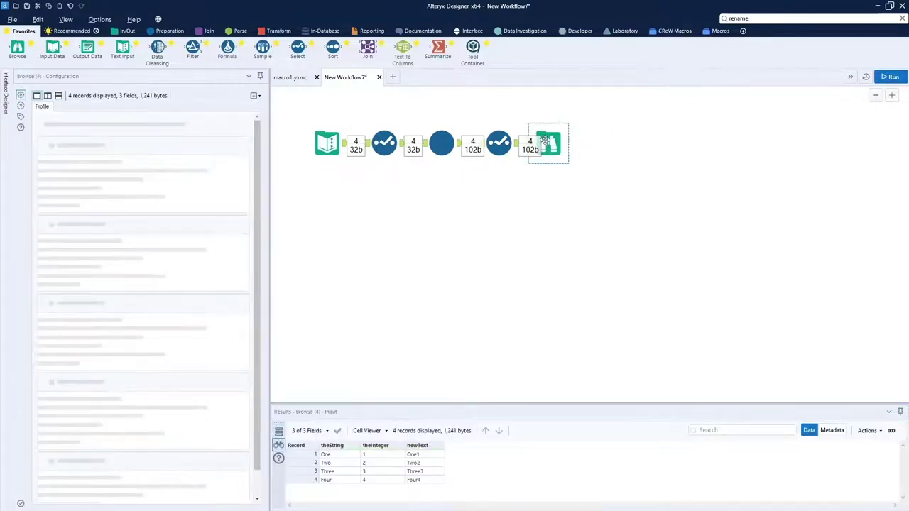
left_click(499, 142)
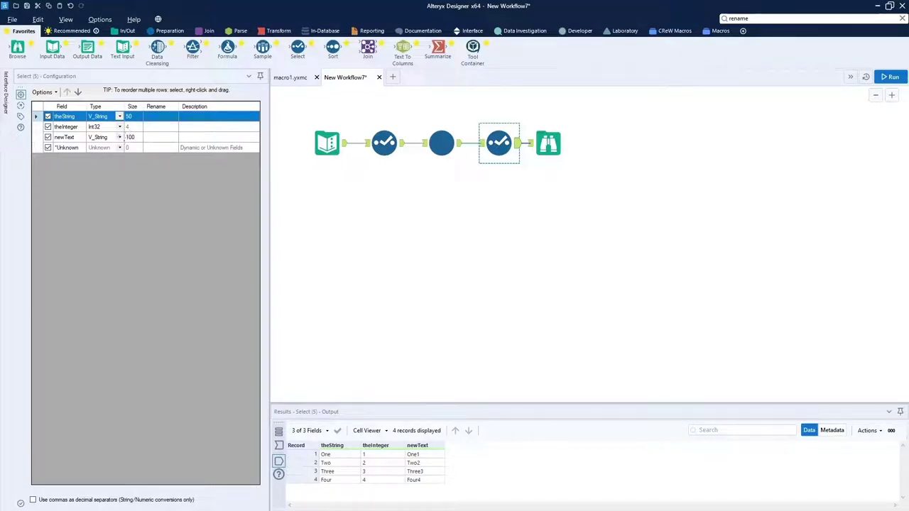
left_click(552, 145)
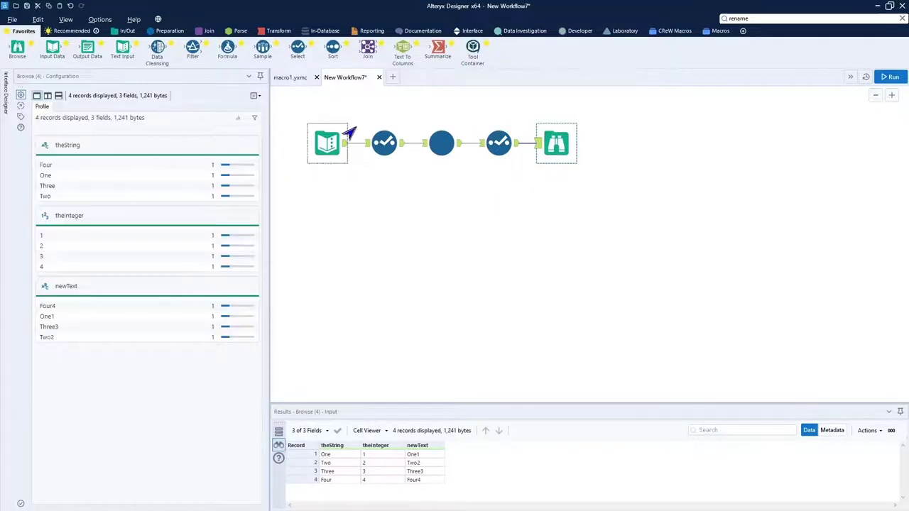
left_click(433, 145)
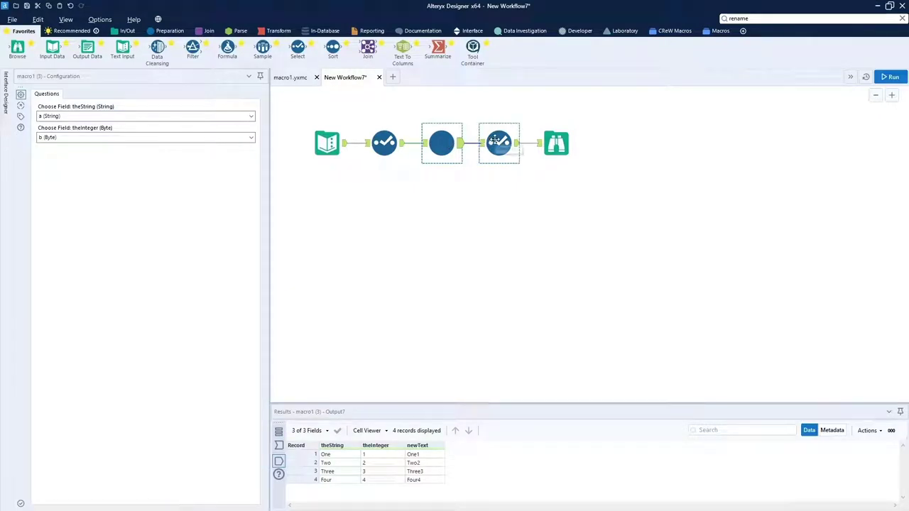
left_click(497, 142, "ctrl")
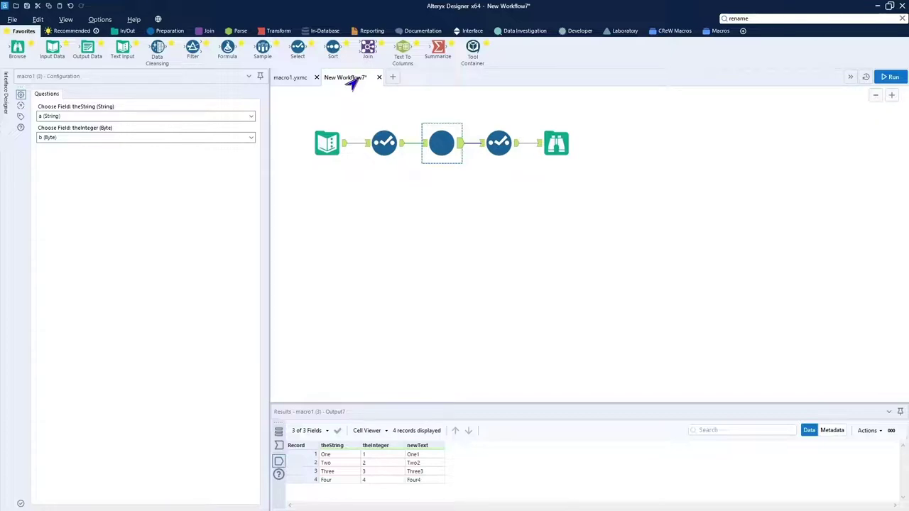
In macro1.yxmc, drop a Select onto the Formula-to-Macro Output connection
left_click(291, 81)
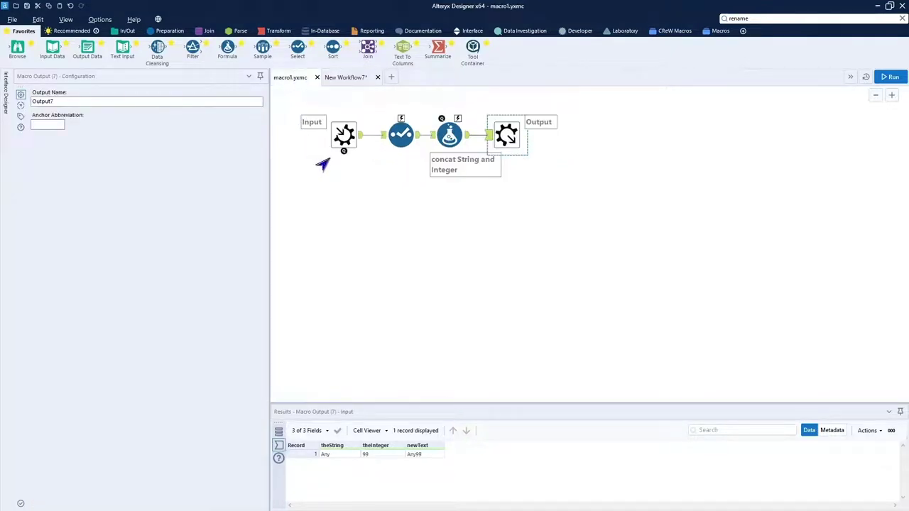
left_click_drag(511, 135, 543, 135)
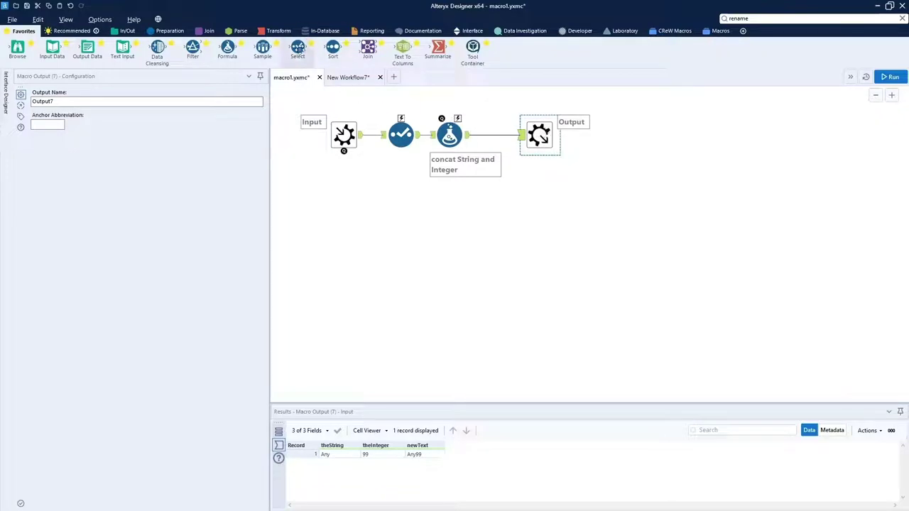
left_click_drag(297, 47, 497, 137)
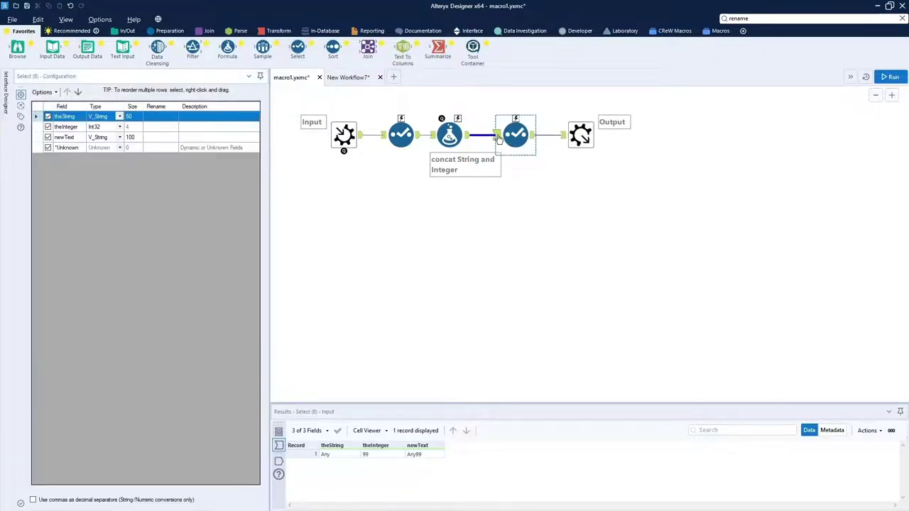
left_click_drag(579, 136, 501, 137)
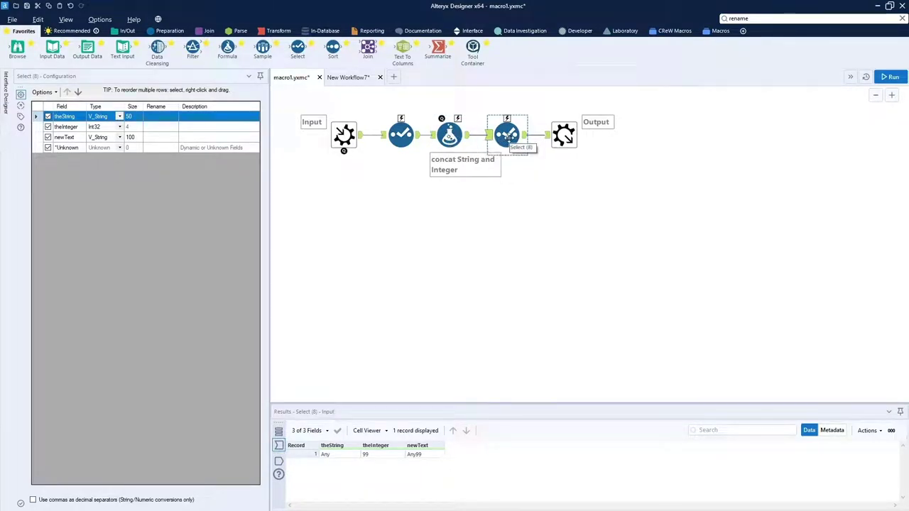
left_click(348, 136, "ctrl")
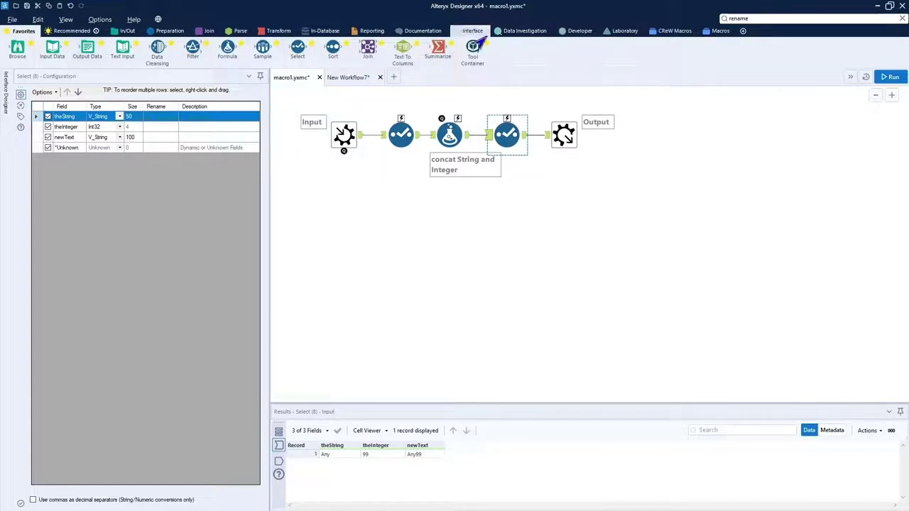
Drive the new Select with an Update Select with Reverse Field Map action, then save
left_click(520, 32)
left_click(458, 35)
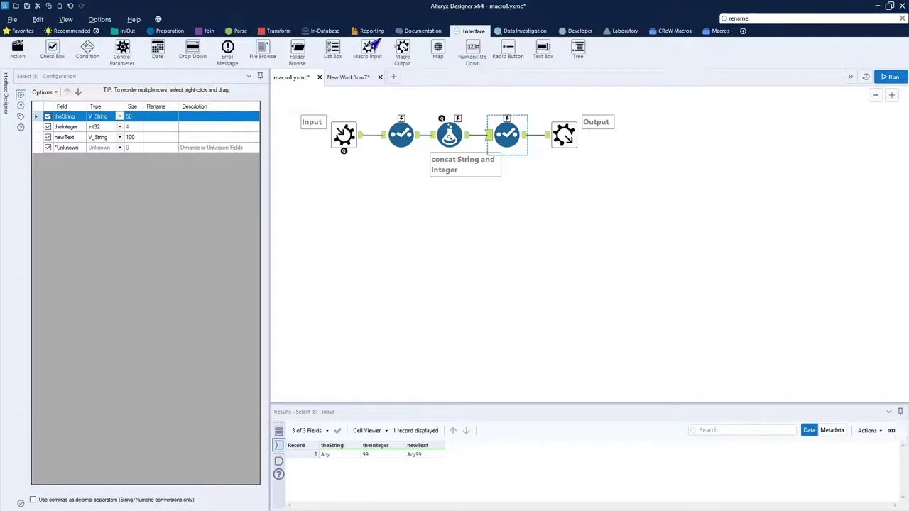
mouse_move(17, 49)
left_mouse_down()
mouse_move(173, 87)
mouse_move(315, 173)
mouse_move(368, 179)
mouse_move(370, 192)
mouse_move(479, 166)
mouse_move(513, 139)
left_mouse_up()
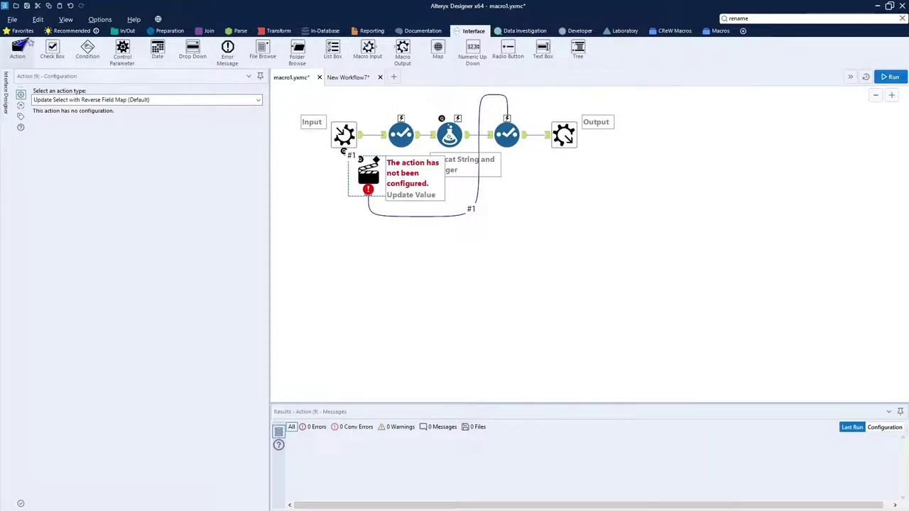
left_click(26, 7)
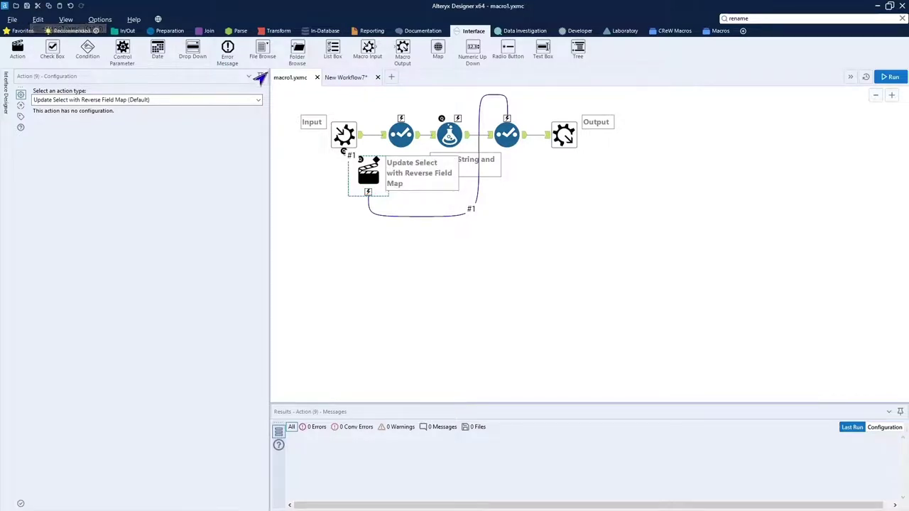
left_click(346, 77)
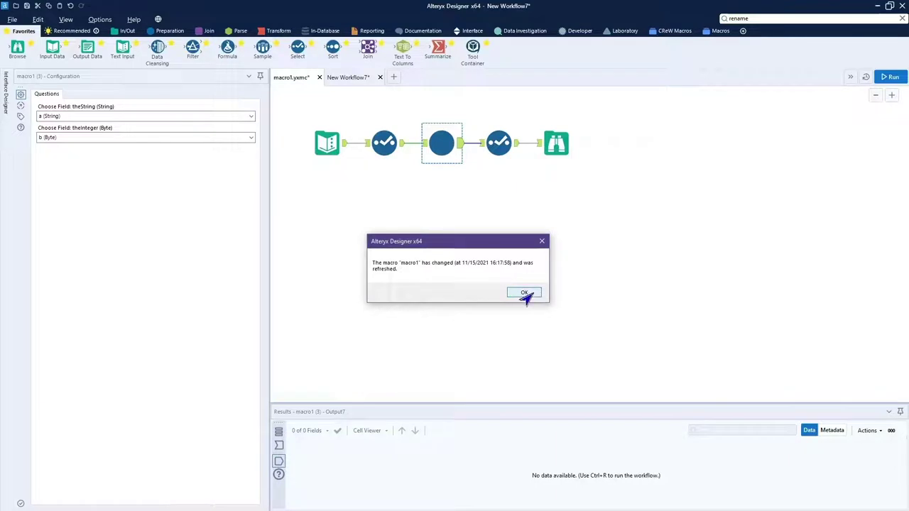
Rerun New Workflow7 and check the final Select lists fields a, b and newText
left_click(526, 295)
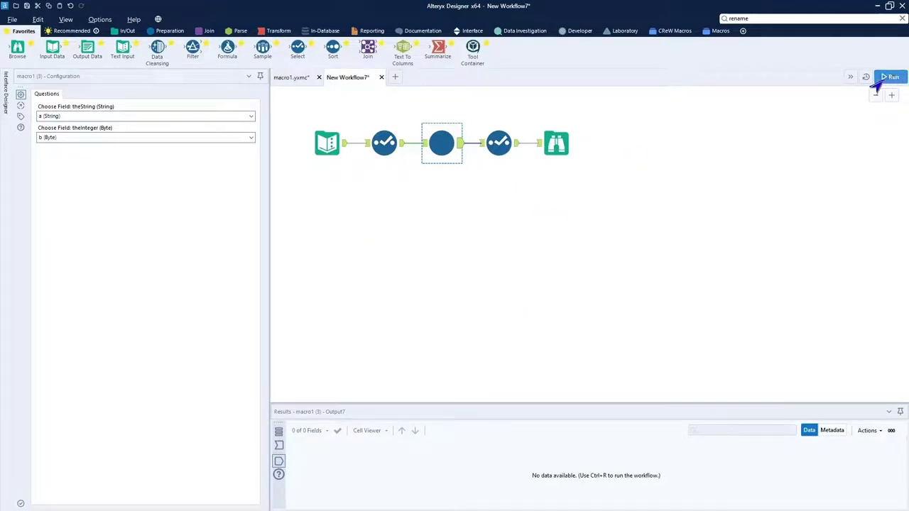
left_click(889, 77)
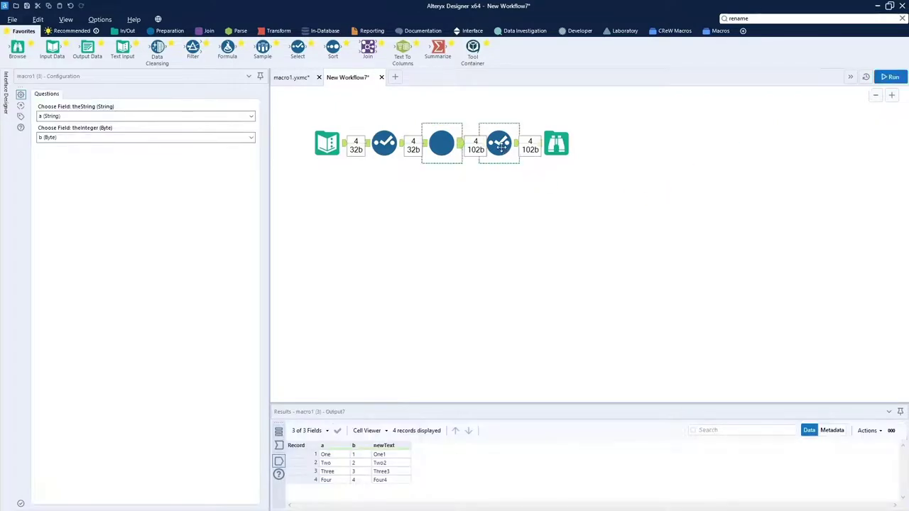
left_click(500, 145)
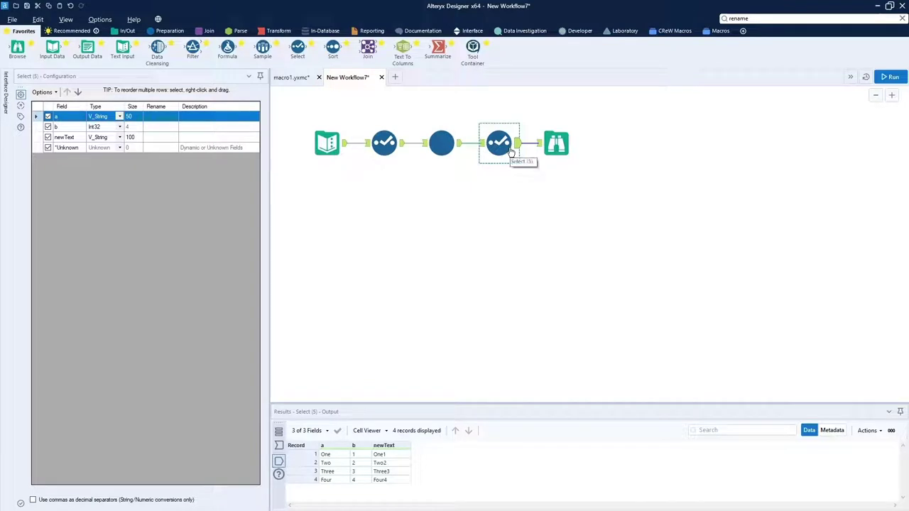
left_click(434, 146, "ctrl")
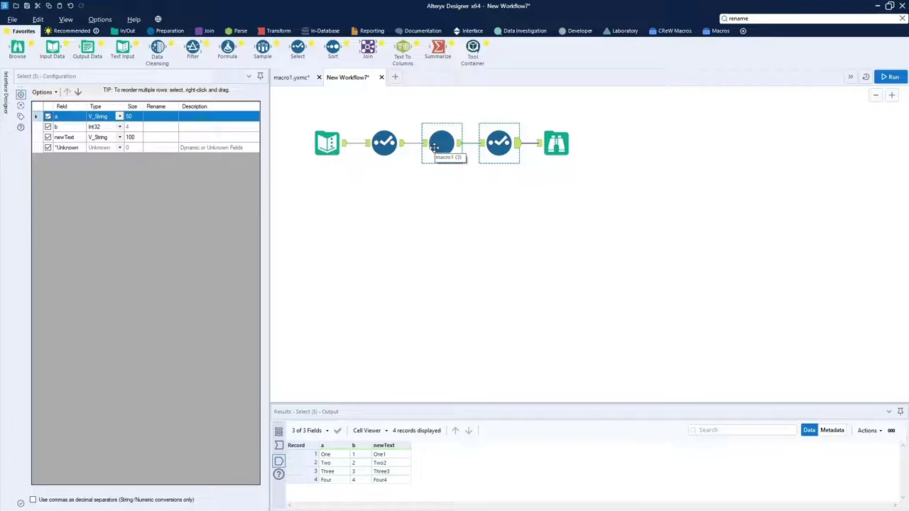
Add column c to the Text Input with values aa, bb, cc and dd
left_click(331, 144)
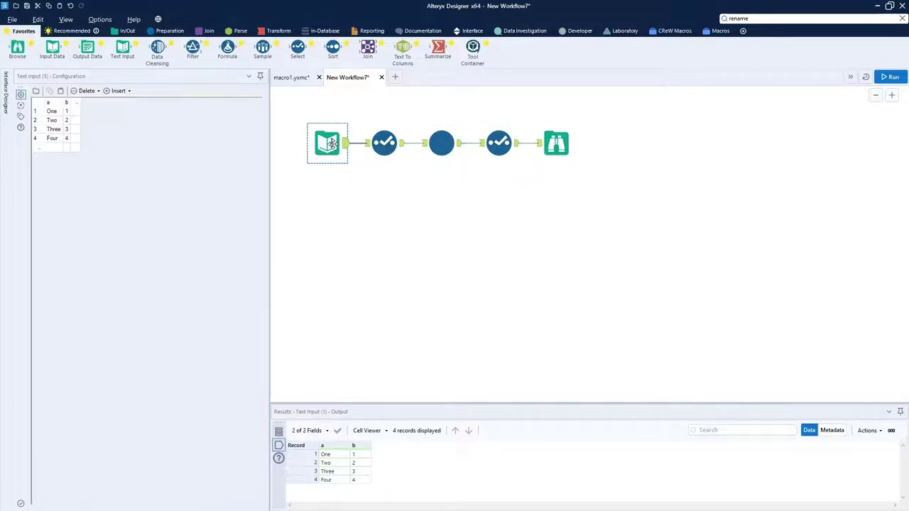
left_click(76, 103)
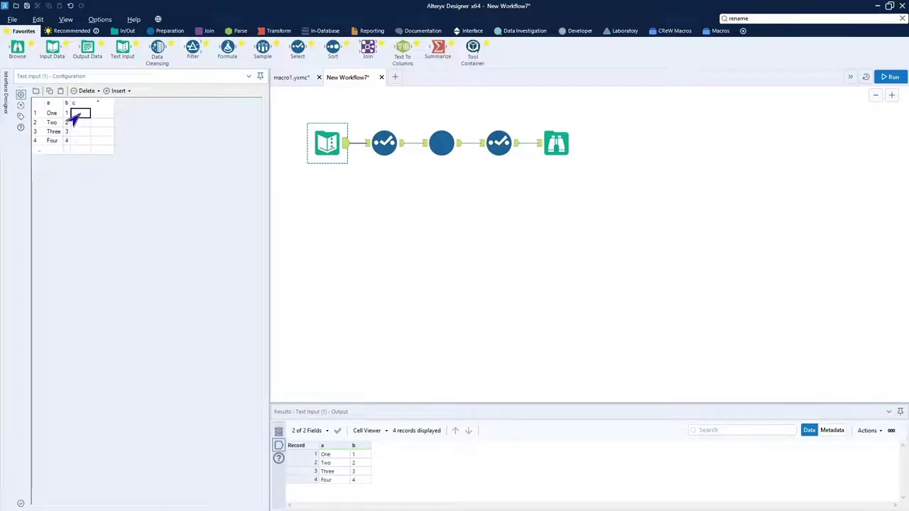
type("aa")
key("Return")
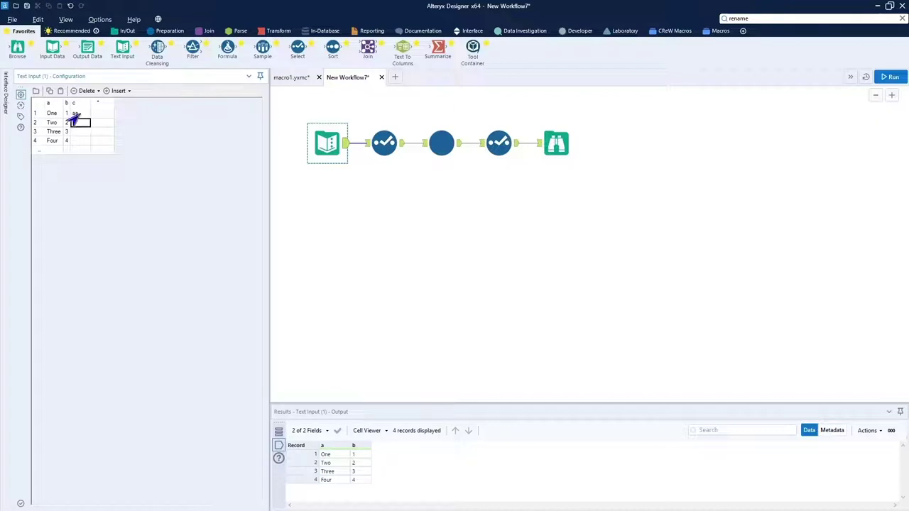
type("bb")
key("Return")
type("cc")
key("Return")
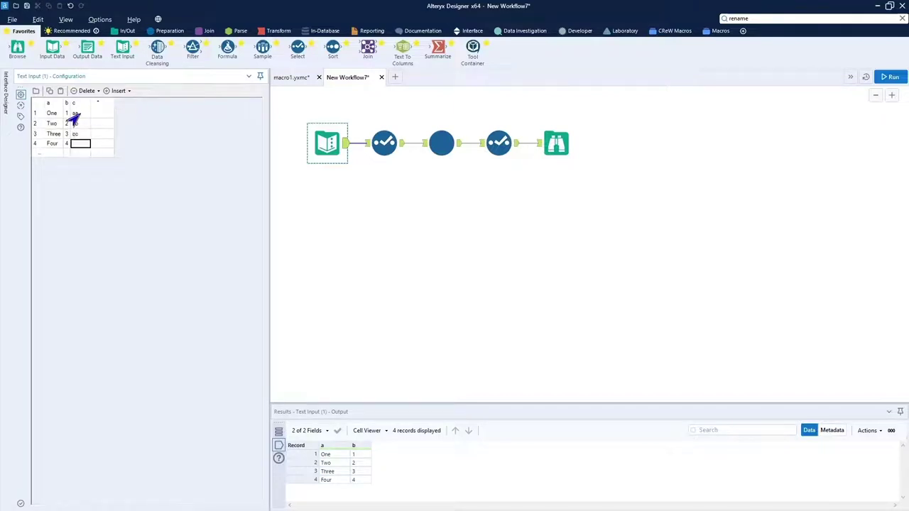
type("dd")
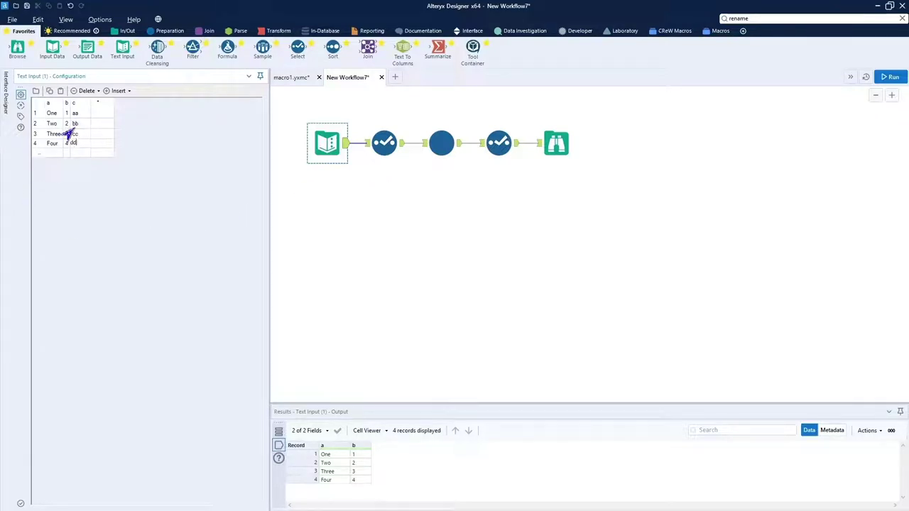
left_click(371, 209)
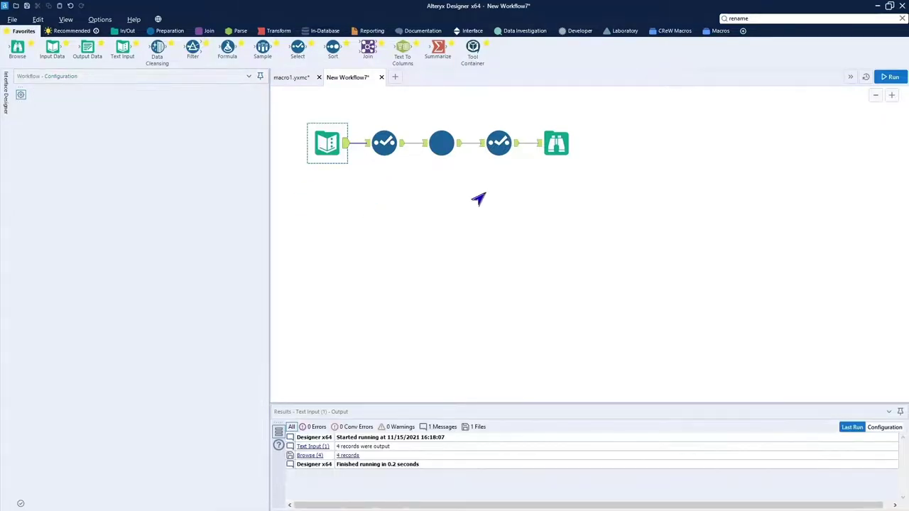
Rerun the workflow, confirm field c appears with a, b and newText, then select macro1's first Select tool
left_click(551, 146)
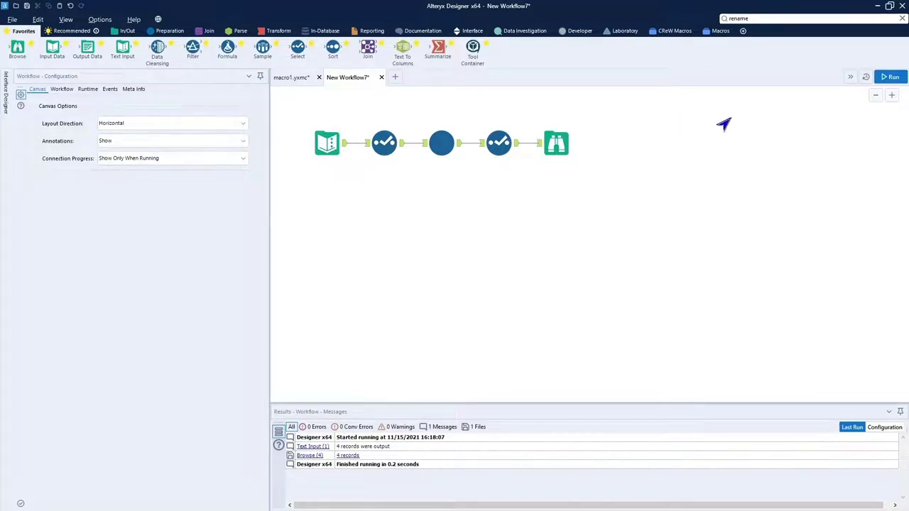
left_click(888, 78)
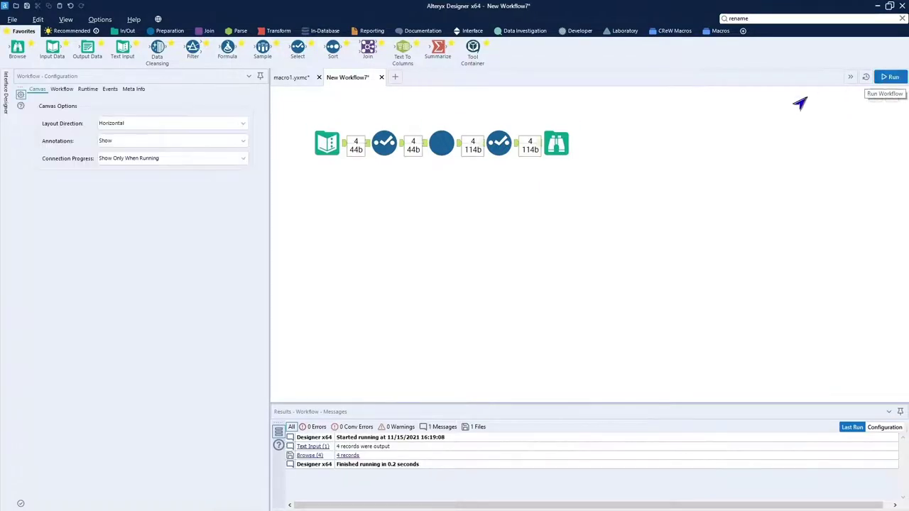
left_click(556, 144)
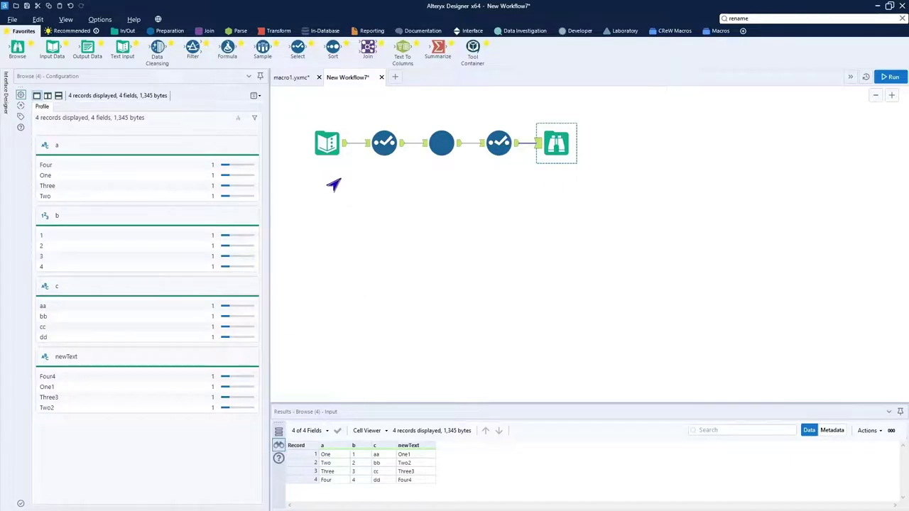
left_click(491, 148)
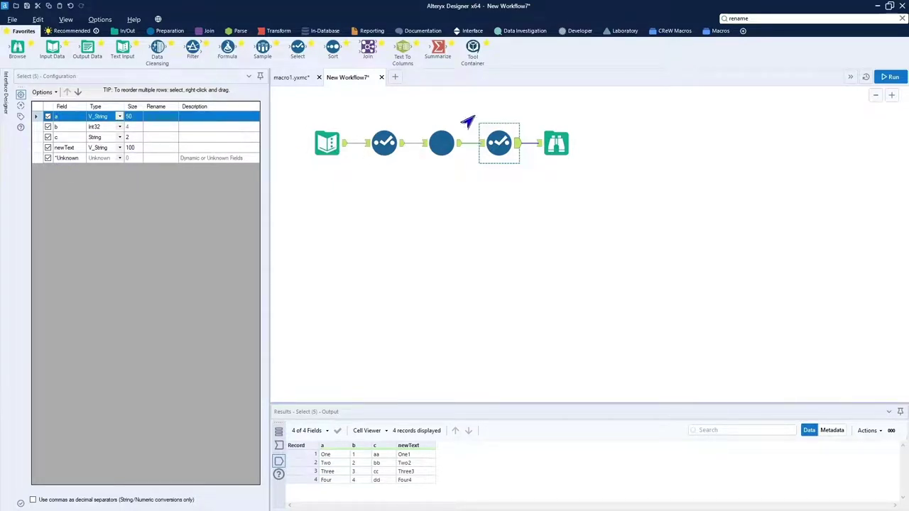
left_click(290, 78)
left_click(400, 133)
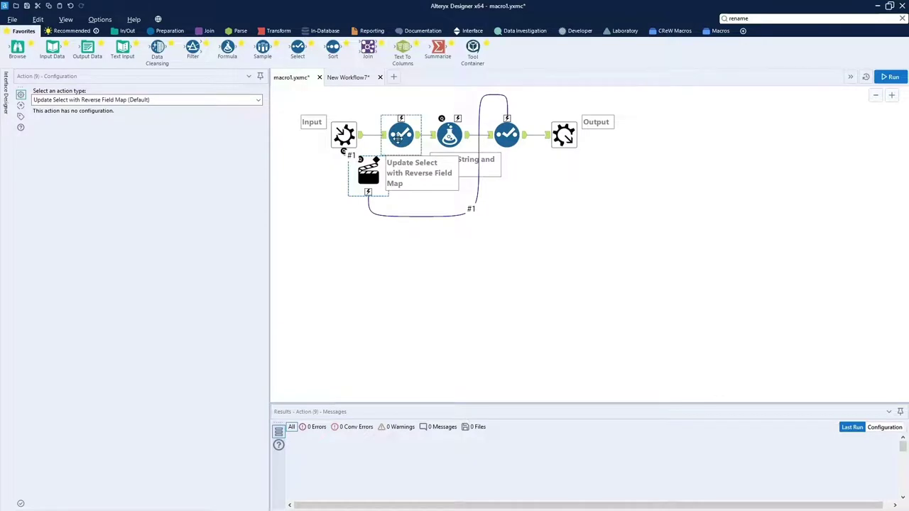
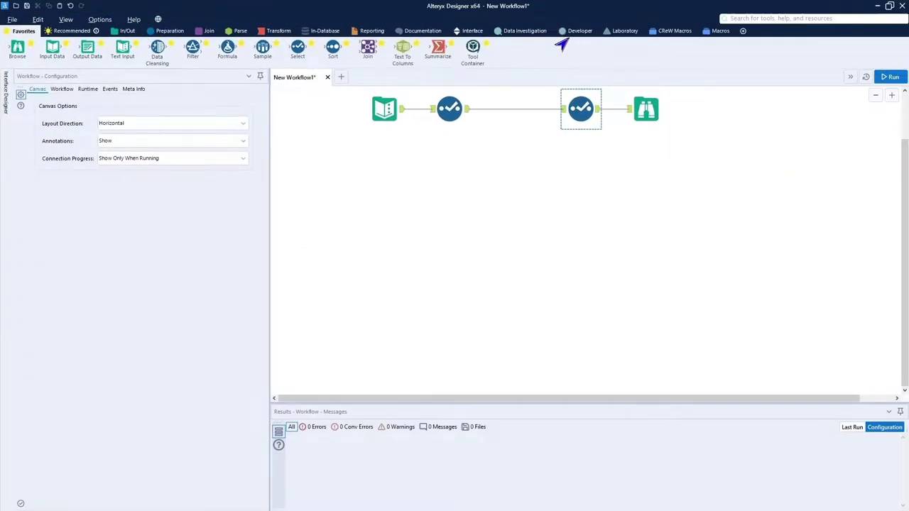
Run the workflow and check the Text Input data and Browse profile: 4 records with fields a, b and c
left_click(505, 101)
scroll(490, 182, "up", 1)
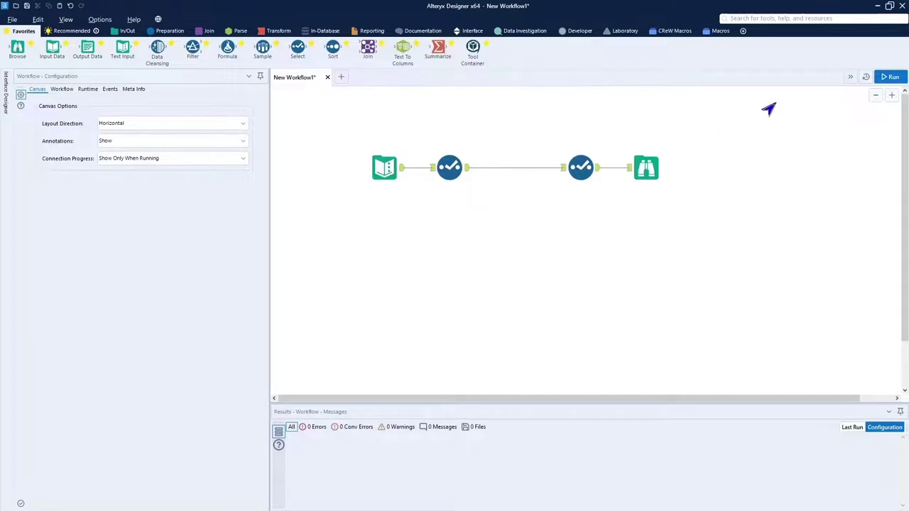
left_click(889, 77)
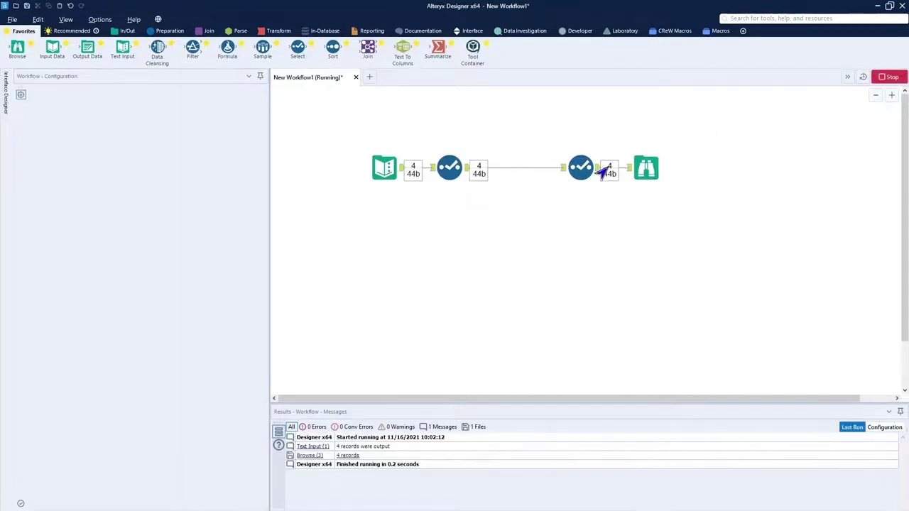
left_click(448, 167)
left_click(384, 170)
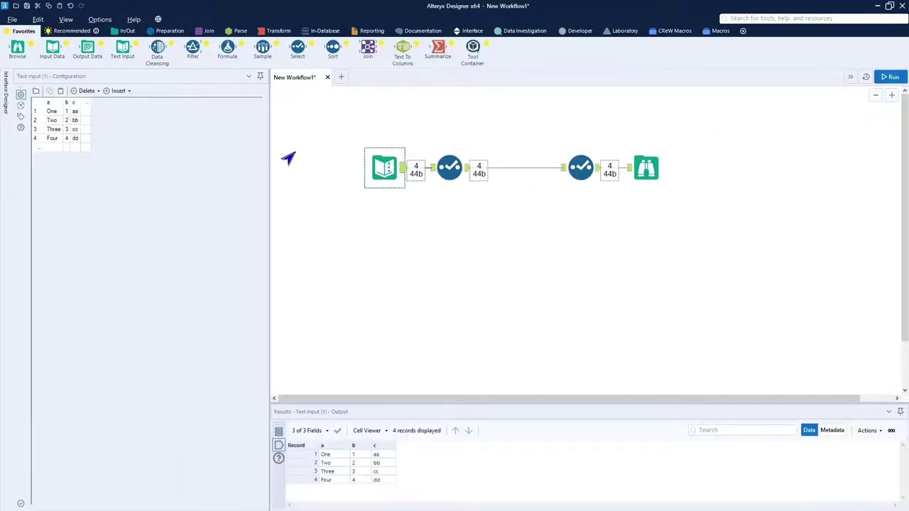
left_click(59, 155)
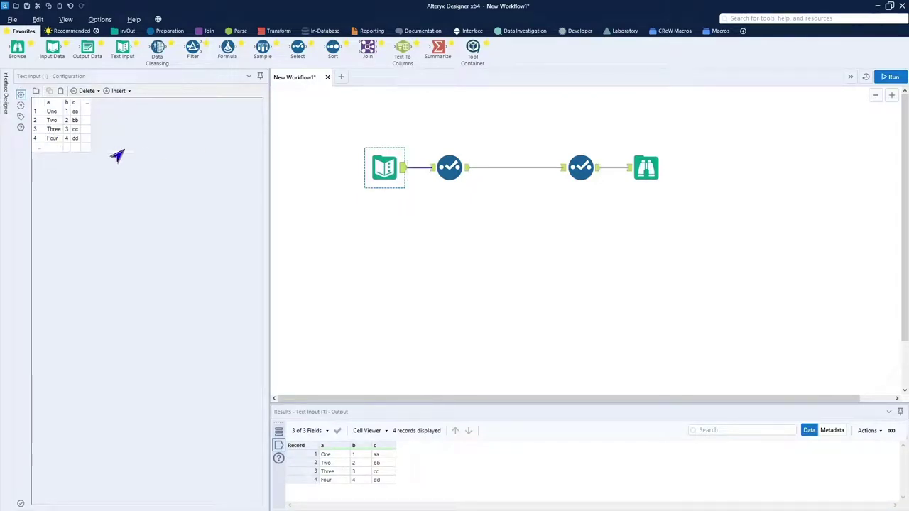
left_click(652, 172)
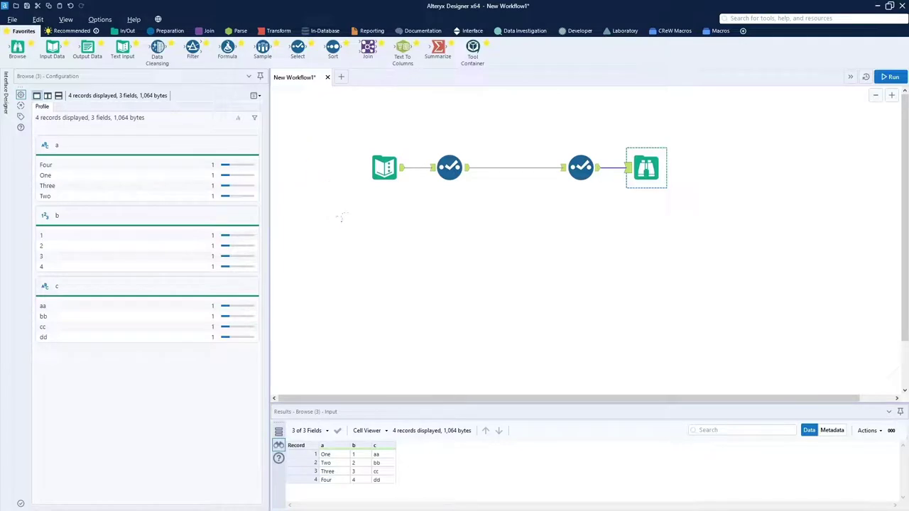
Open macro1 from the recent files in its own tab, then return to New Workflow1
left_click(12, 19)
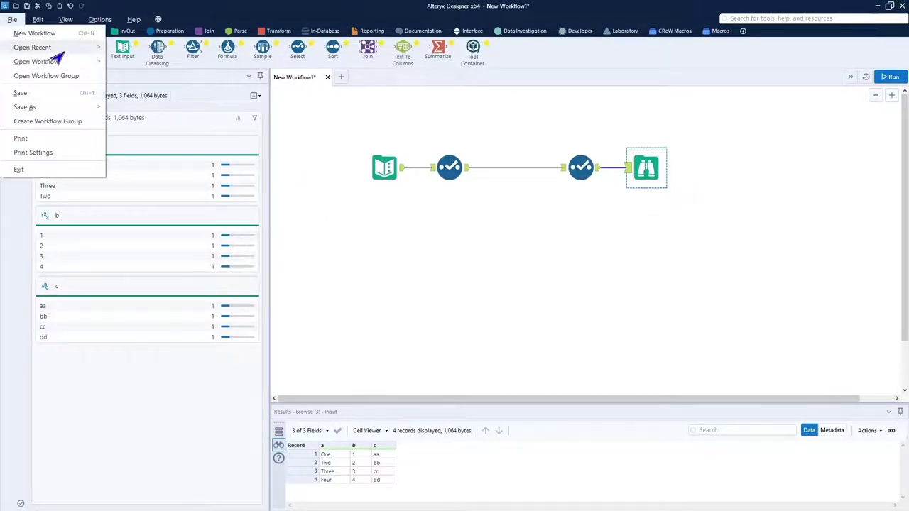
mouse_move(54, 51)
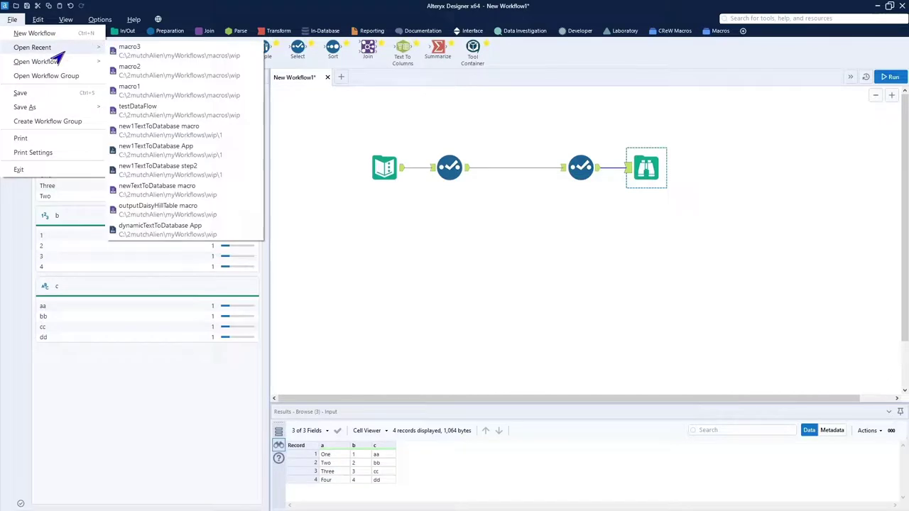
left_click(152, 96)
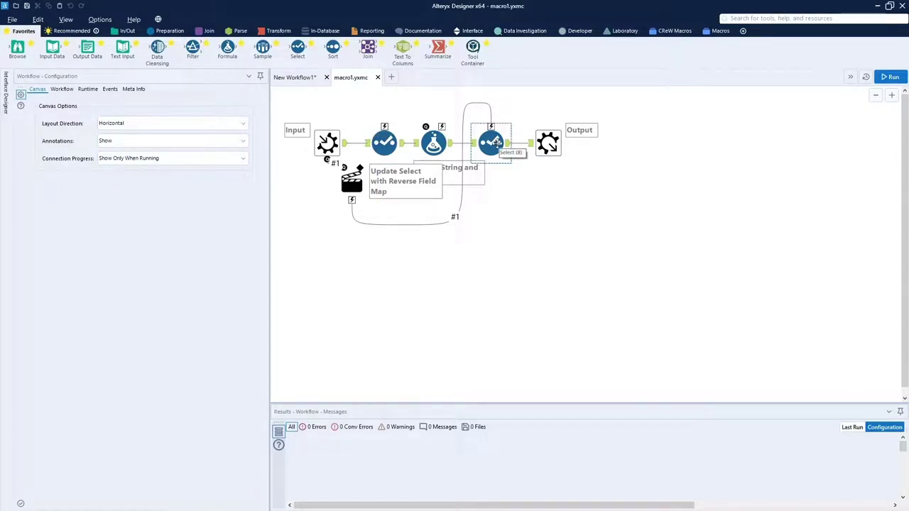
left_click(294, 80)
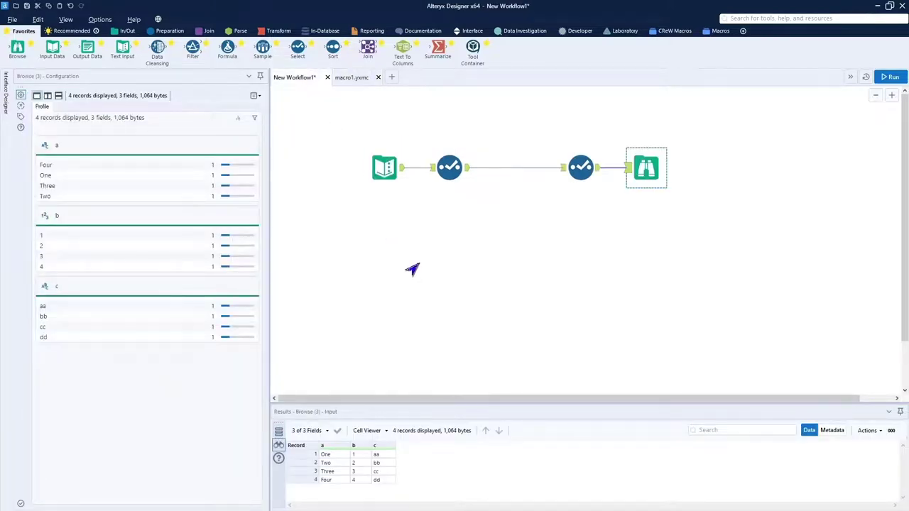
Insert the macro1 macro and wire it between the two Select tools
right_click(418, 264)
mouse_move(430, 297)
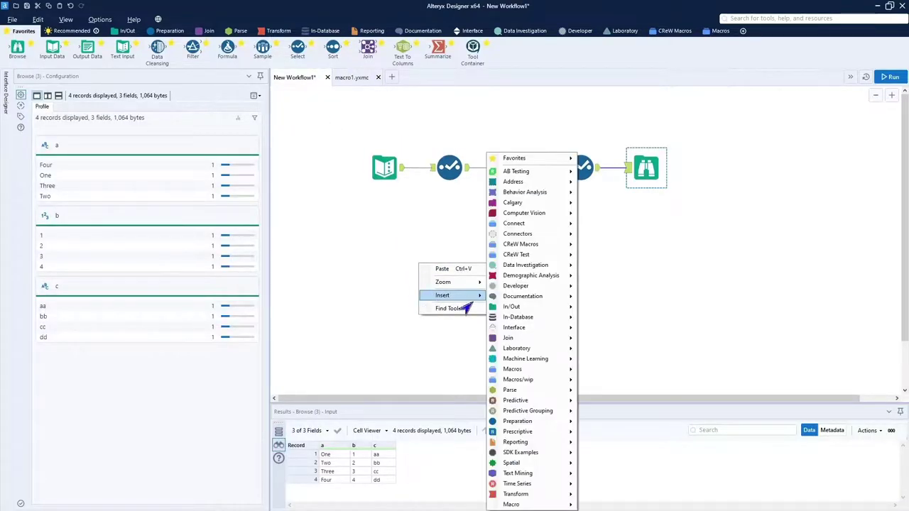
mouse_move(532, 505)
left_click(605, 505)
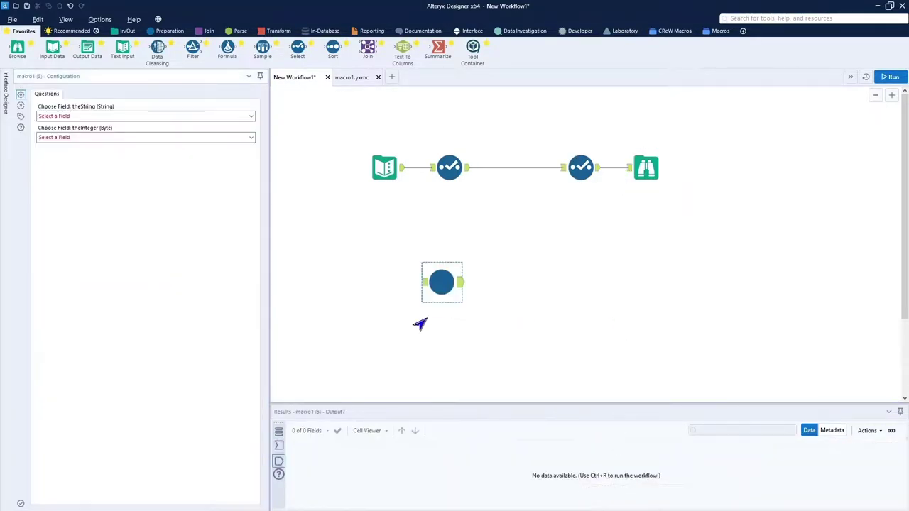
left_click_drag(437, 279, 497, 161)
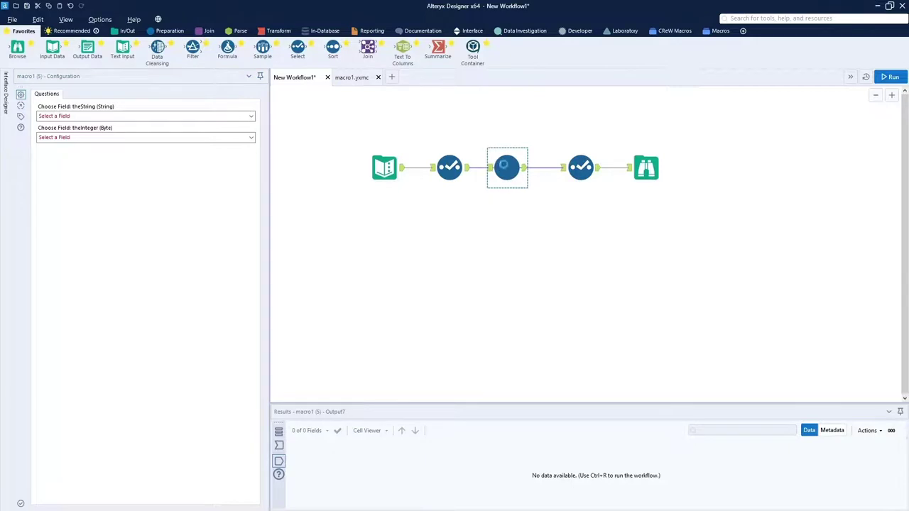
Map theString to a and theInteger to b, run, and view newText values like One1 in Browse
left_click(247, 118)
left_click(199, 134)
left_click(202, 138)
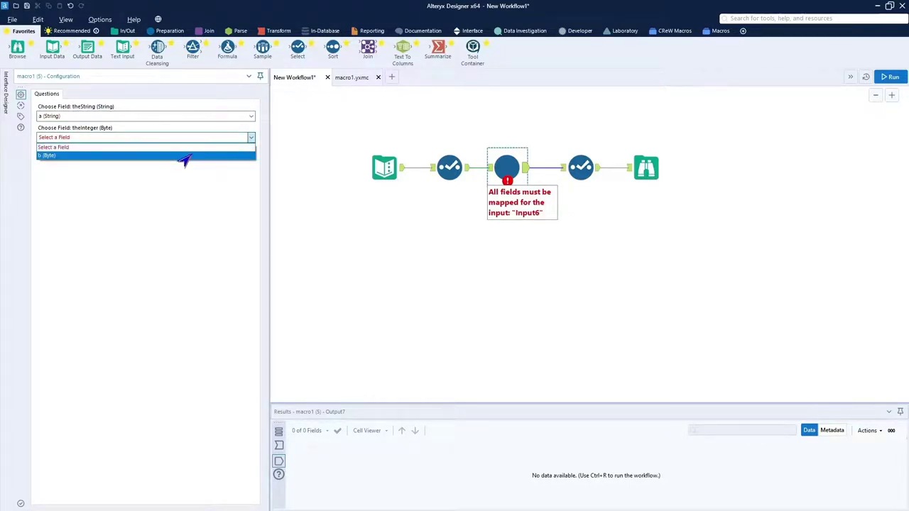
left_click(181, 155)
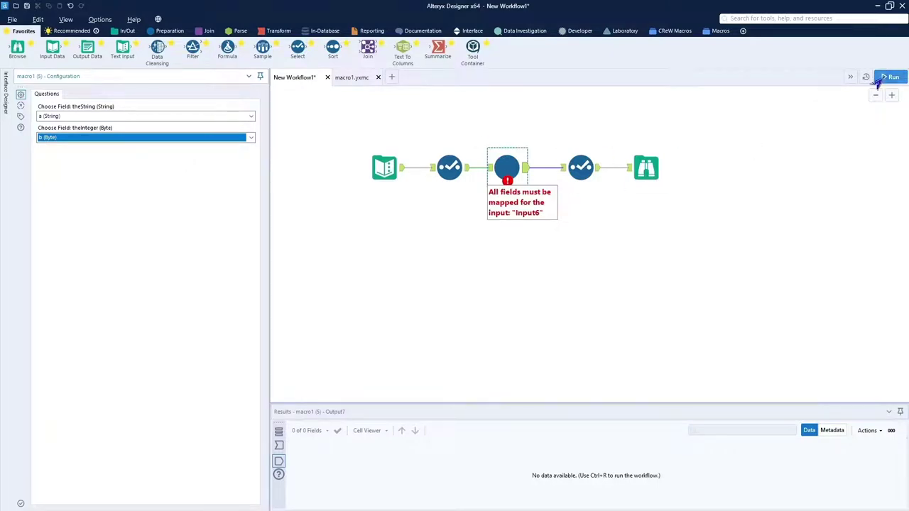
left_click(890, 77)
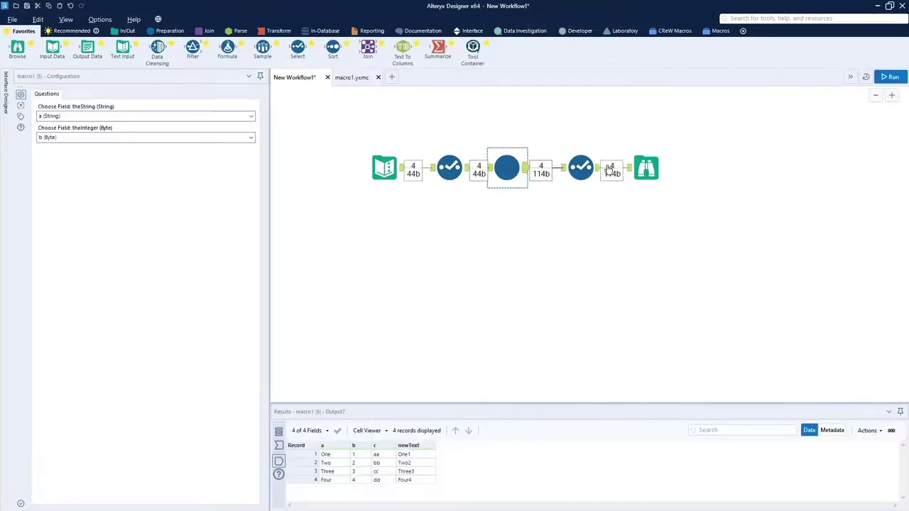
left_click_drag(510, 158, 508, 164)
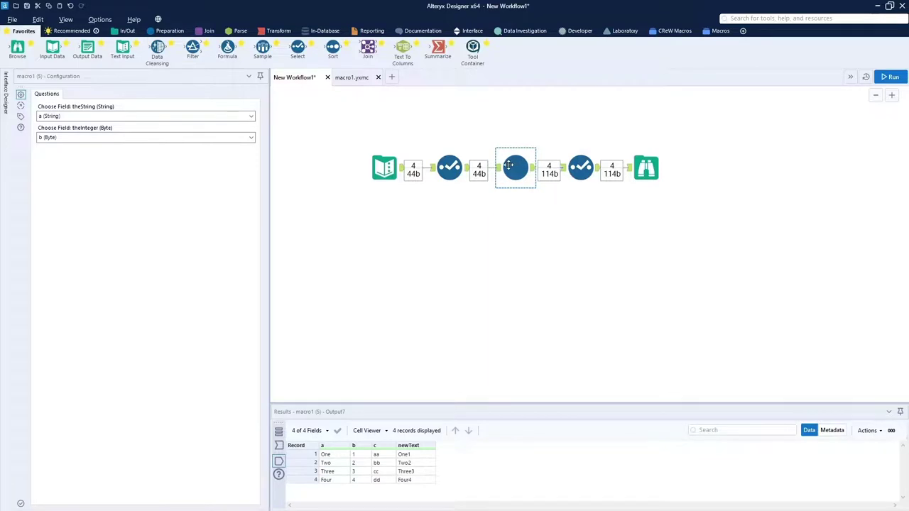
left_click(647, 173)
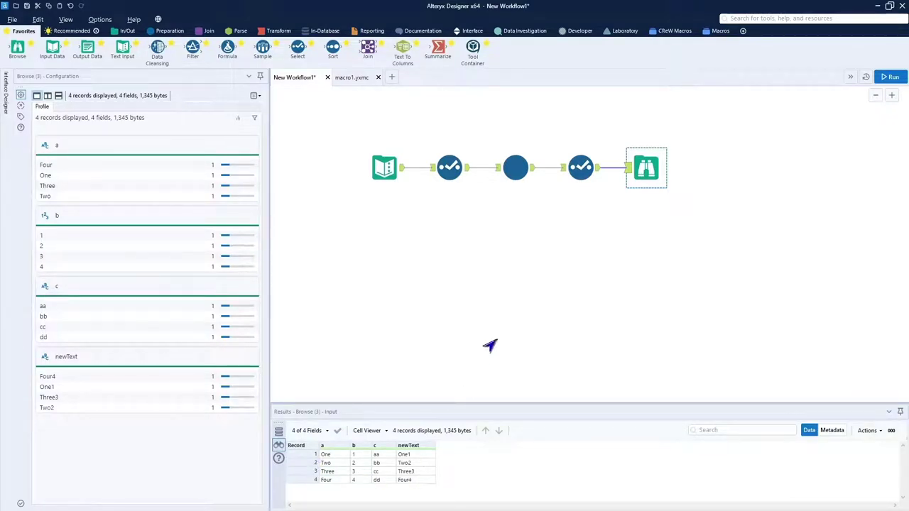
In macro1, append +'abc' to the newText formula and run it, giving Any99abc
left_click(351, 76)
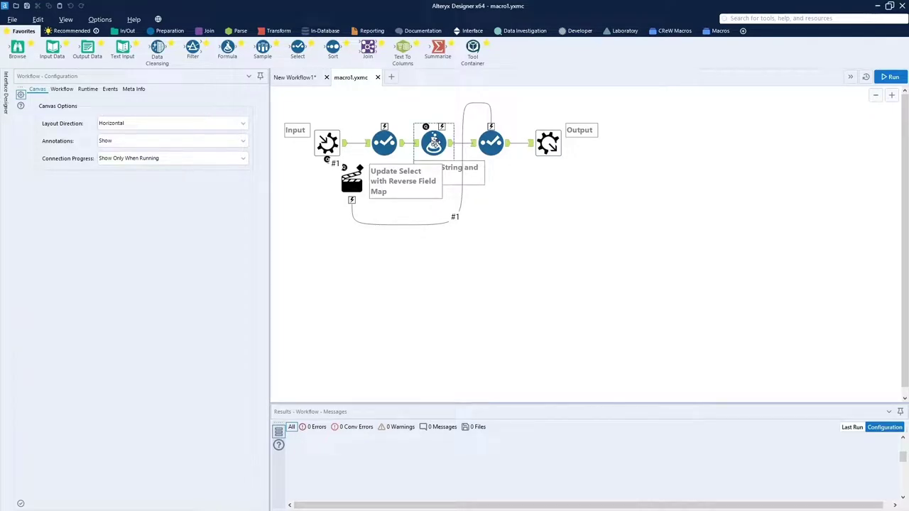
left_click(434, 142)
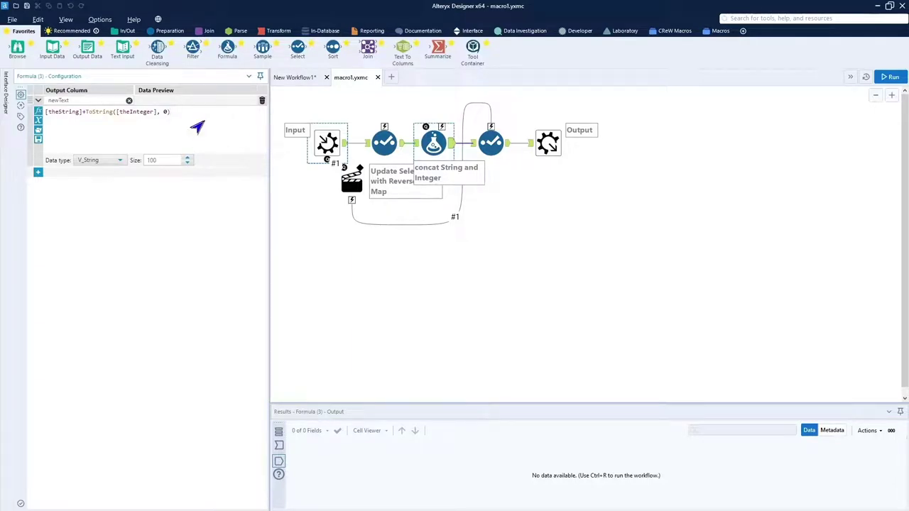
type("'abc")
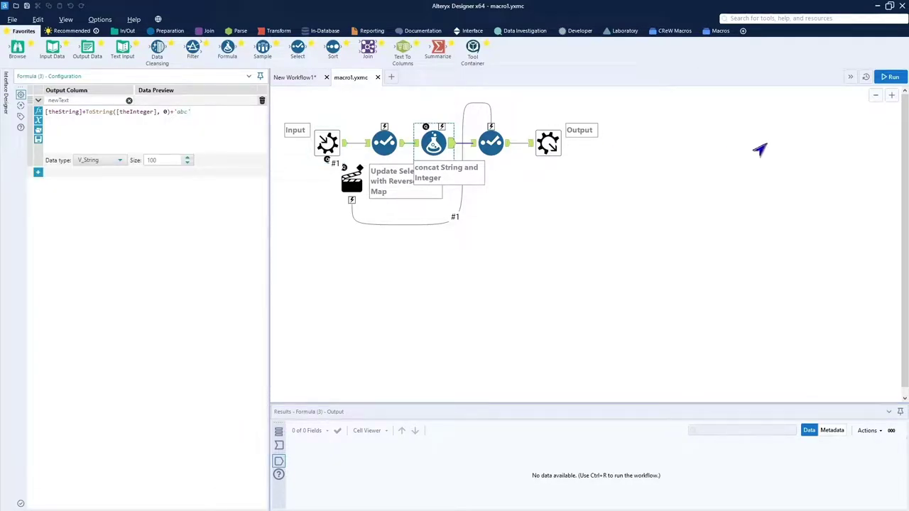
left_click(889, 77)
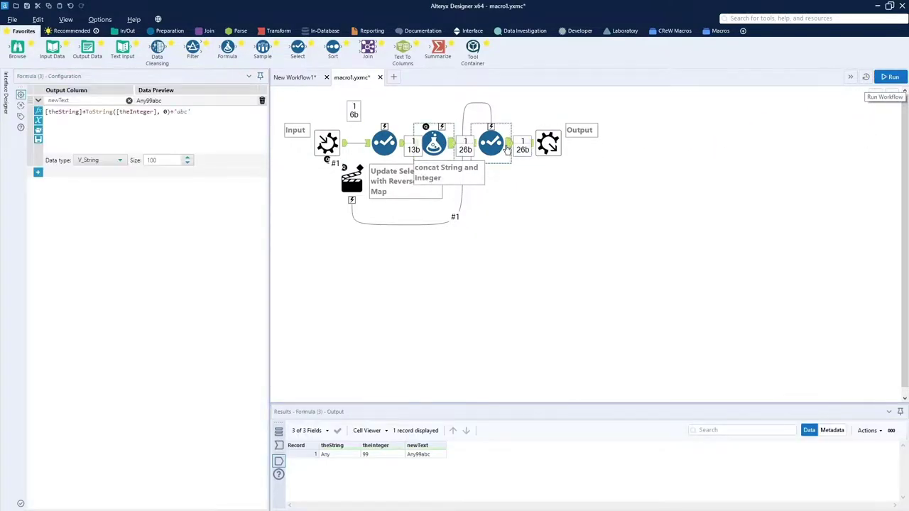
left_click(507, 147)
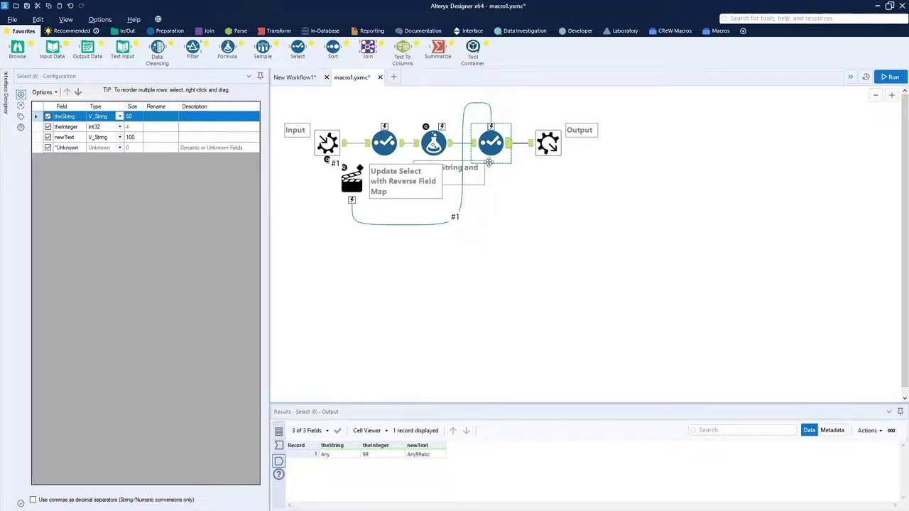
Save the macro as macro2a in the macros\wip folder, starting from the macro2.yxmc name
left_click(10, 20)
mouse_move(43, 110)
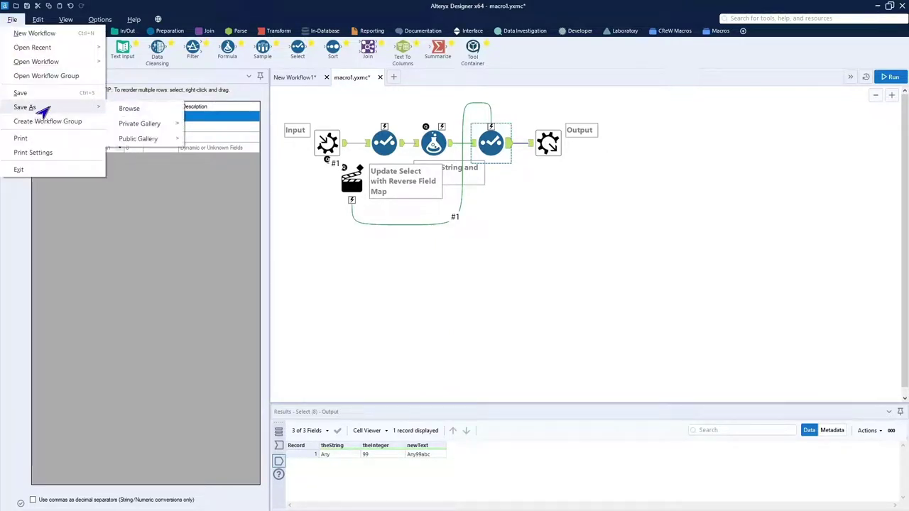
left_click(130, 110)
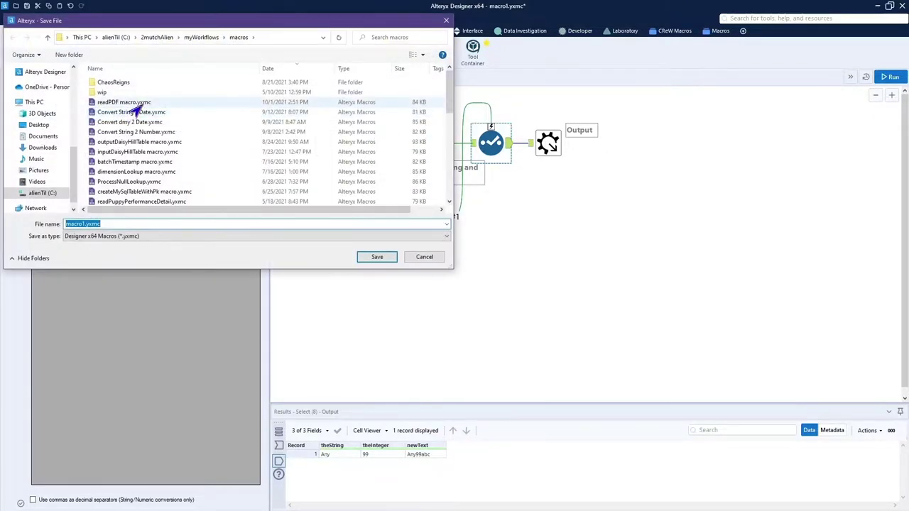
double_click(102, 92)
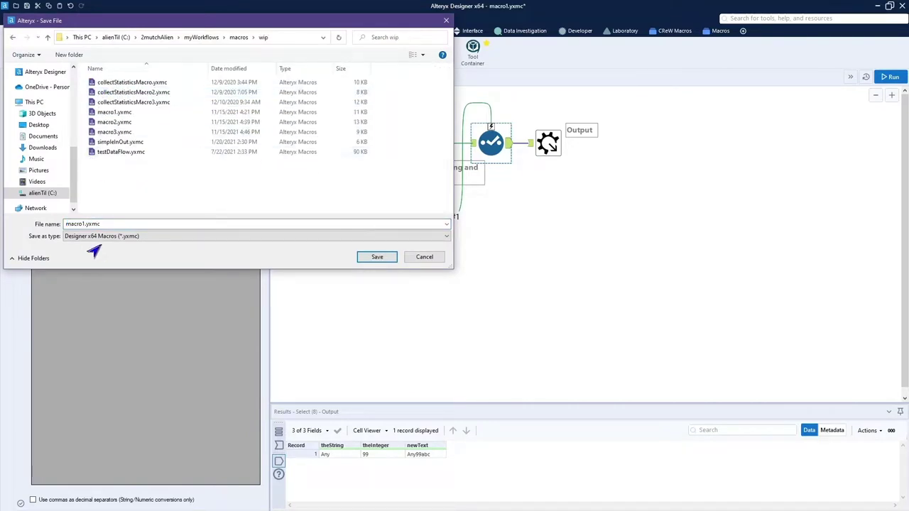
left_click(116, 122)
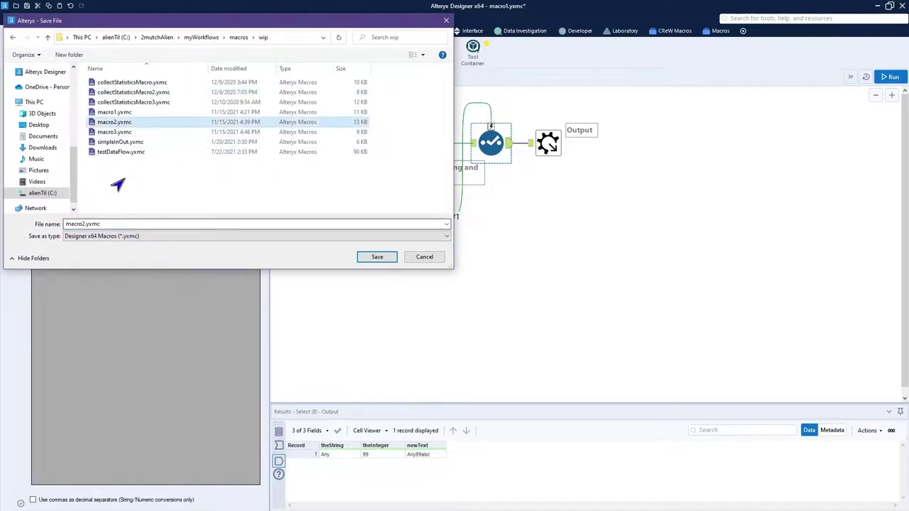
double_click(83, 224)
key("Right")
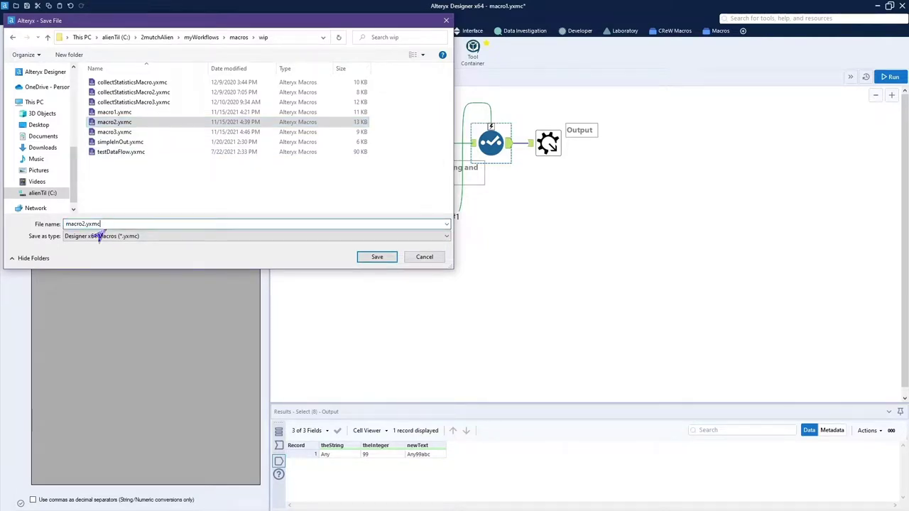
key("BackSpace")
key("BackSpace")
key("BackSpace")
key("BackSpace")
key("BackSpace")
type("a")
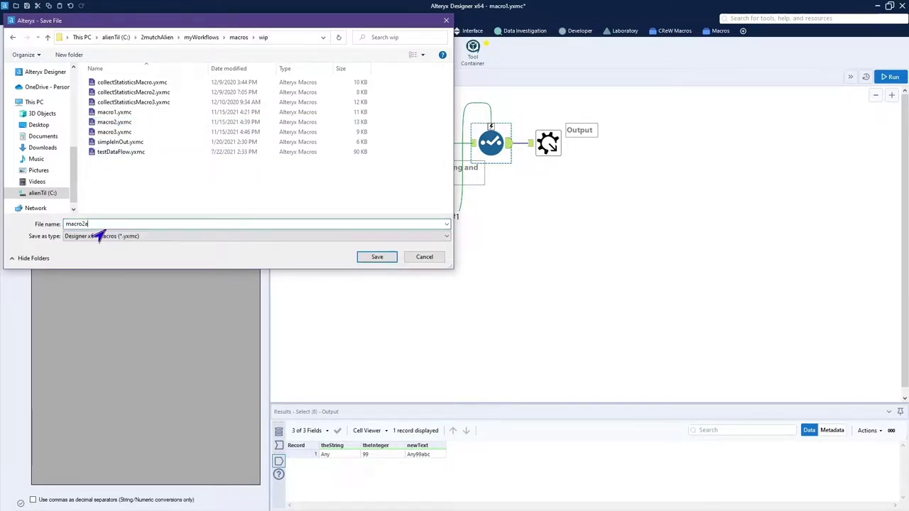
key("Return")
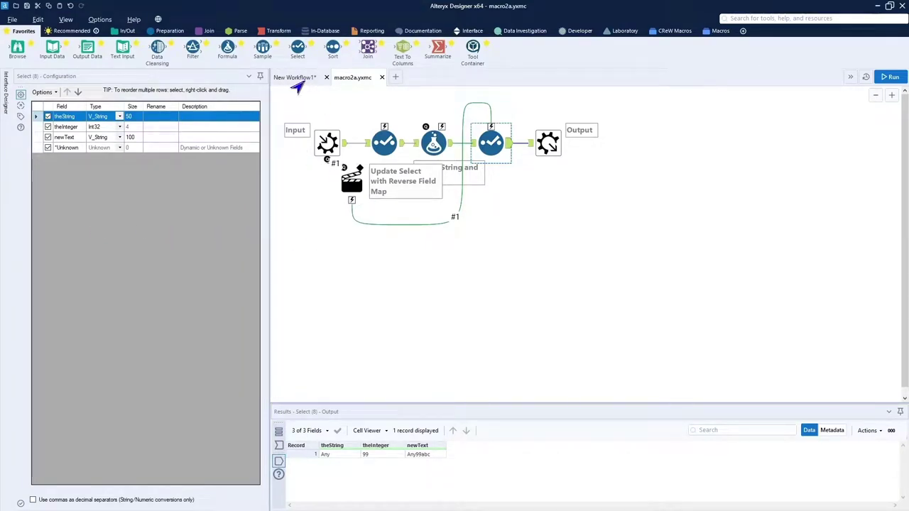
Shift all of macro2a's tools down and to the right, then save the macro
left_click_drag(279, 99, 601, 248)
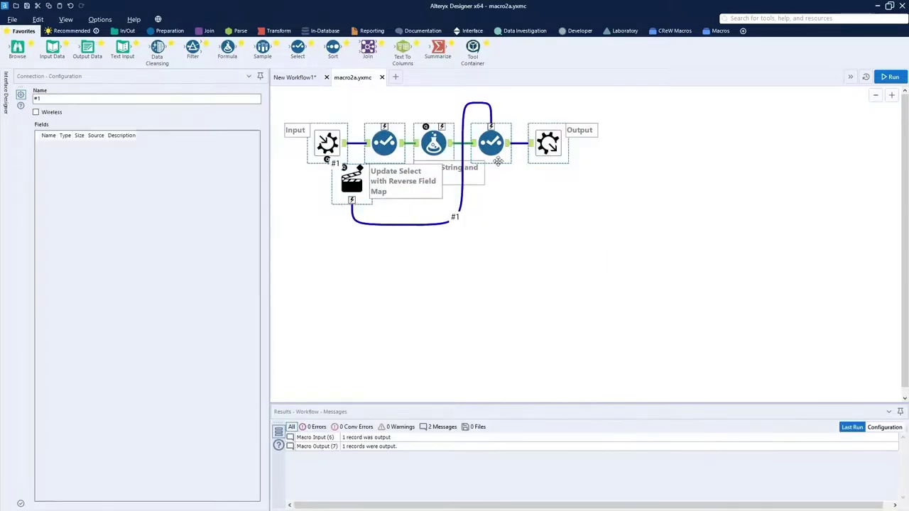
left_click_drag(497, 146, 580, 209)
left_click(411, 136)
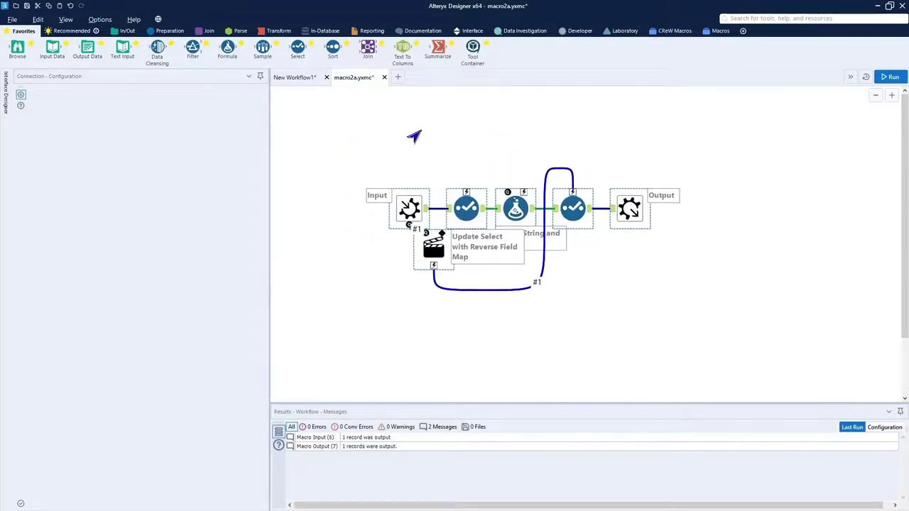
left_click(26, 6)
Delete the macro1 tool from between New Workflow1's two Select tools
left_click(291, 78)
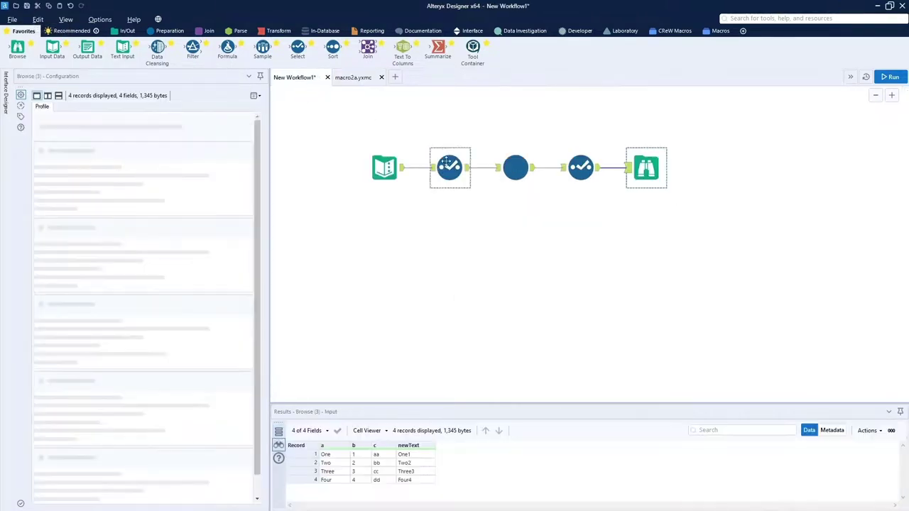
left_click(518, 169)
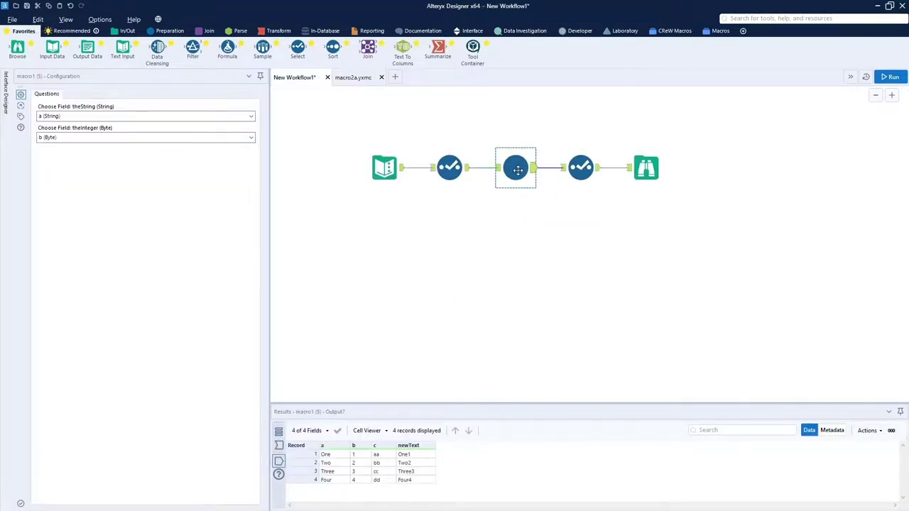
key("Delete")
right_click(499, 223)
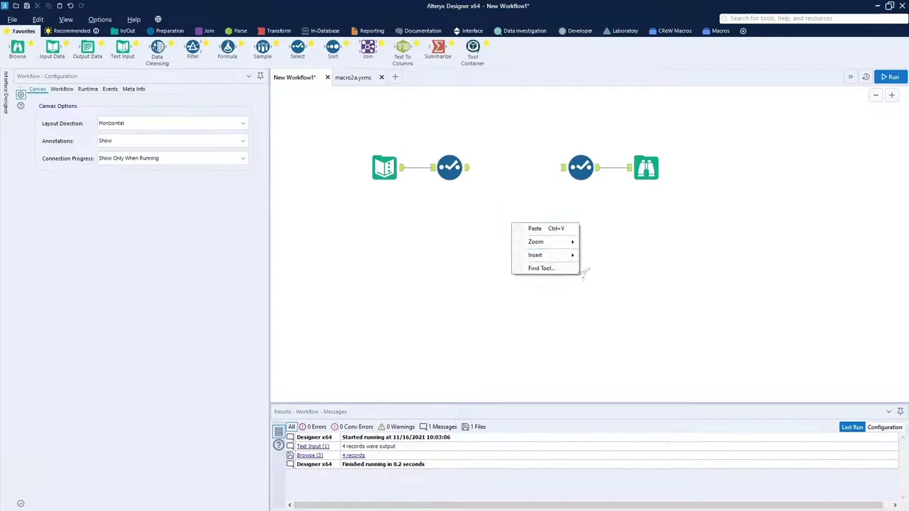
Insert the macro2a macro and wire it between the two Select tools
mouse_move(551, 257)
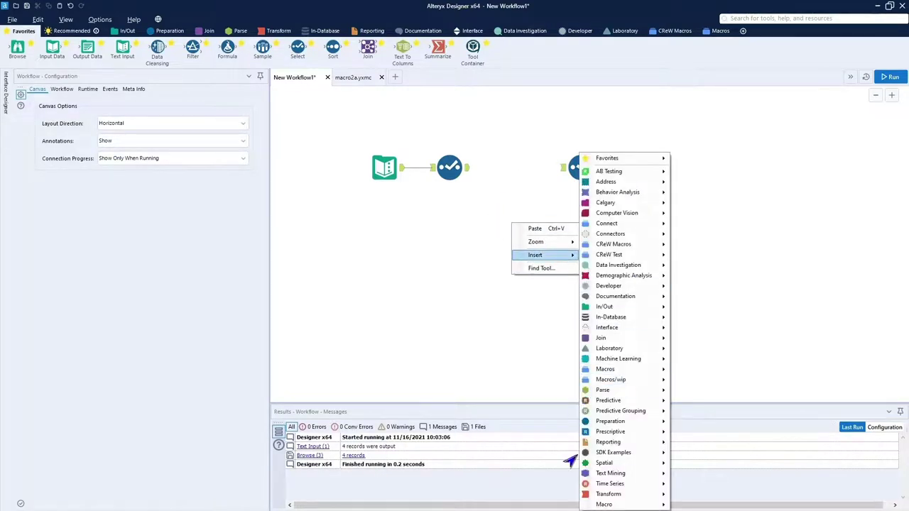
mouse_move(625, 504)
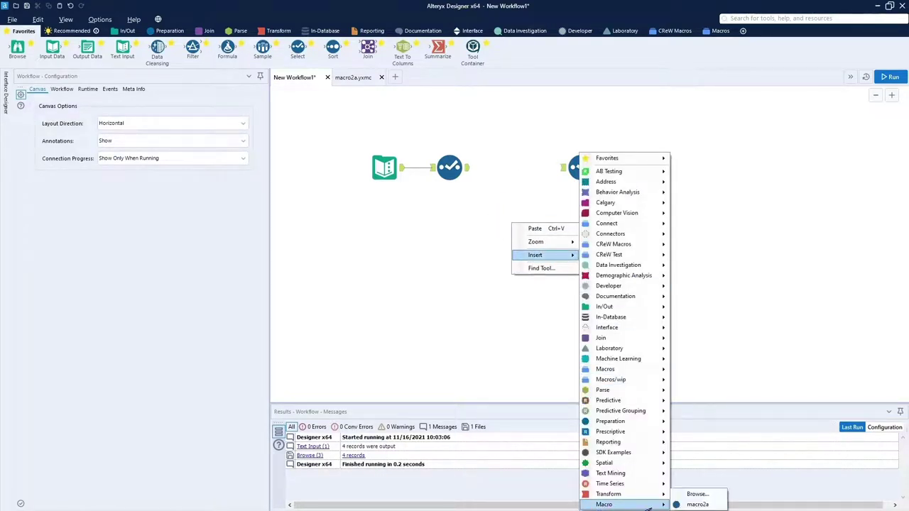
left_click(699, 504)
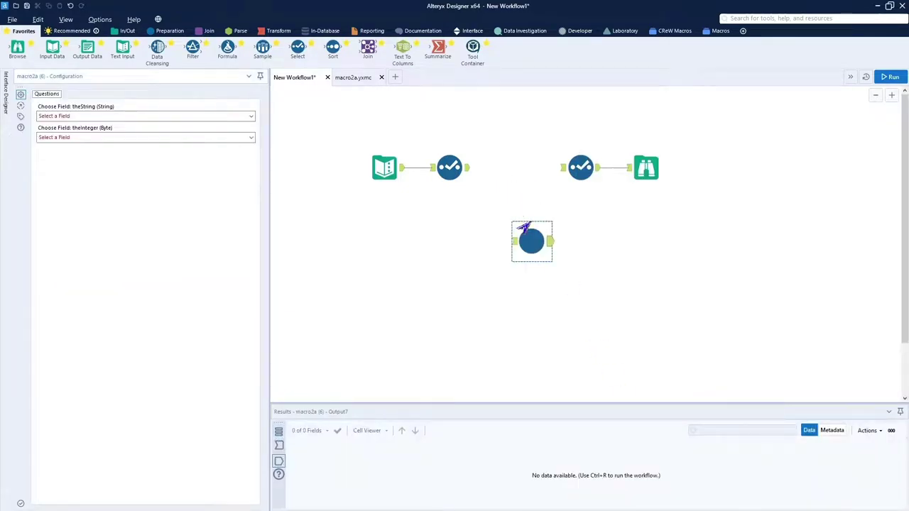
left_click_drag(526, 243, 507, 167)
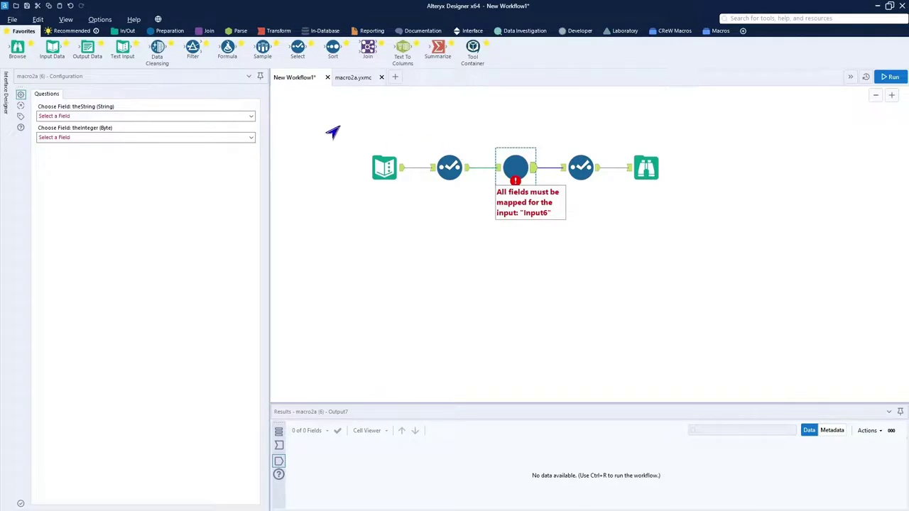
Map theString to field a and theInteger to field b, then run the workflow
left_click(246, 118)
left_click(213, 135)
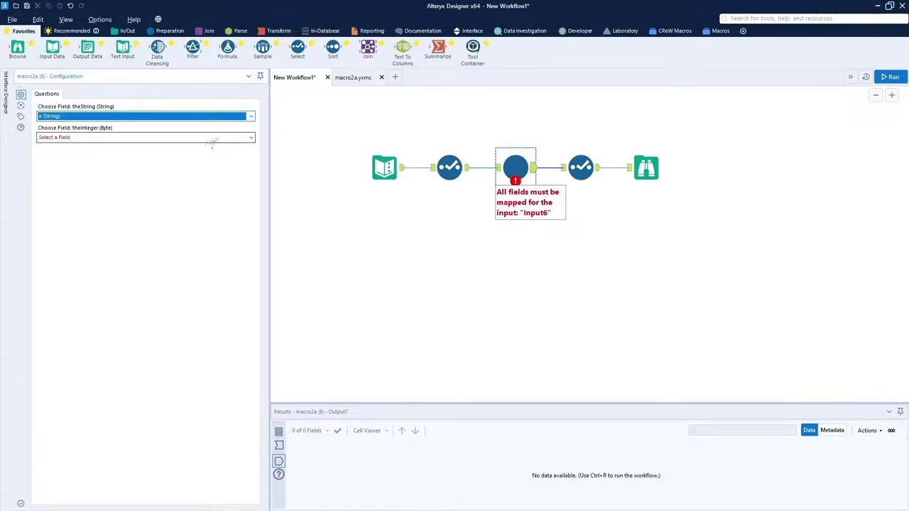
left_click(212, 140)
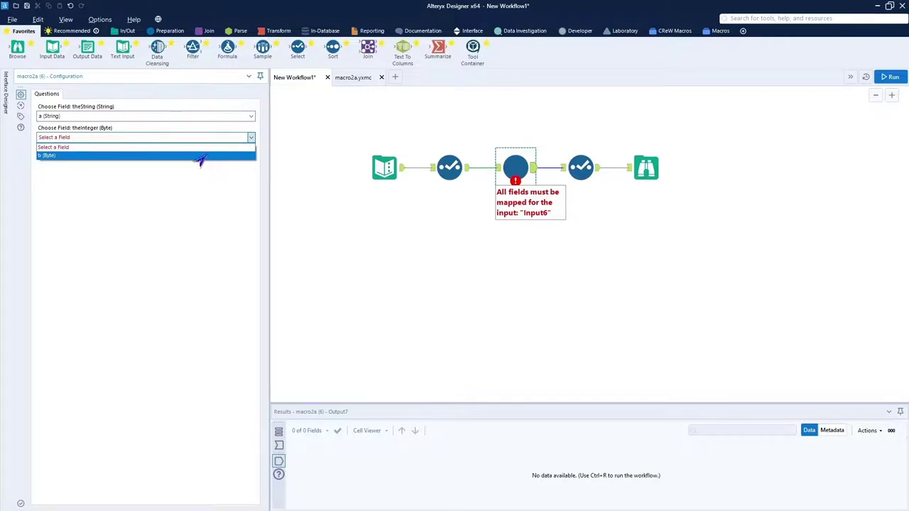
left_click(201, 156)
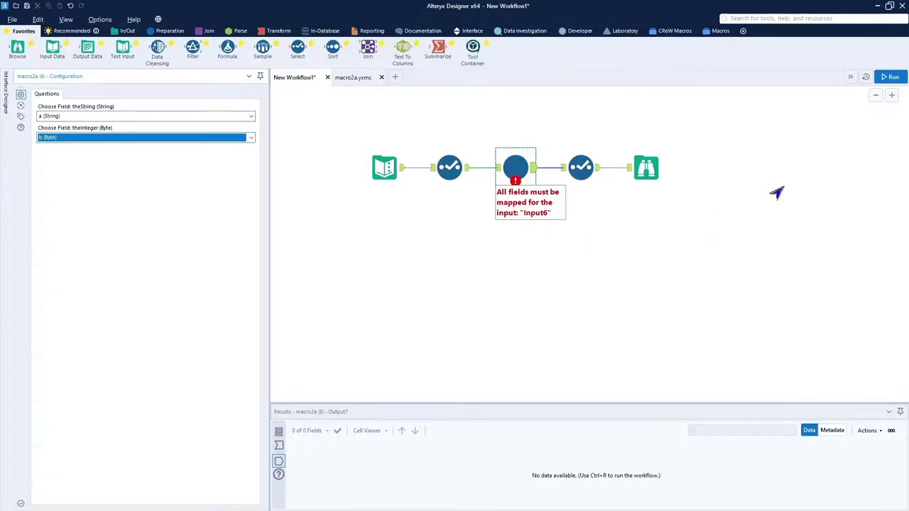
left_click(891, 76)
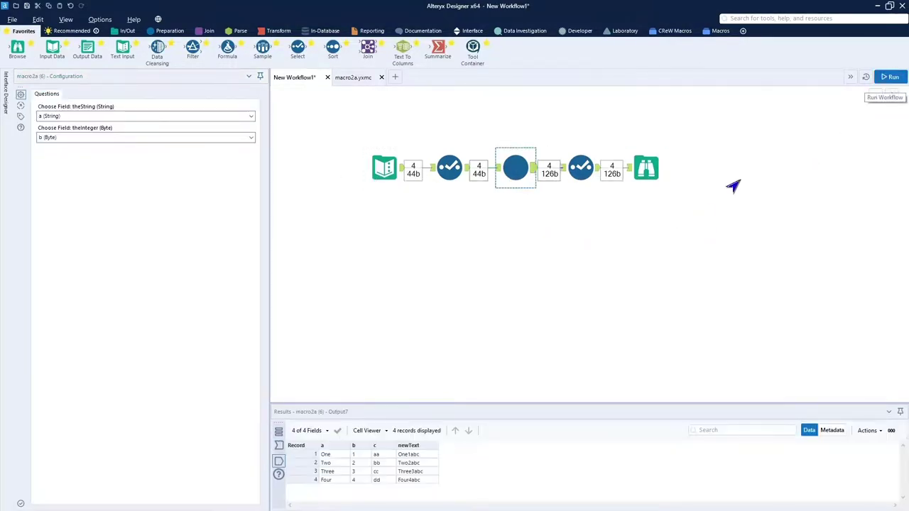
Confirm newText values like One1abc and Four4abc in the Browse profile, then return to macro2a
left_click(650, 167)
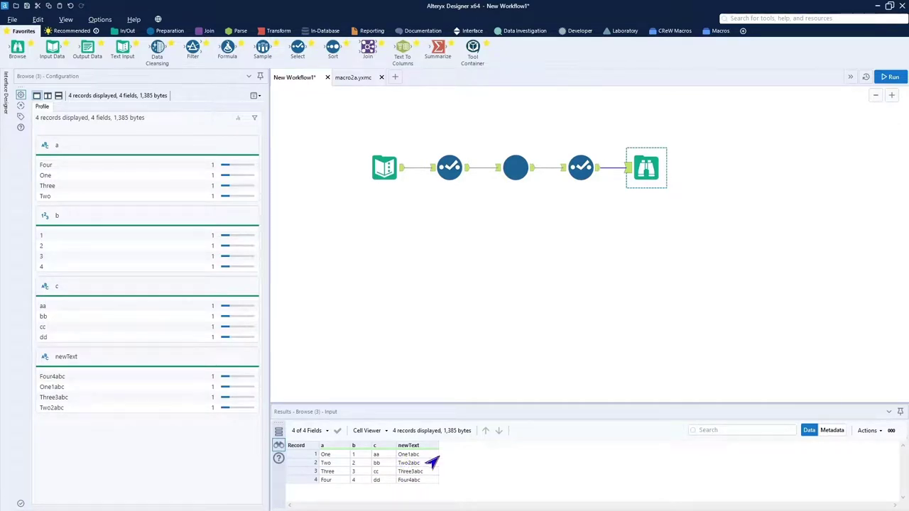
left_click(355, 82)
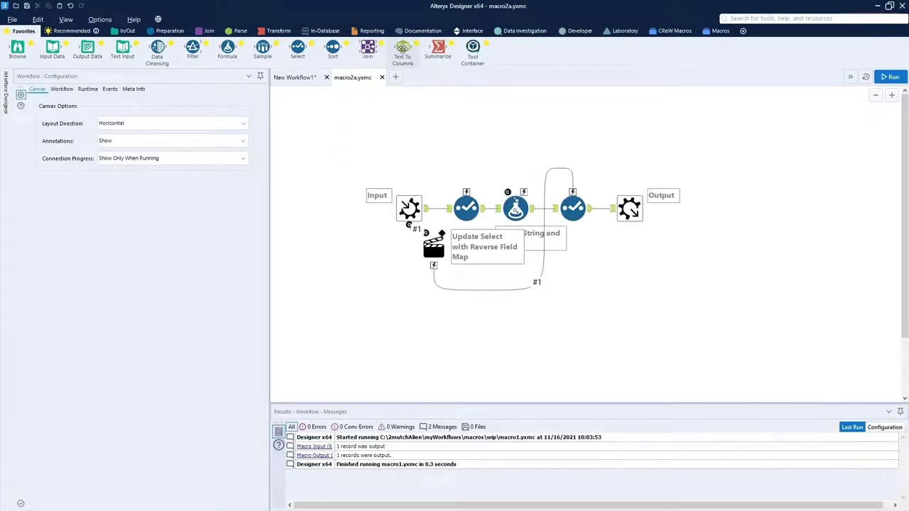
Add a Control Parameter labelled 'final text' to macro2a and connect an Action tool from it
left_click(463, 32)
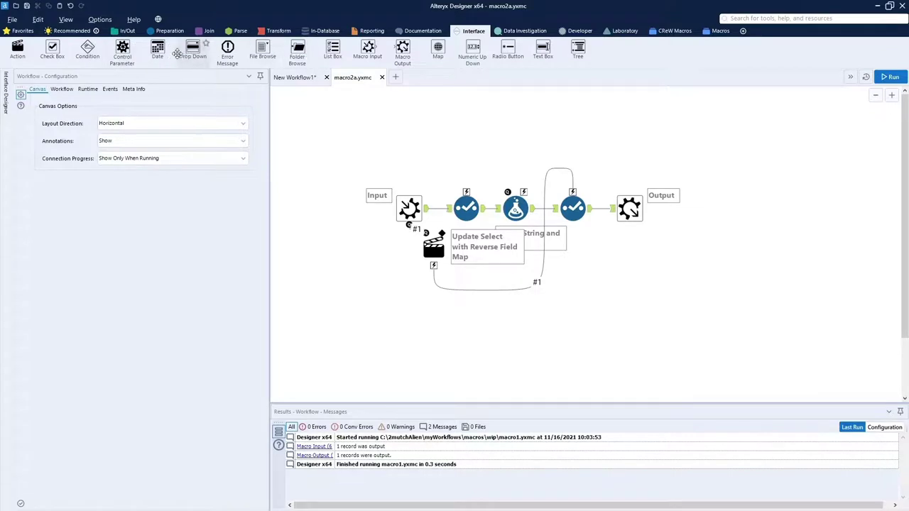
left_click_drag(122, 52, 336, 120)
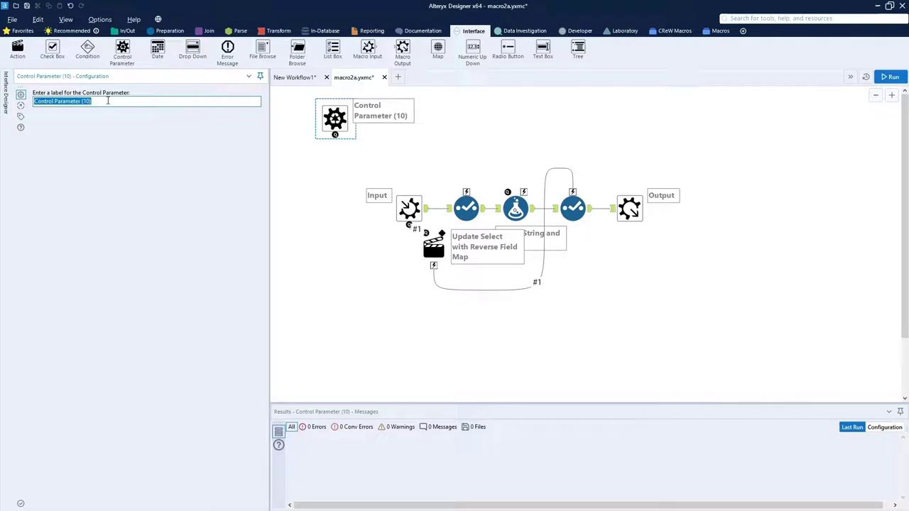
type("final text")
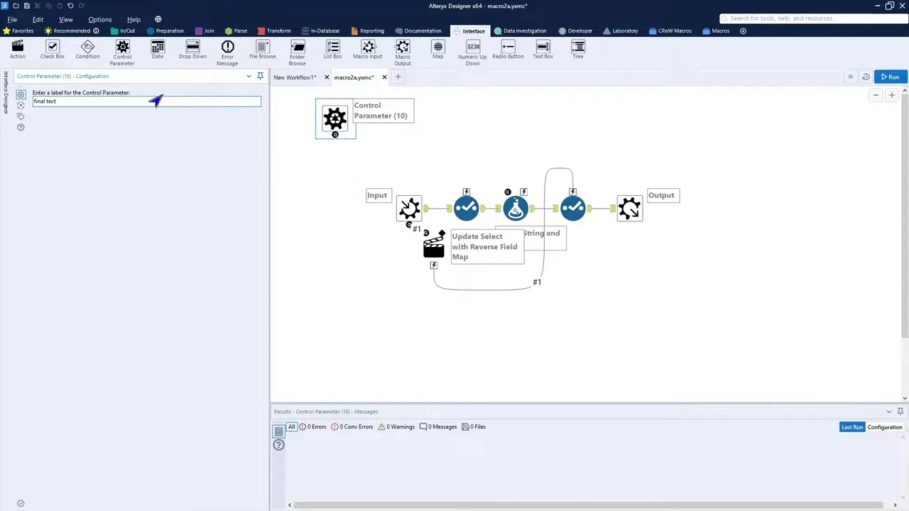
left_click_drag(18, 50, 524, 194)
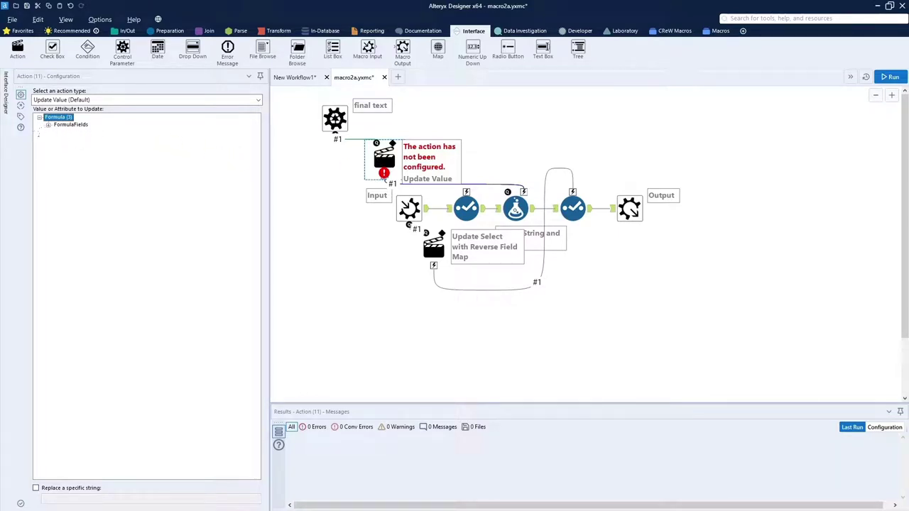
Point the Update Value action at the Formula's newText expression, replacing only the string 'abc'
left_click(47, 125)
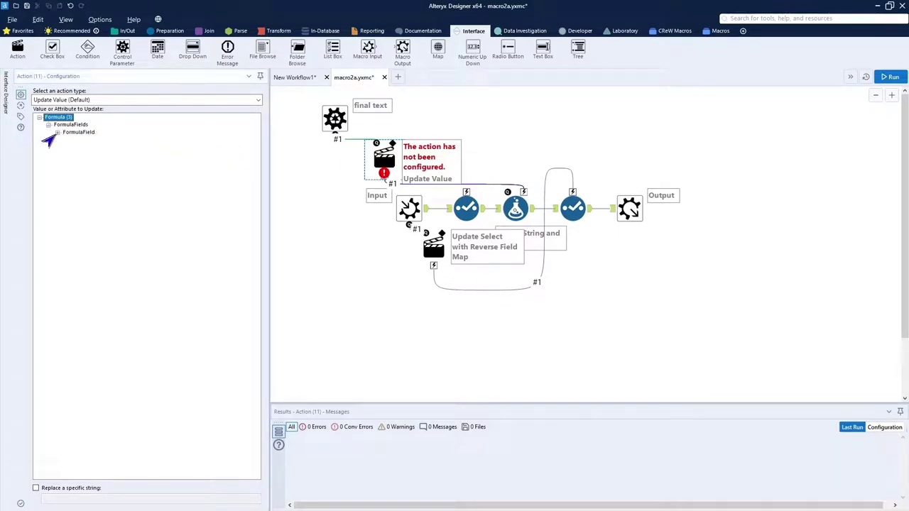
left_click(57, 133)
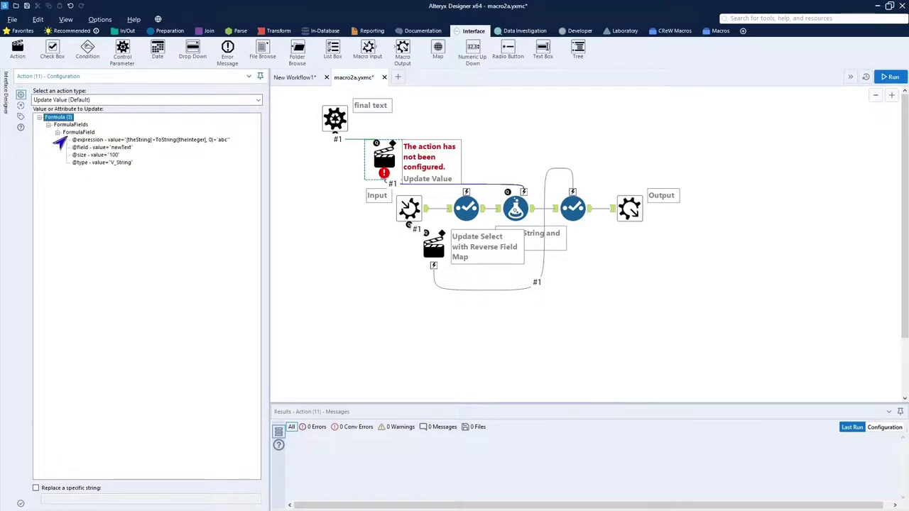
left_click(158, 140)
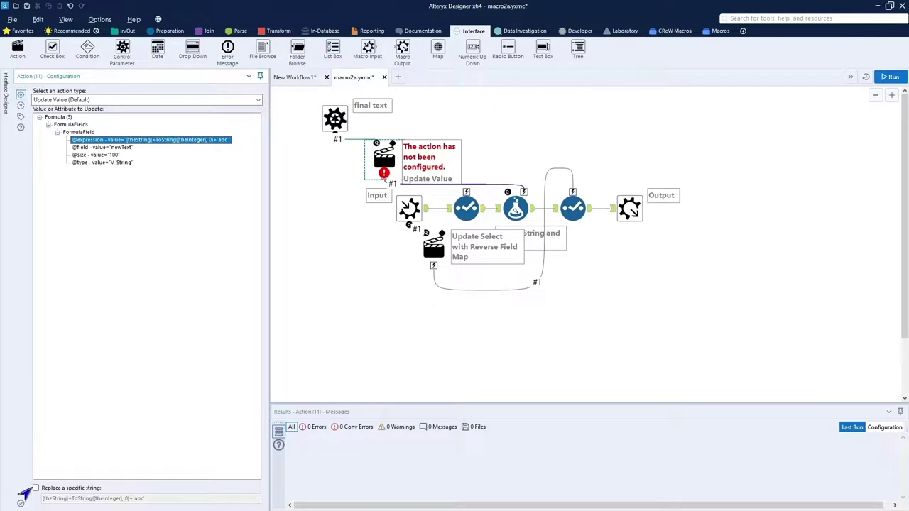
left_click(35, 488)
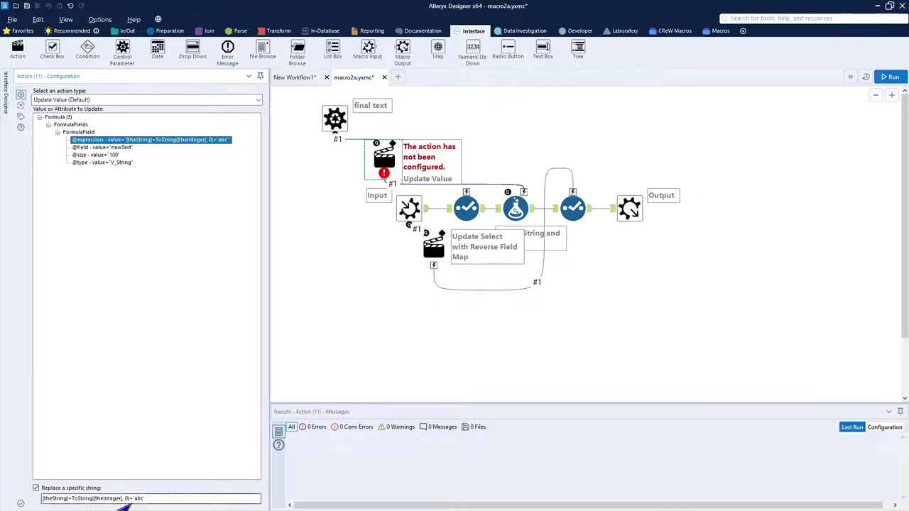
left_click_drag(166, 498, 6, 494)
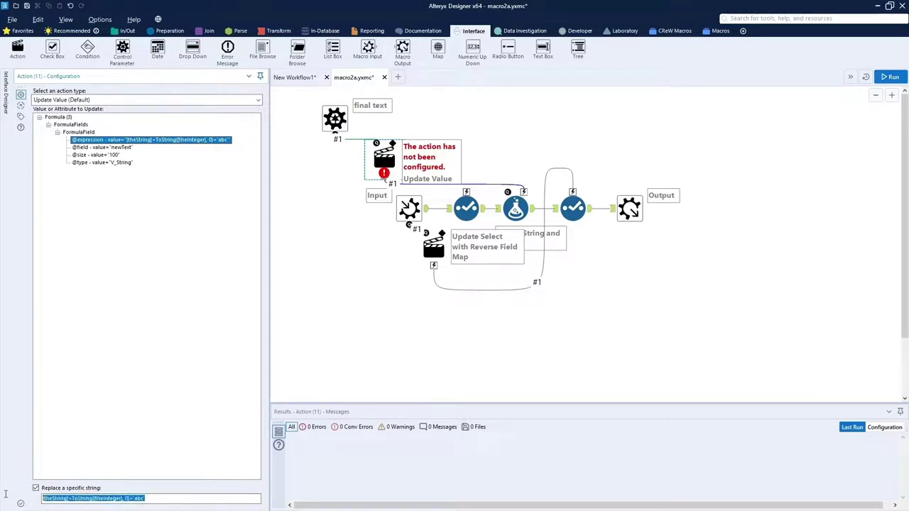
type("abc")
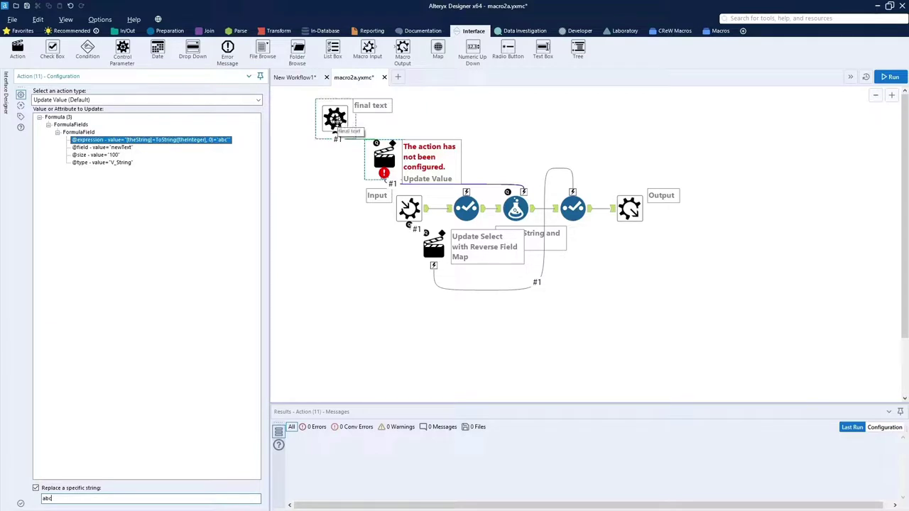
left_click(285, 250)
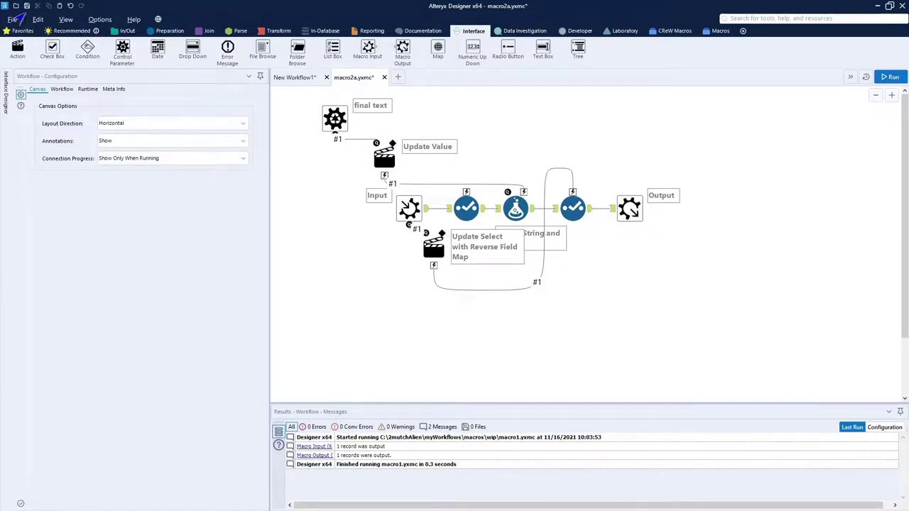
Save macro2a and return to New Workflow1, accepting the 'macro2a has changed' prompt
key("ctrl+s")
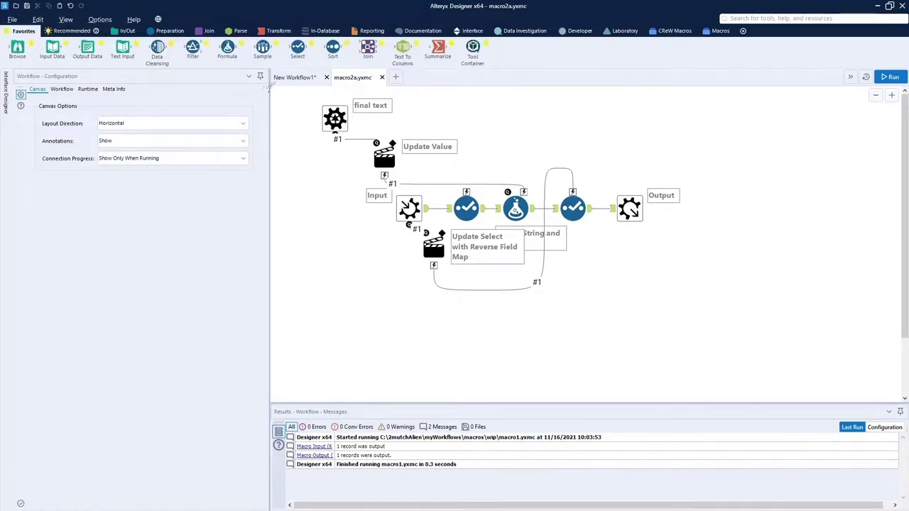
left_click(288, 77)
left_click(524, 291)
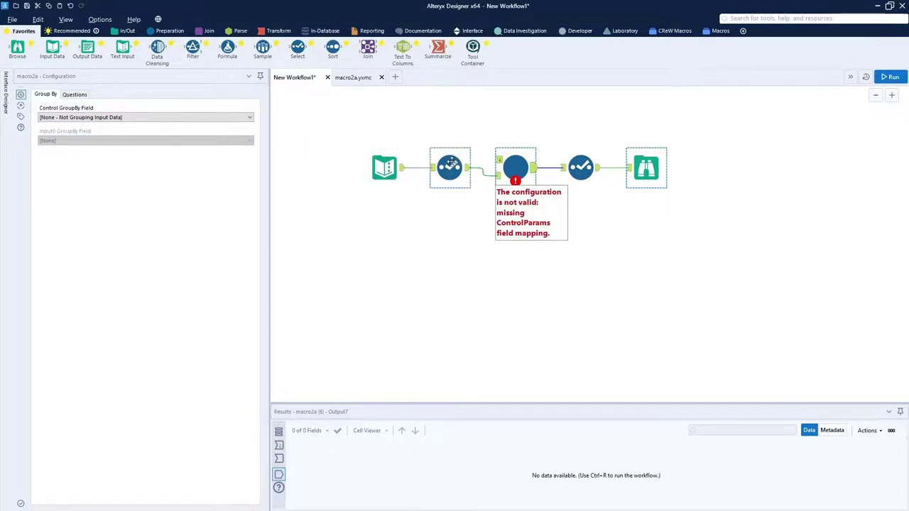
Connect the Select output to macro2a's control input and map its final text question to field c
left_click_drag(469, 169, 499, 160)
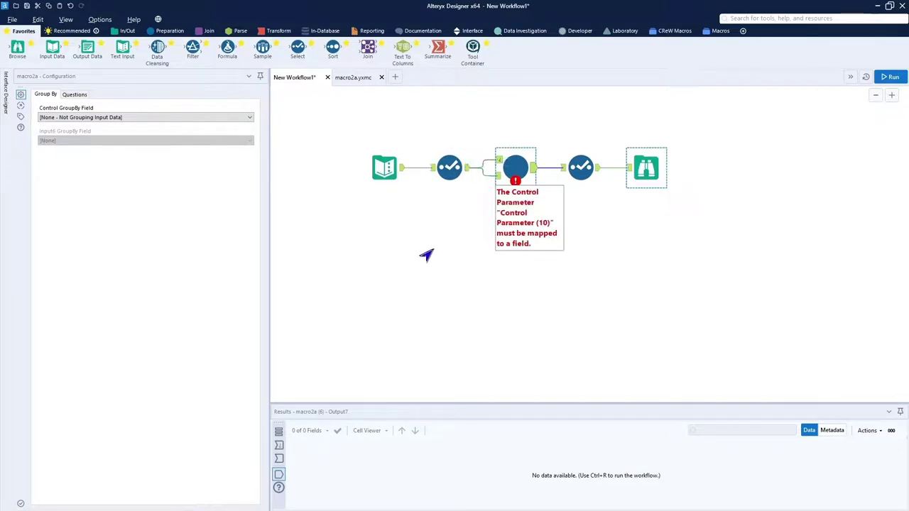
left_click(508, 157)
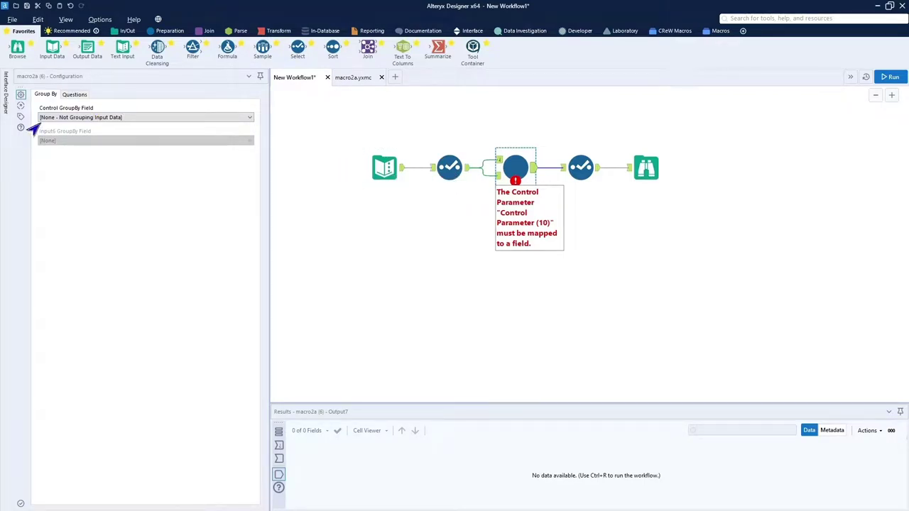
left_click(73, 96)
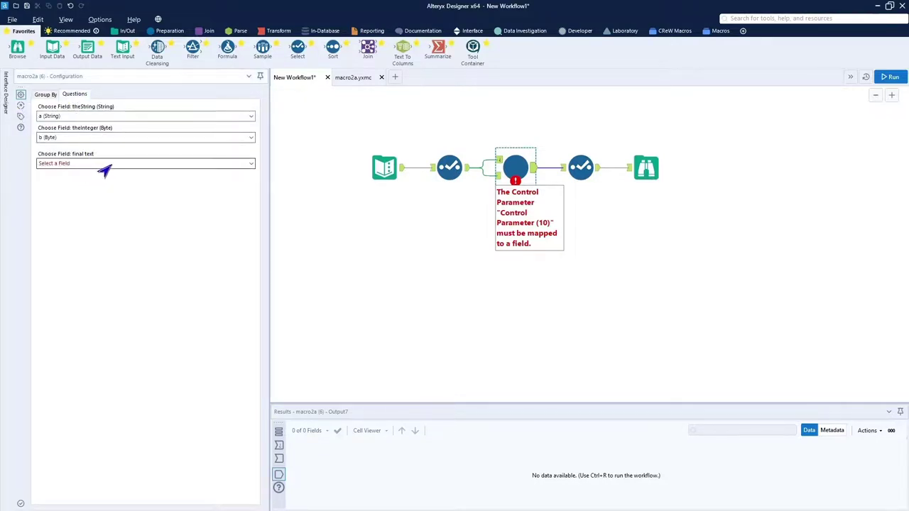
left_click(105, 168)
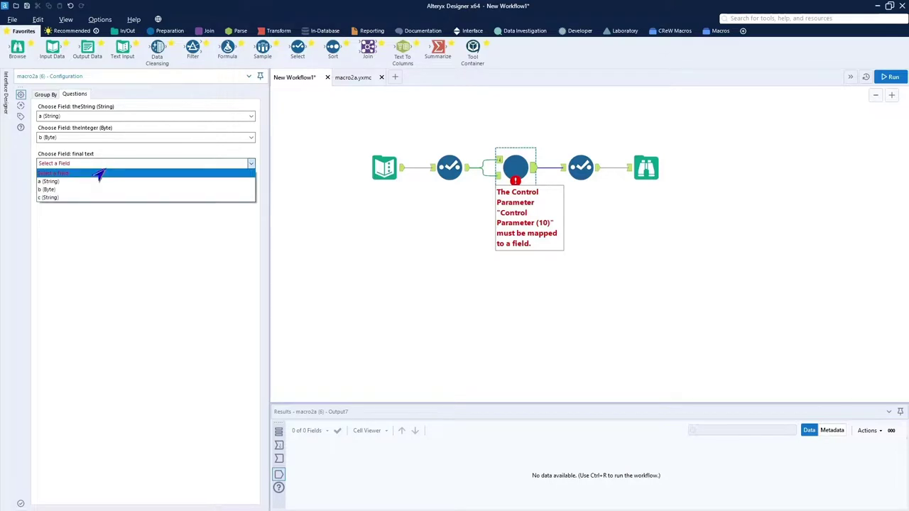
left_click(98, 198)
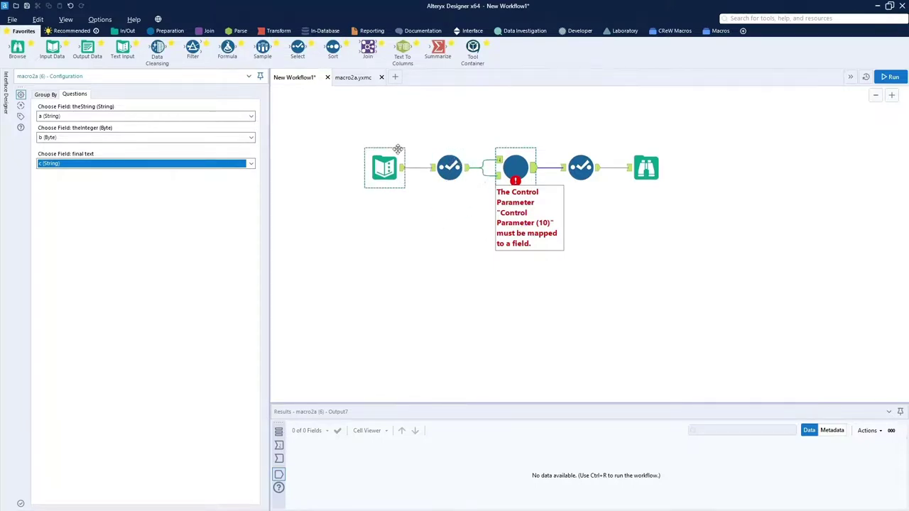
left_click(453, 168)
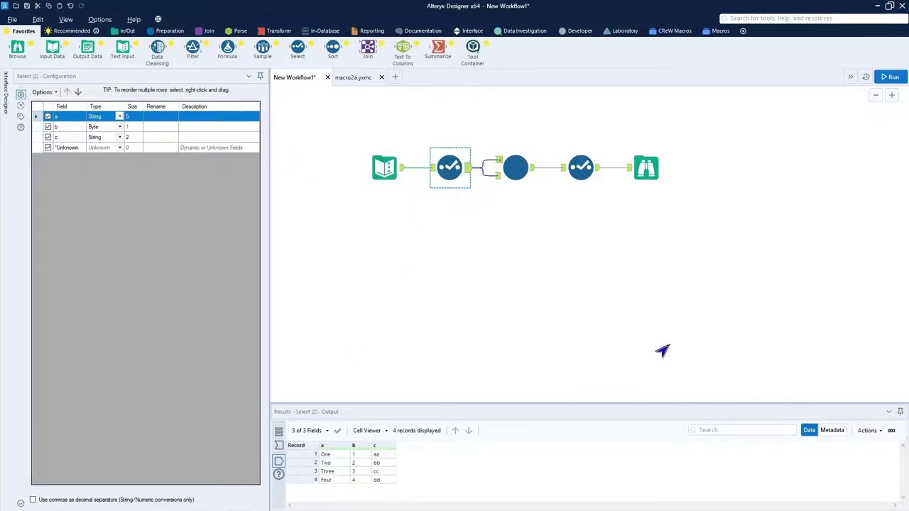
Run the workflow, then view the Workflow Configuration settings for the canvas
left_click(880, 81)
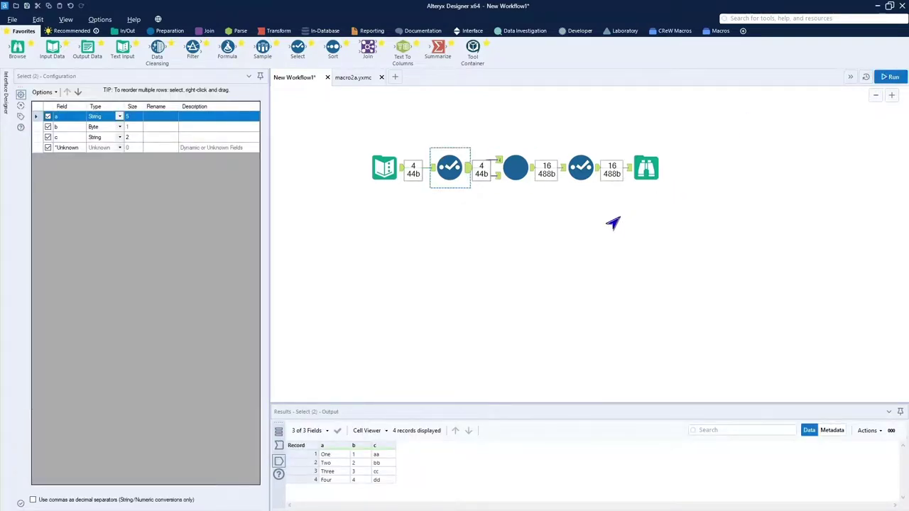
right_click(431, 277)
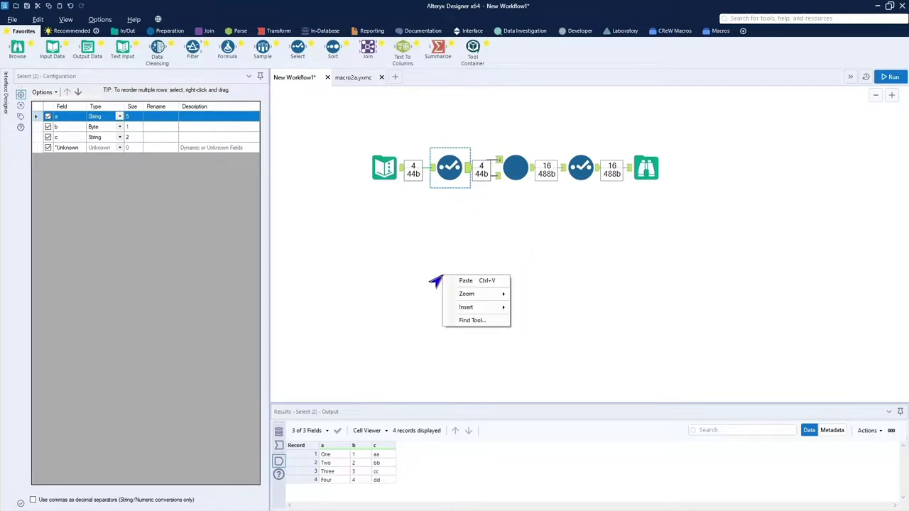
left_click(385, 271)
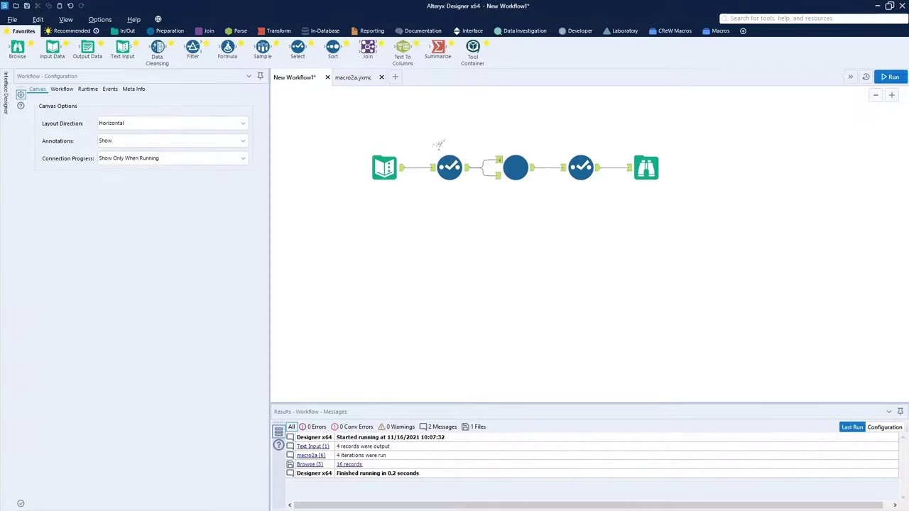
left_click(61, 89)
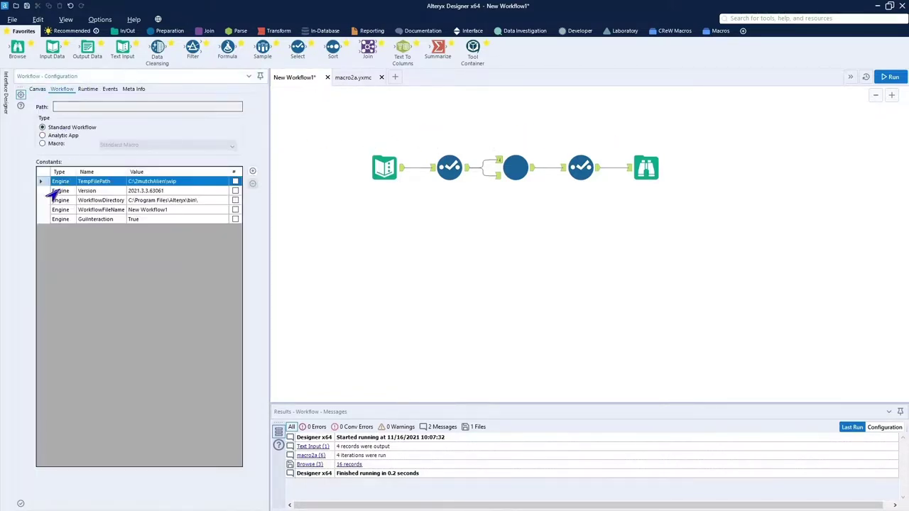
Enable Show All Macro Messages on the Runtime tab and view the Browse tool's 16 records
left_click(79, 91)
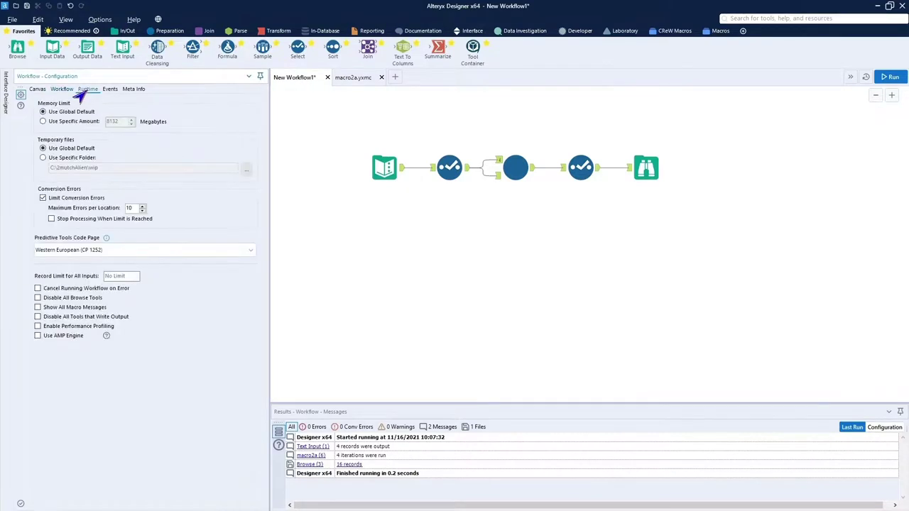
left_click(36, 306)
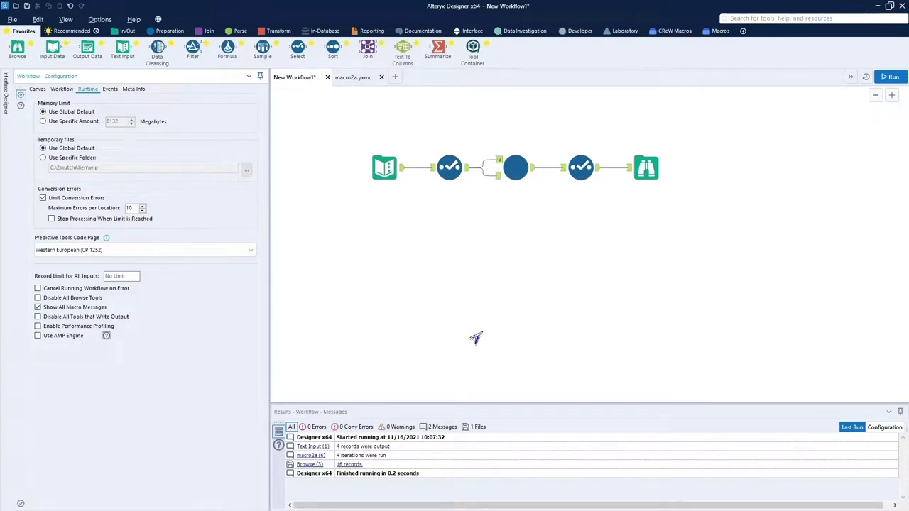
left_click(647, 169)
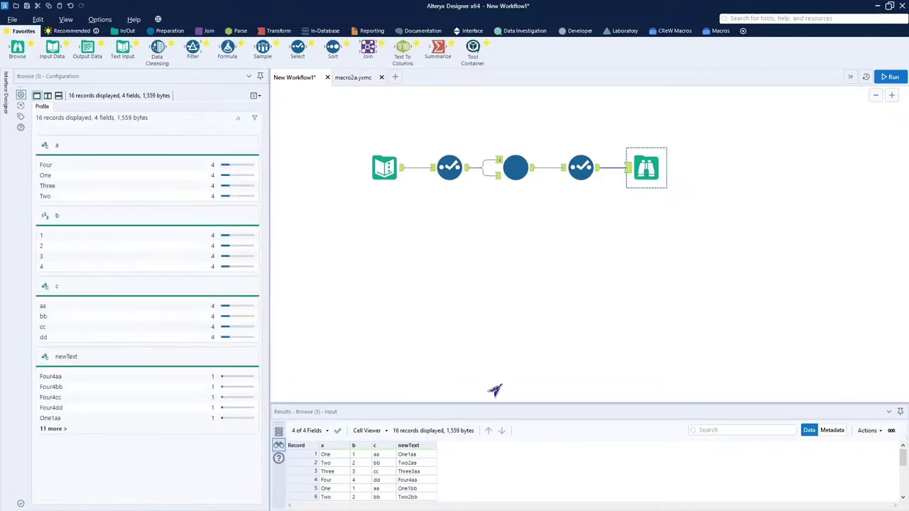
Enlarge the Results pane to review the newText values like One1aa, then switch back to macro2a.yxmc
left_click_drag(526, 403, 544, 330)
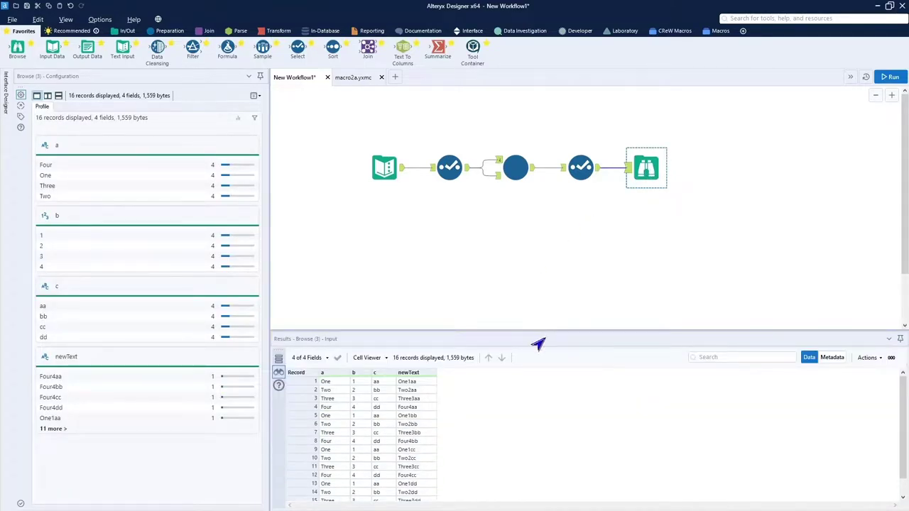
scroll(416, 457, "down", 1)
scroll(415, 456, "up", 1)
left_click(353, 76)
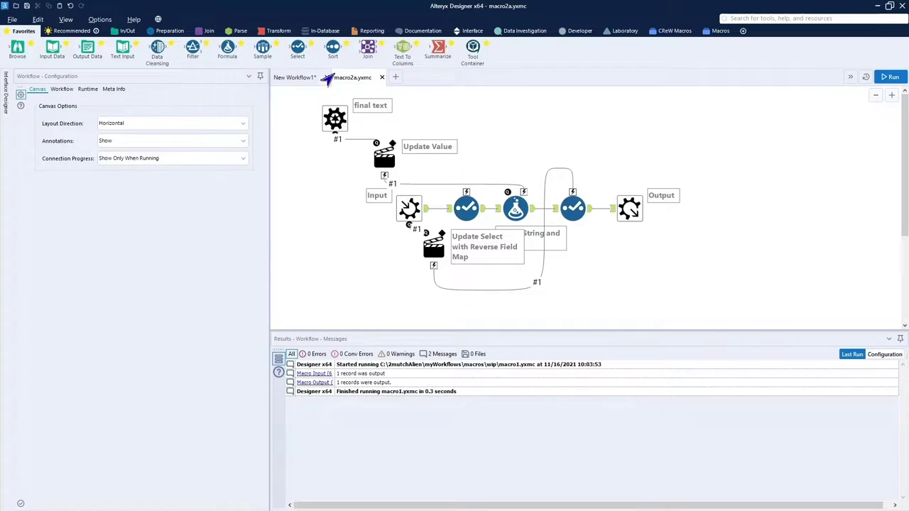
Open macro3 from the recent workflows and view its Input Data query selecting 'xyz' As testString
left_click(395, 77)
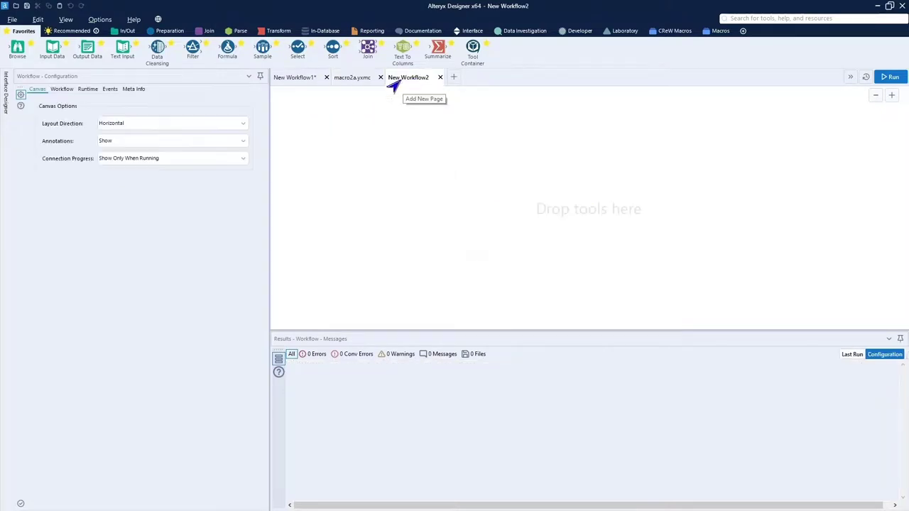
left_click(7, 21)
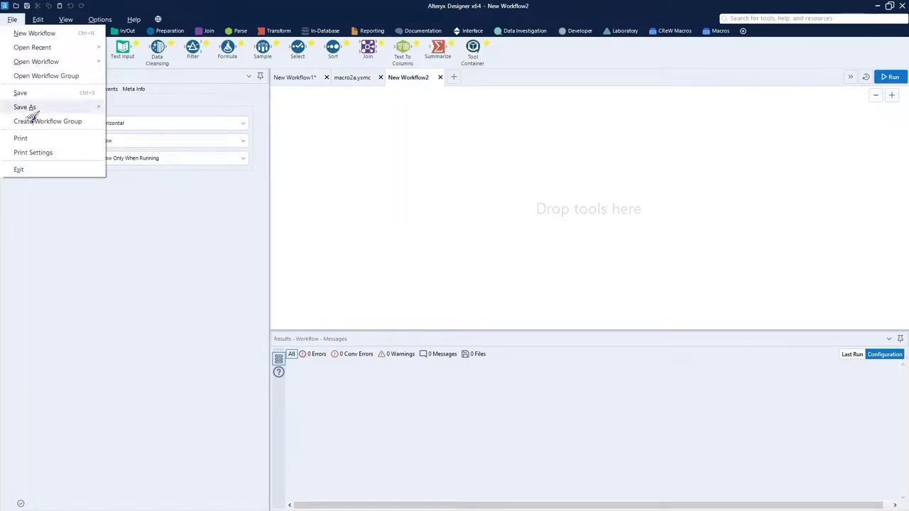
mouse_move(74, 51)
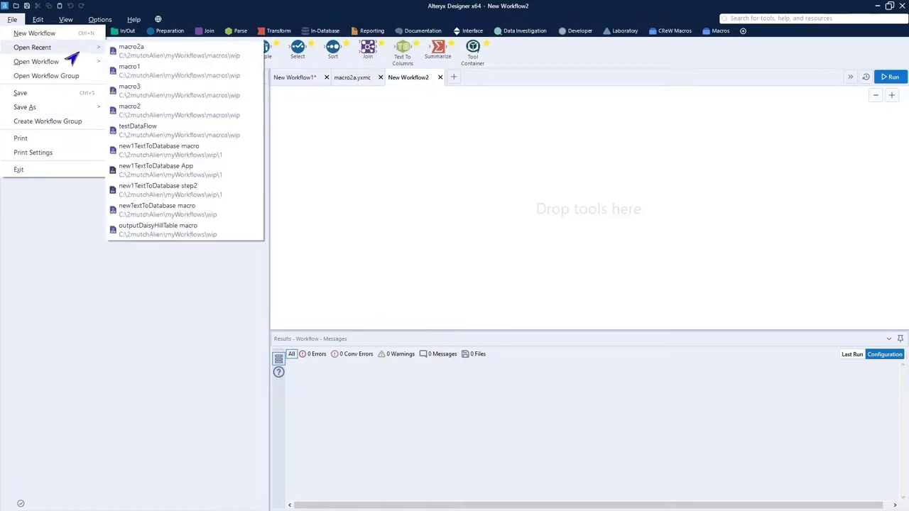
left_click(120, 91)
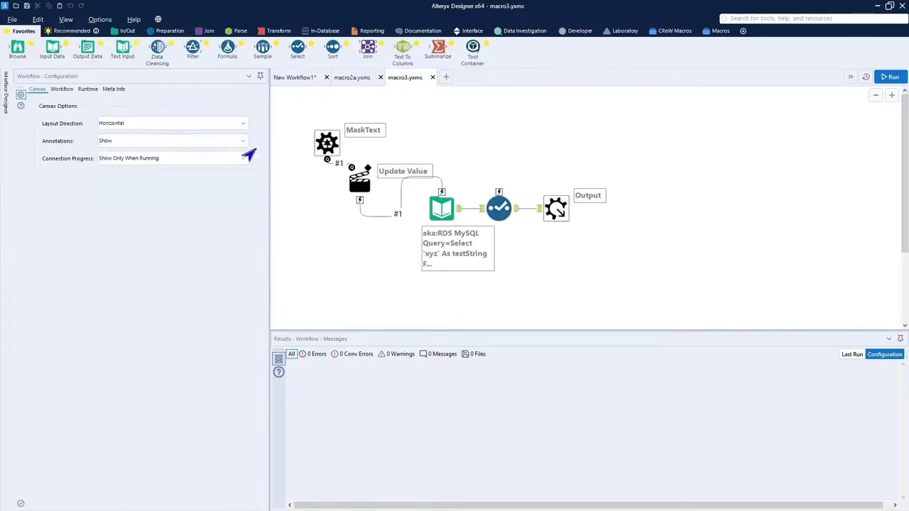
left_click(438, 215)
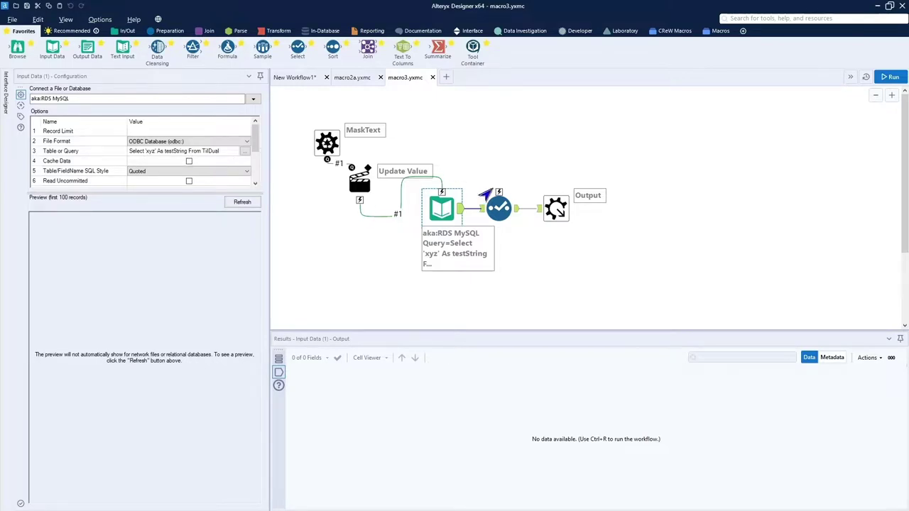
Run macro3 to confirm it returns xyz, inspect the MaskText parameter and its Action, then return to New Workflow1
left_click(886, 81)
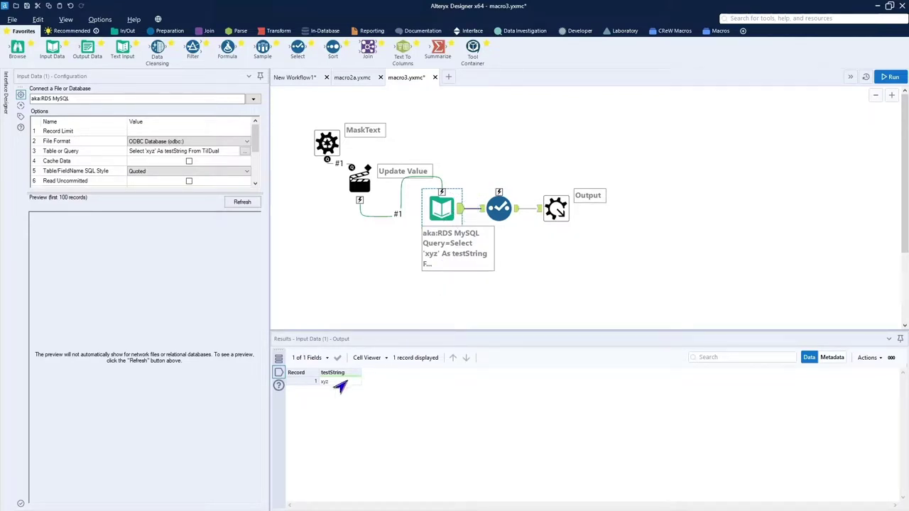
mouse_move(330, 384)
left_click(327, 143)
left_click(355, 181)
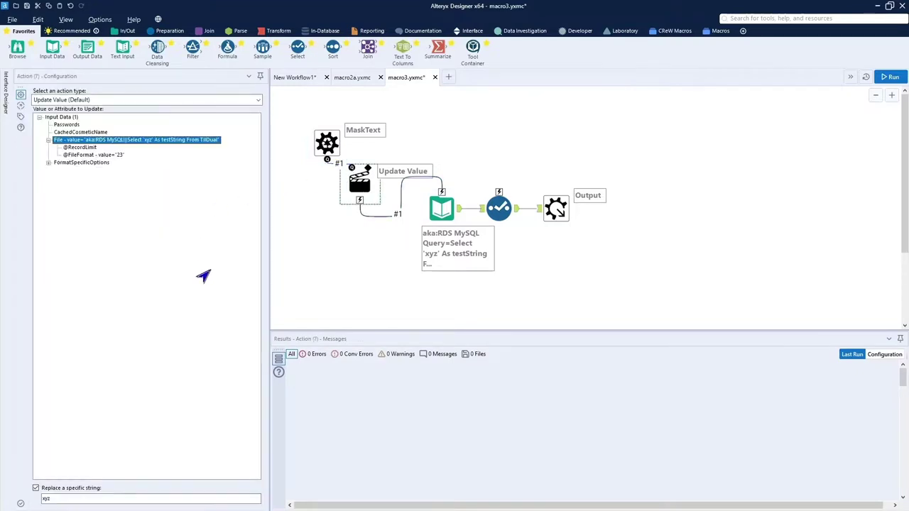
left_click(96, 500)
left_click(300, 78)
Delete macro2a and insert macro3 into the connection between the two Select tools
left_click(510, 174)
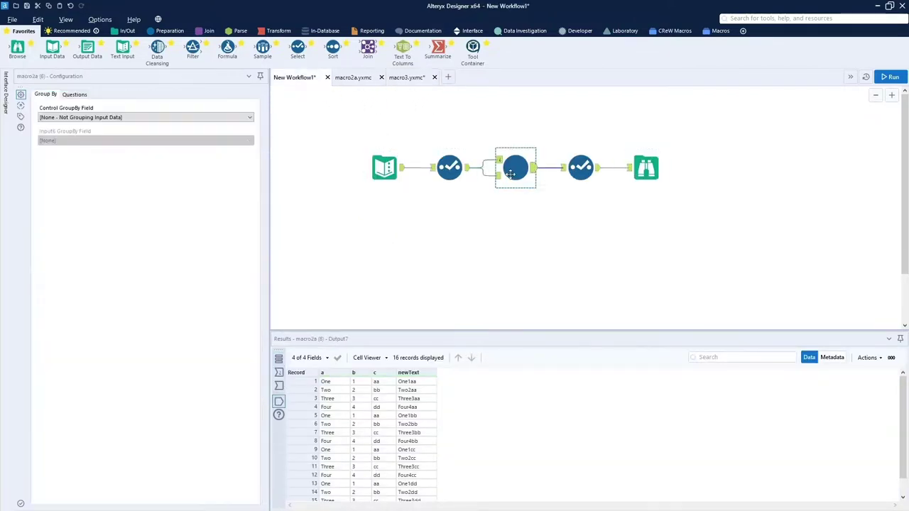
key("Delete")
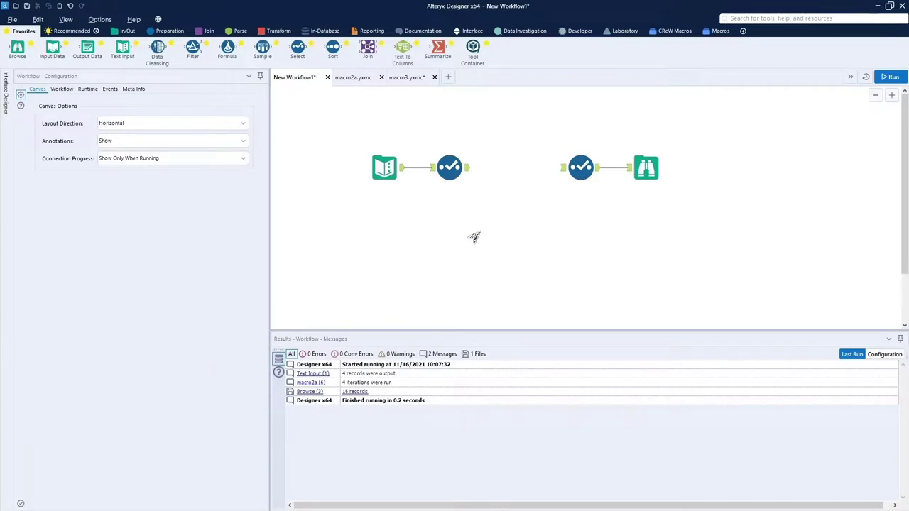
right_click(472, 254)
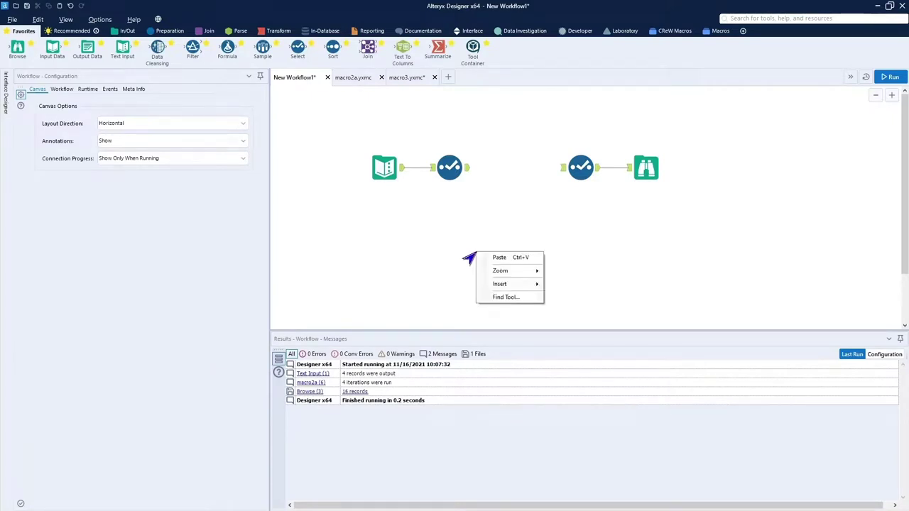
mouse_move(505, 284)
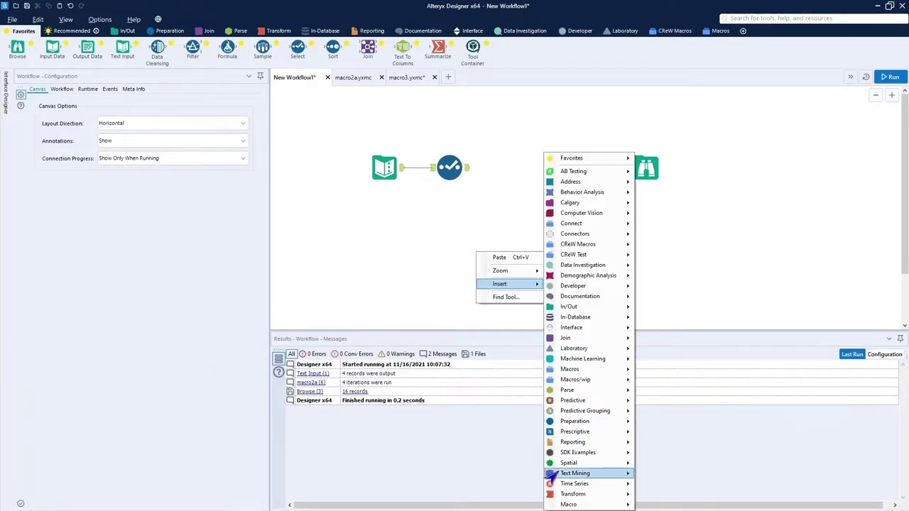
mouse_move(565, 504)
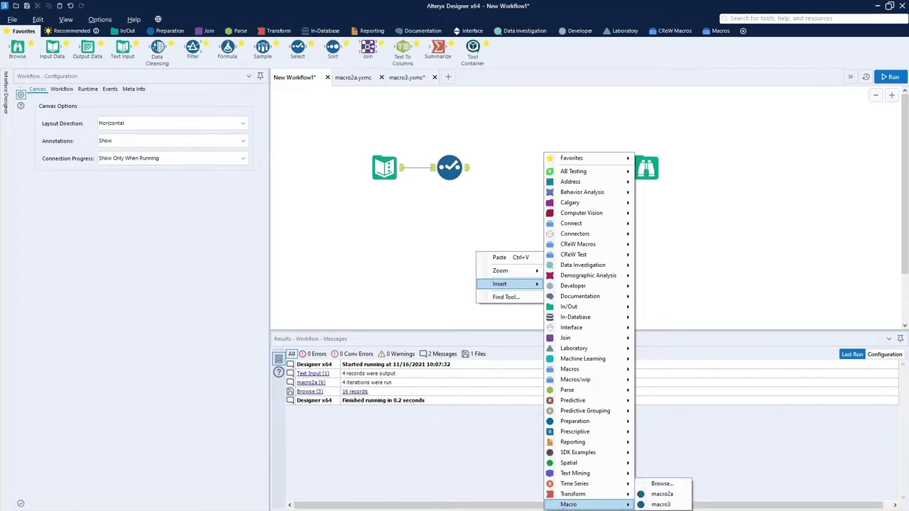
left_click(647, 507)
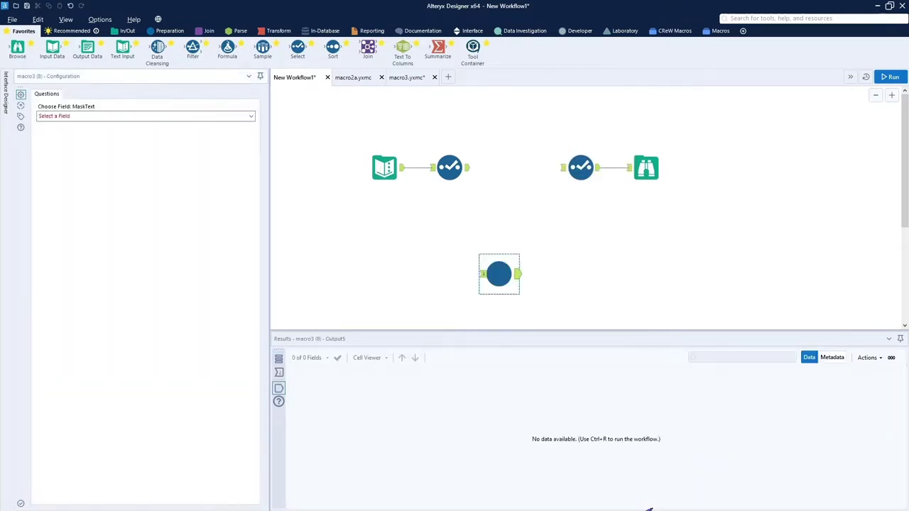
left_click_drag(501, 278, 515, 168)
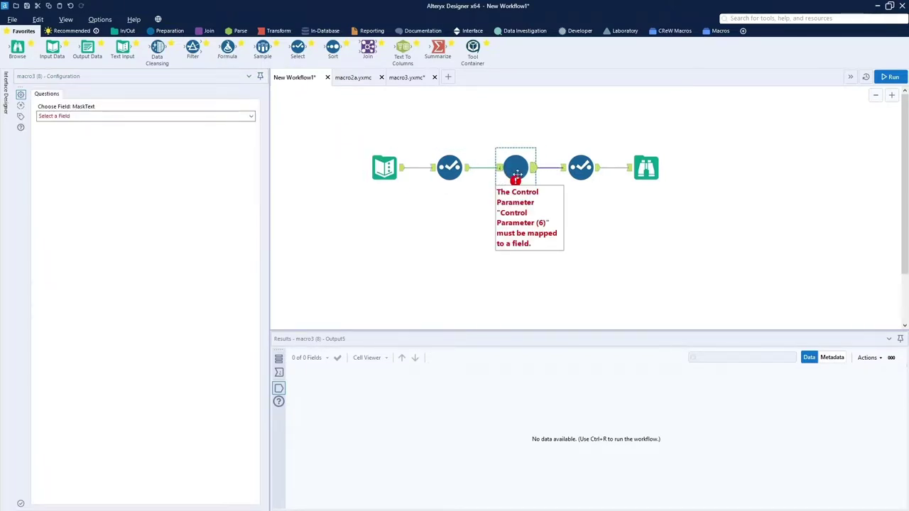
Set macro3's Choose Field: MaskText to c
left_click(198, 117)
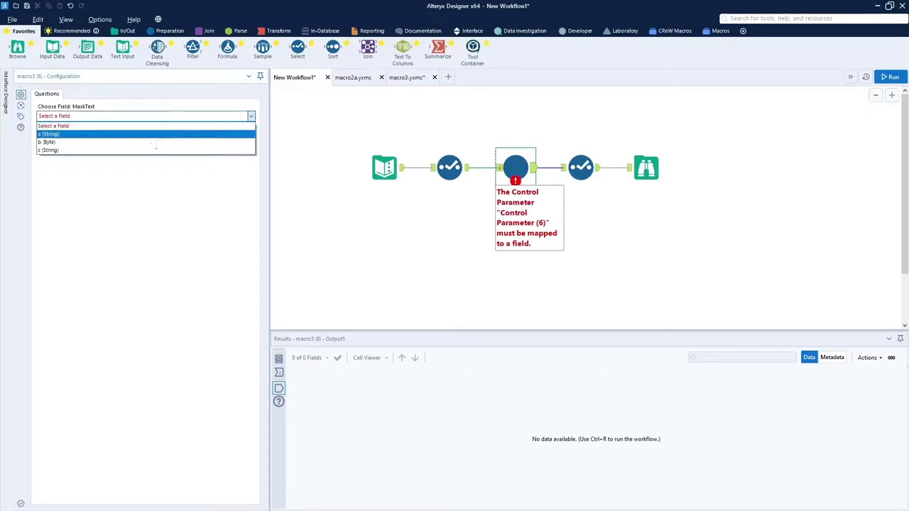
left_click(125, 149)
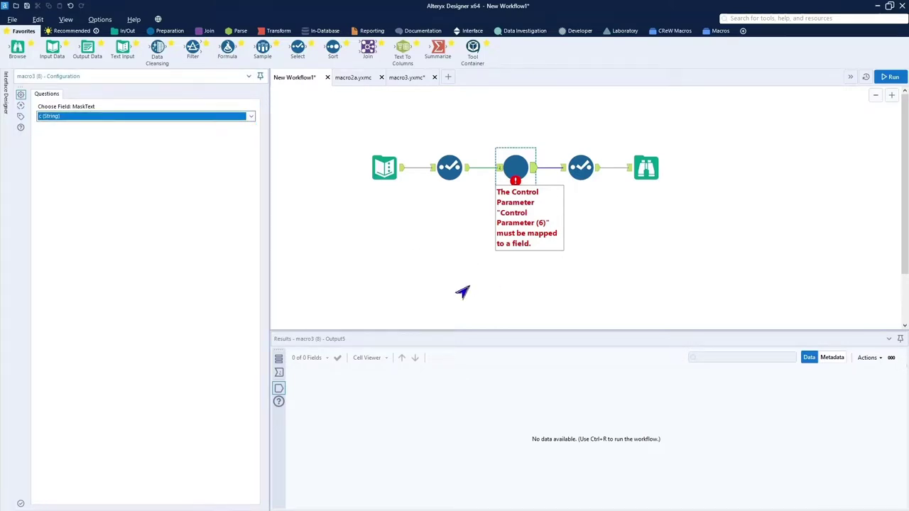
key("ctrl+r")
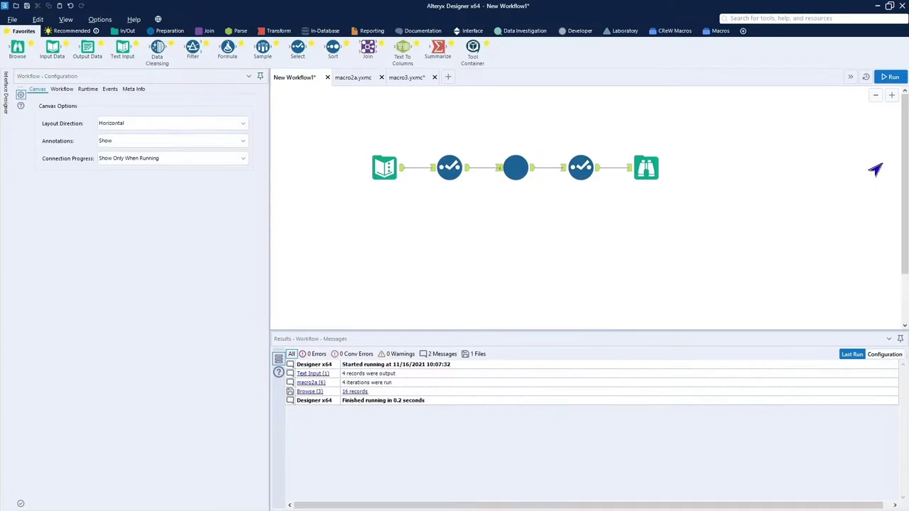
Run New Workflow1 with macro3 and check the Browse output's 4 records
left_click(887, 77)
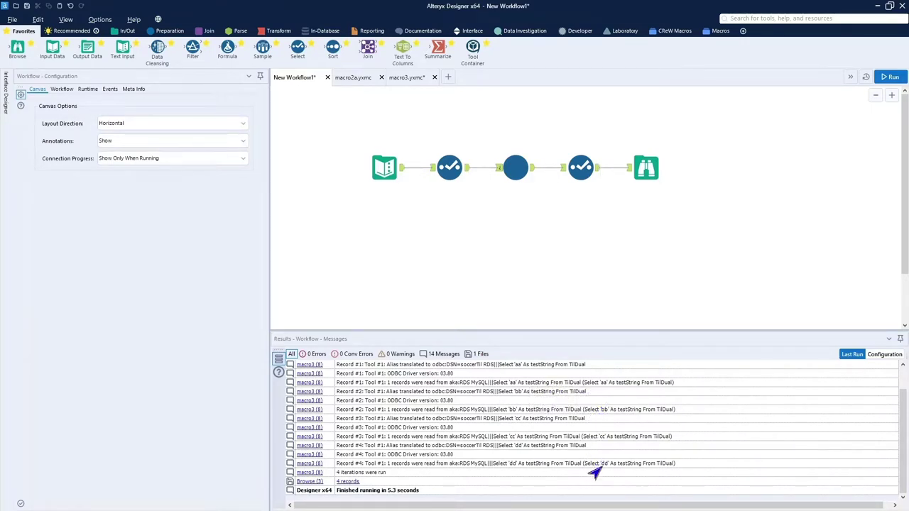
left_click(650, 169)
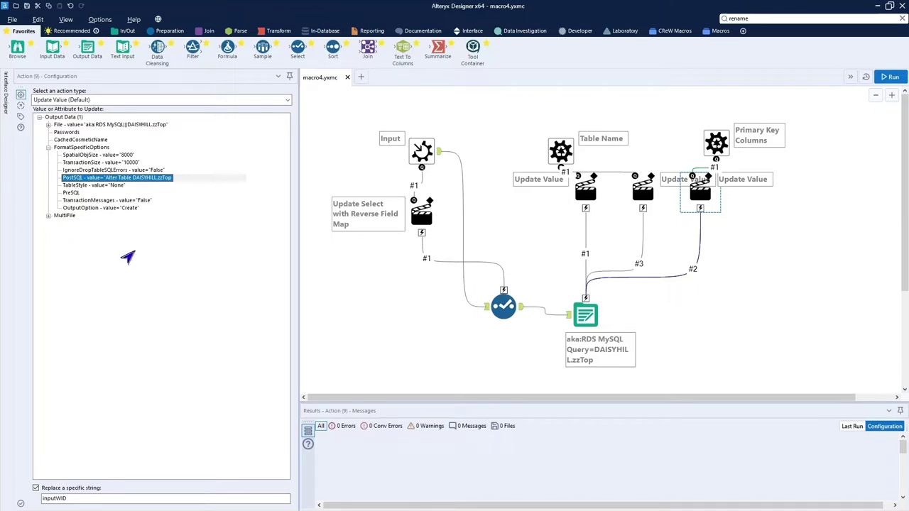
left_click(583, 314)
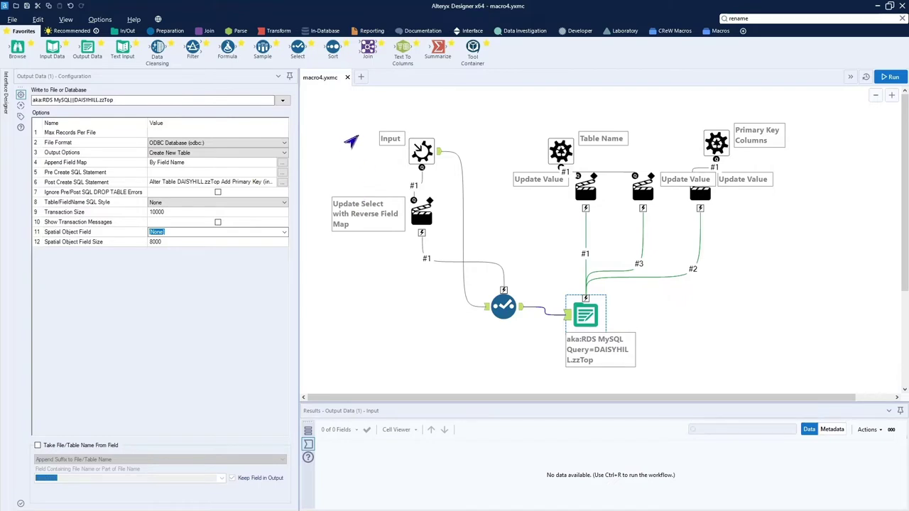
left_click(419, 152)
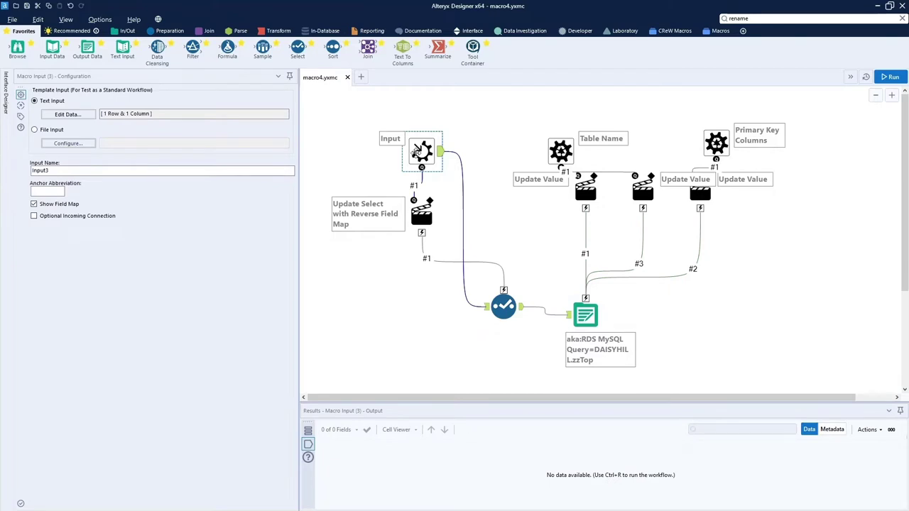
left_click(428, 217, "ctrl")
left_click(421, 217)
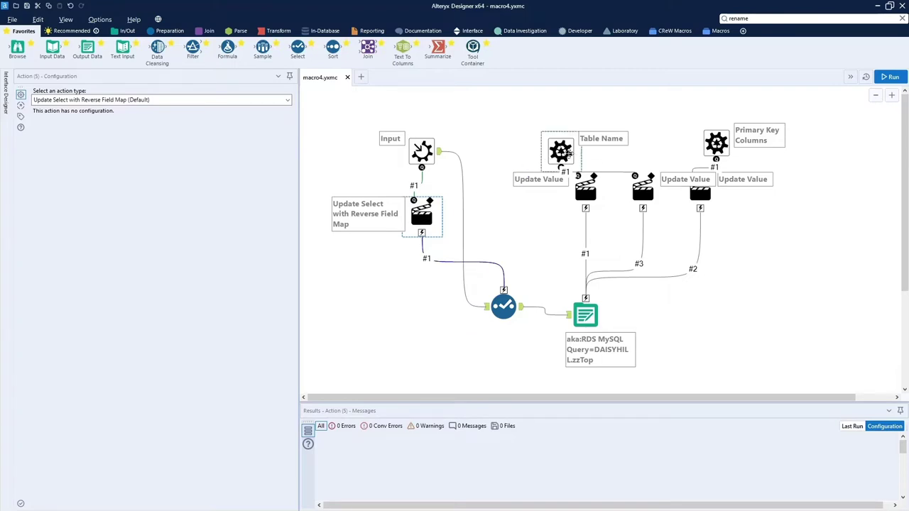
left_click(561, 152)
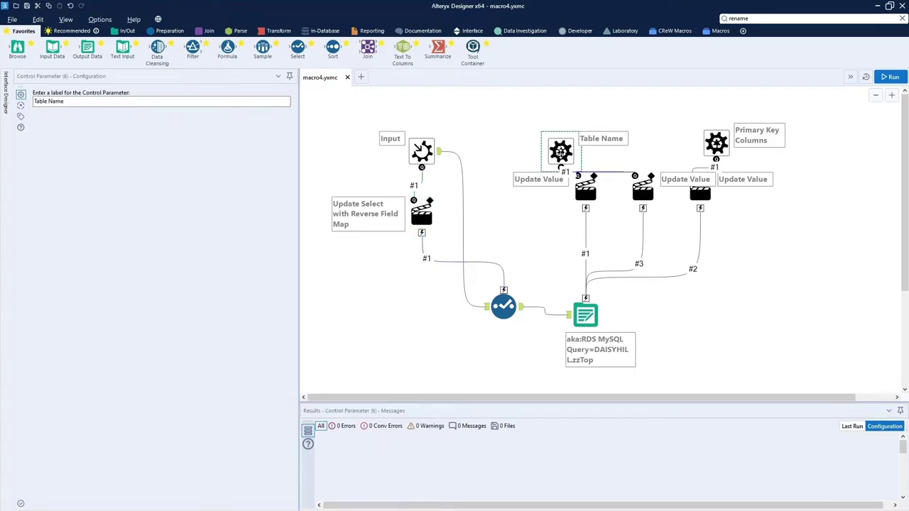
left_click(586, 190)
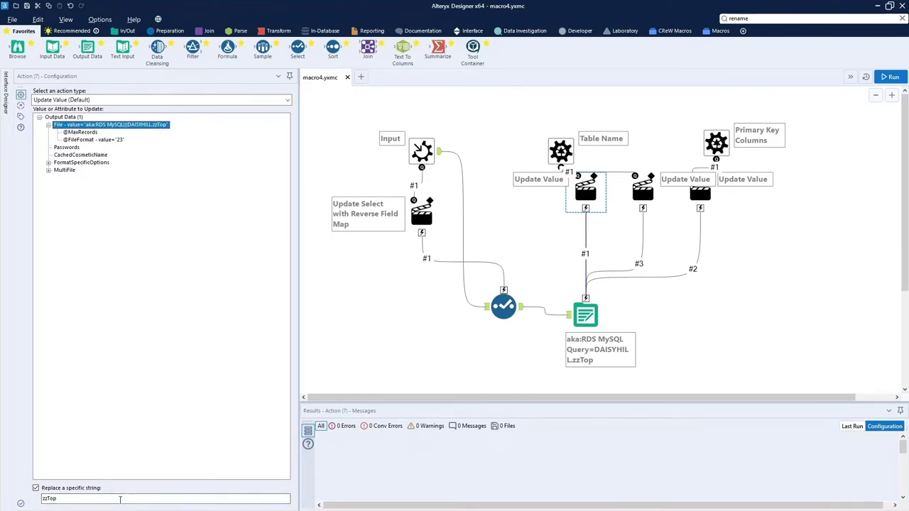
left_click(642, 193, "ctrl")
left_click(643, 193)
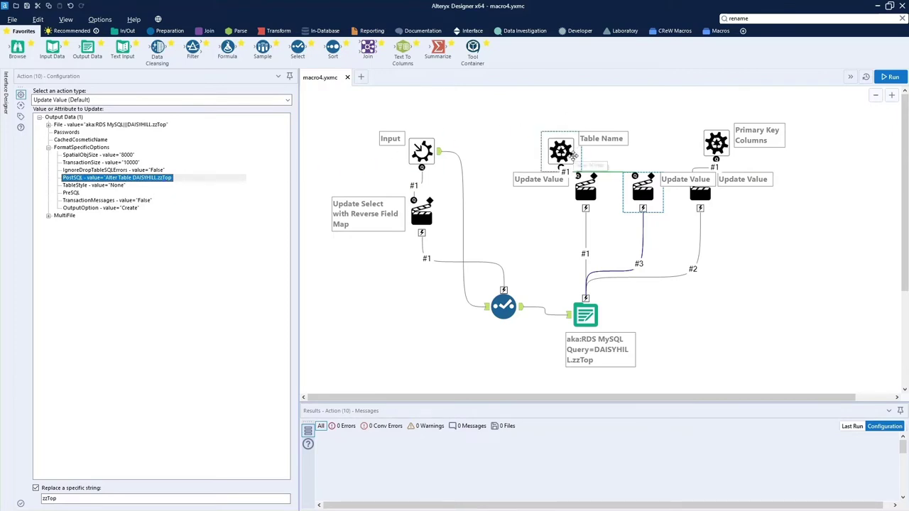
left_click(715, 143)
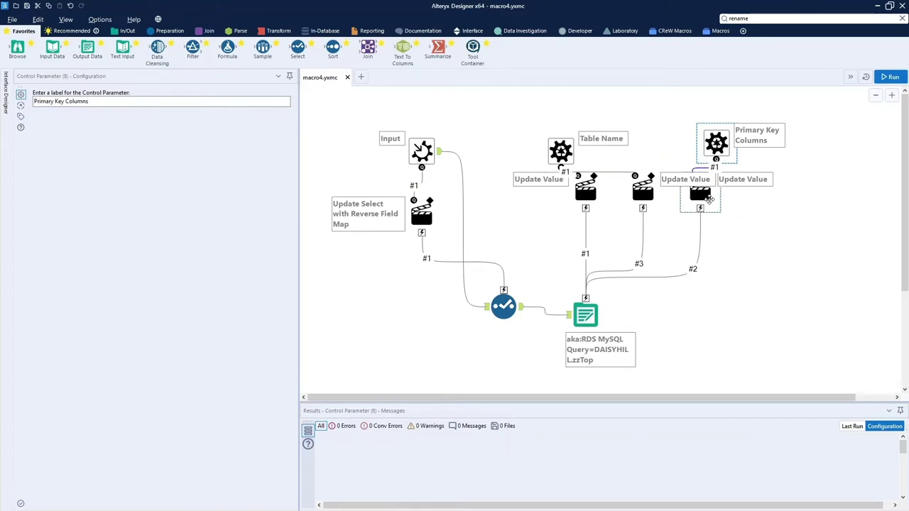
left_click(709, 200)
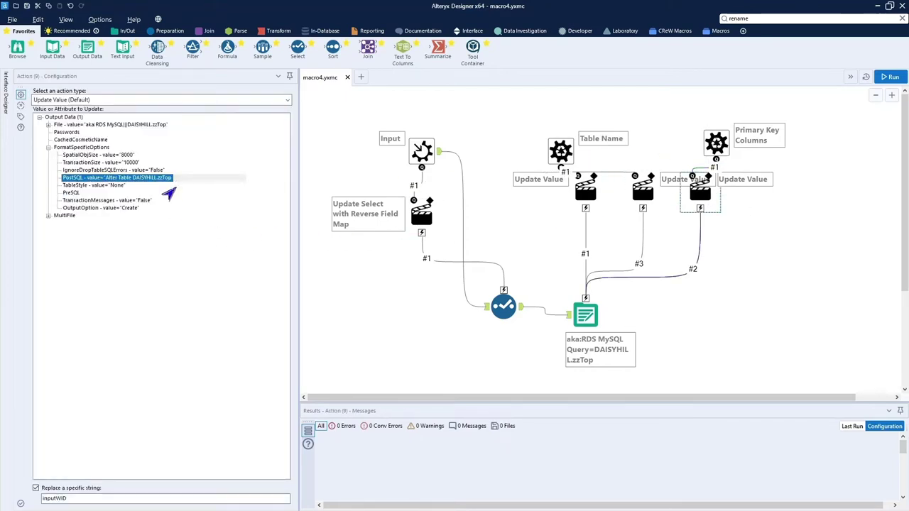